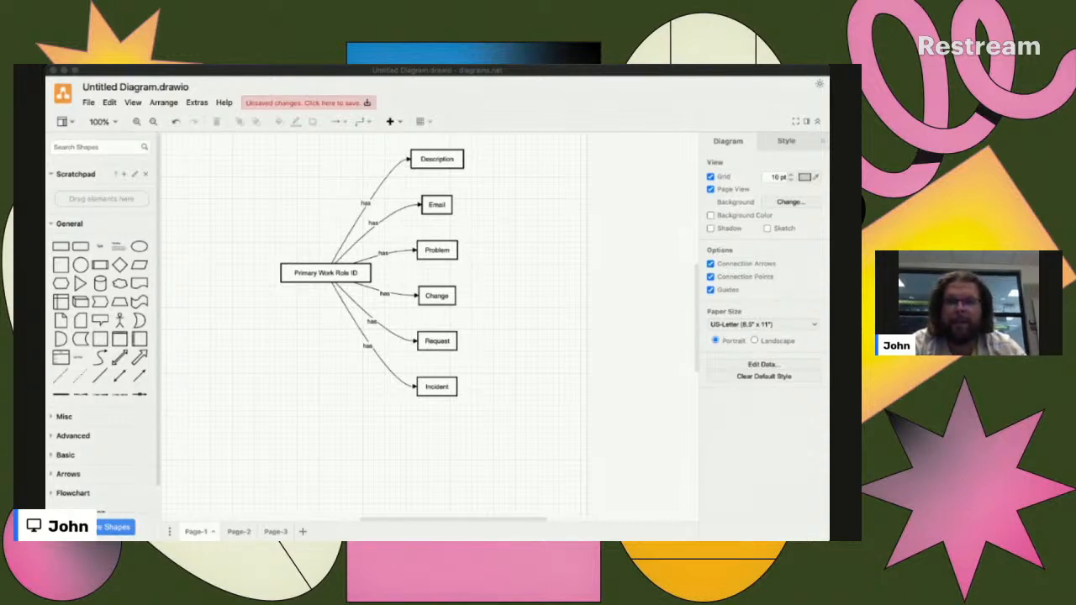
- Hide the format panel and narrow the shapes sidebar to give the Page-1 diagram more canvas space
scroll(322, 269, "up", 5)
scroll(321, 269, "up", 3)
scroll(321, 269, "down", 2)
scroll(321, 269, "left", 1)
scroll(321, 268, "up", 1)
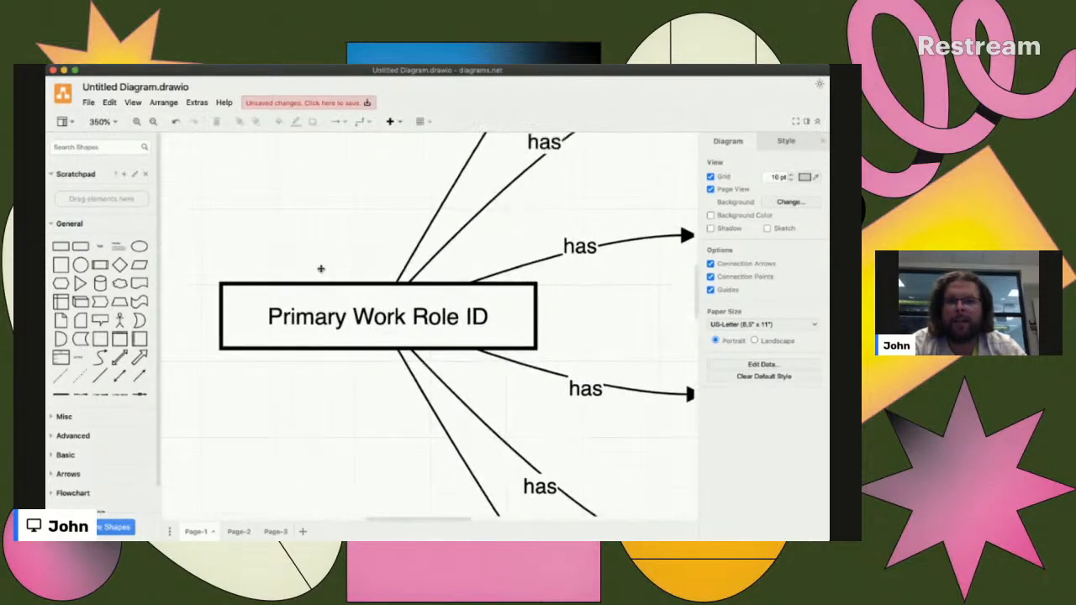
scroll(321, 269, "left", 1)
scroll(320, 269, "up", 1)
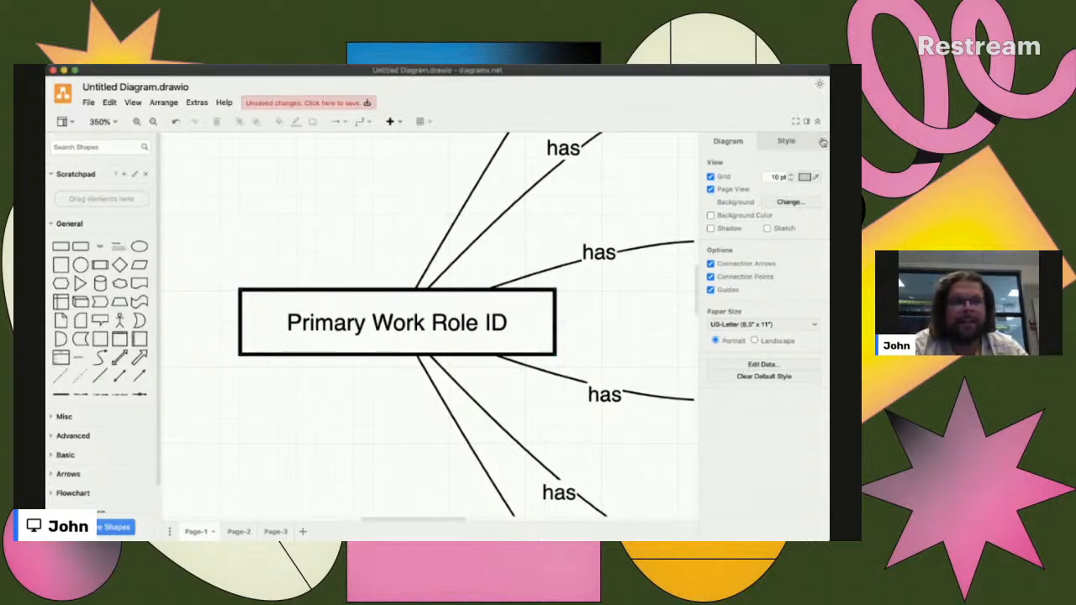
left_click(822, 140)
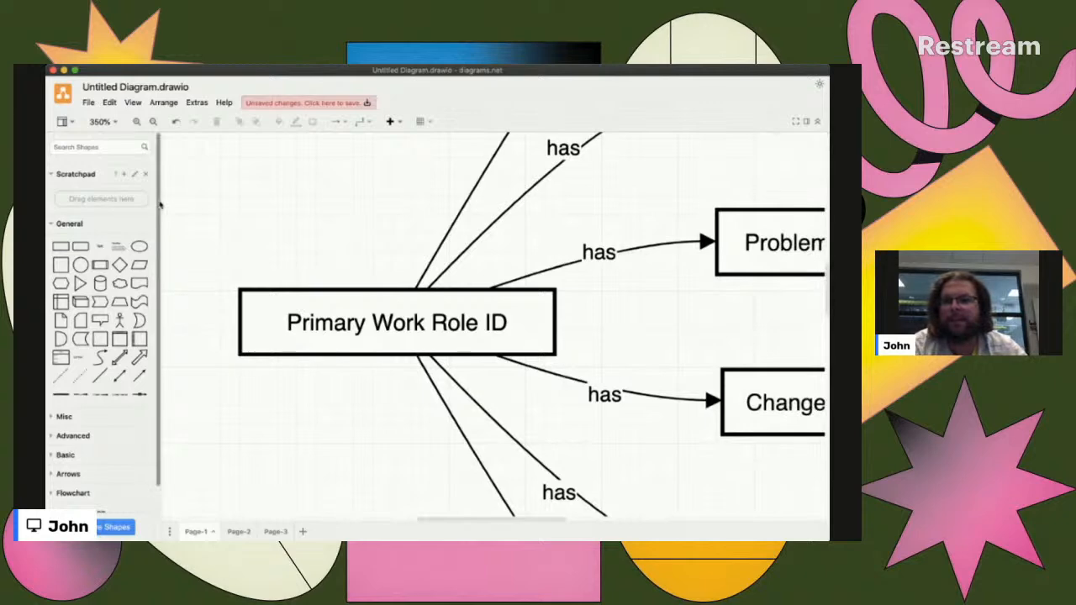
left_click_drag(160, 202, 82, 203)
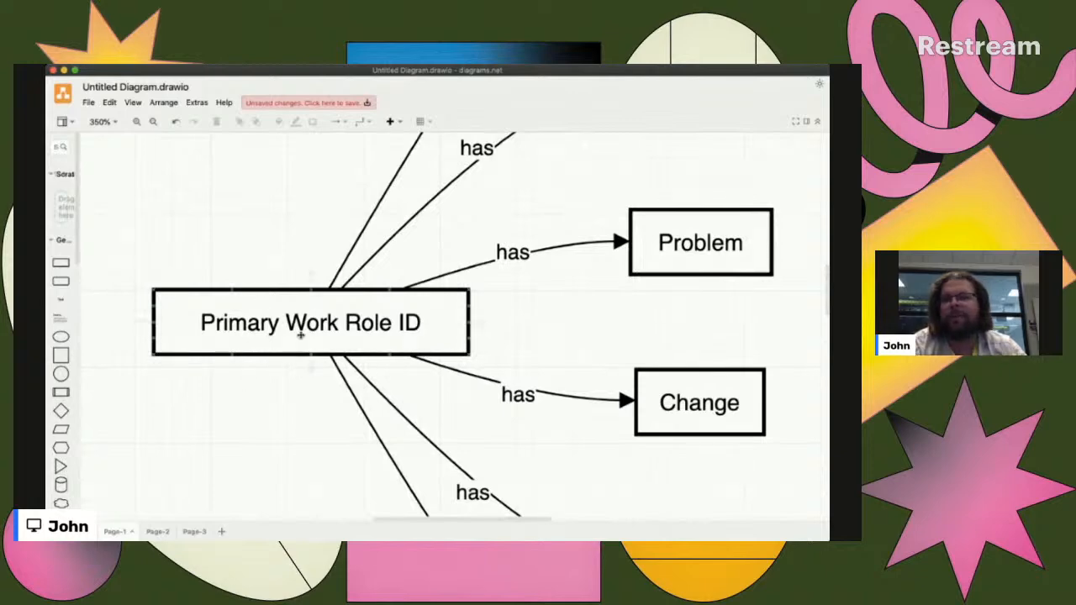
- Examine the Page-1 diagram's "has" relationships from Primary Work Role ID to each ticket field, from Description down to Incident
key("super+Tab")
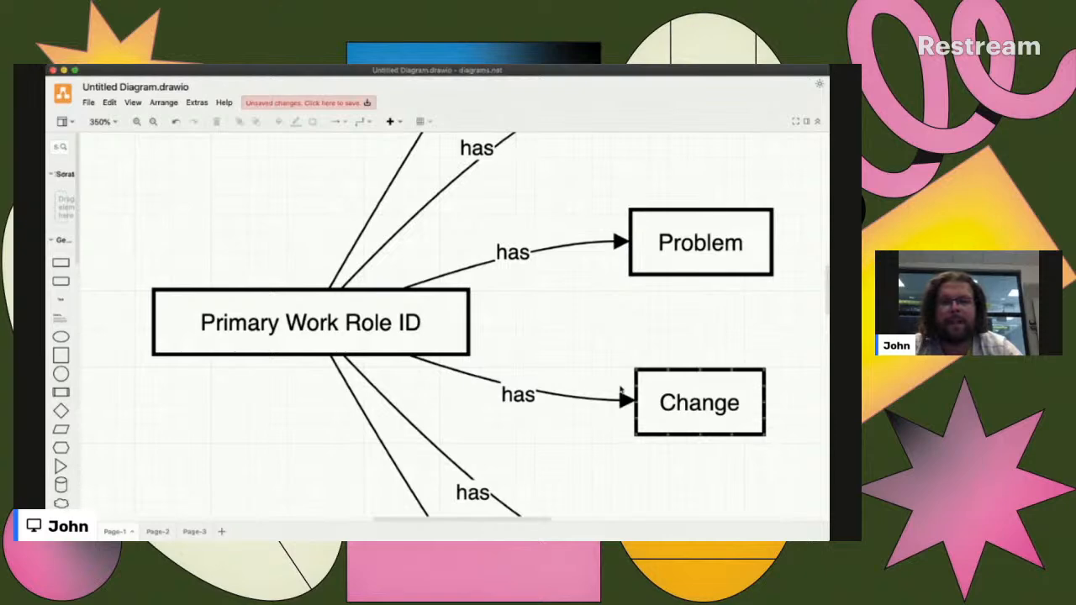
scroll(360, 389, "down", 2)
scroll(360, 389, "down", 5)
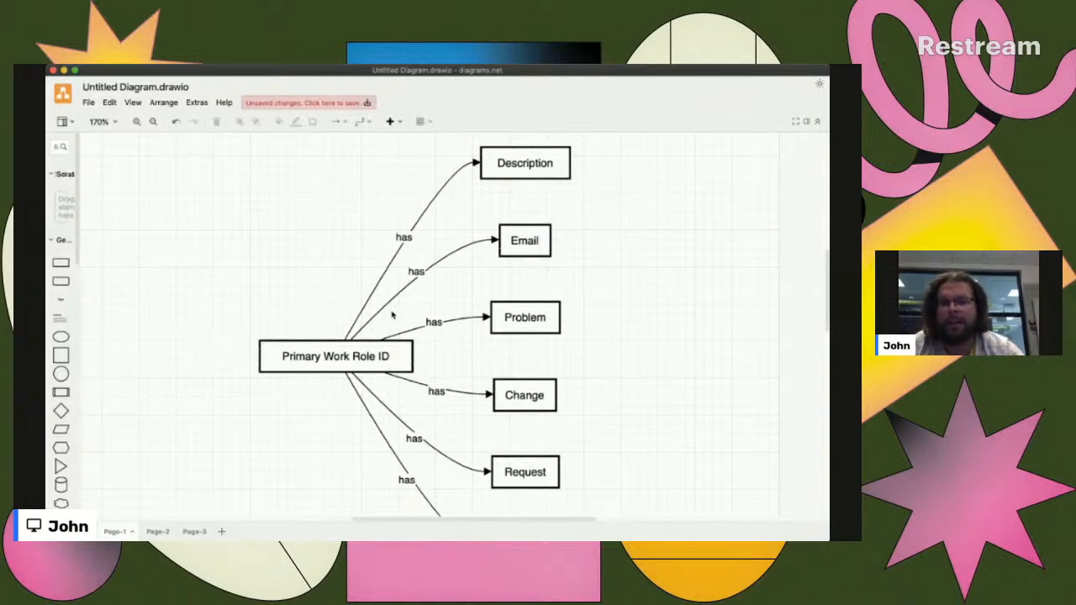
scroll(467, 340, "down", 2)
scroll(467, 339, "down", 1)
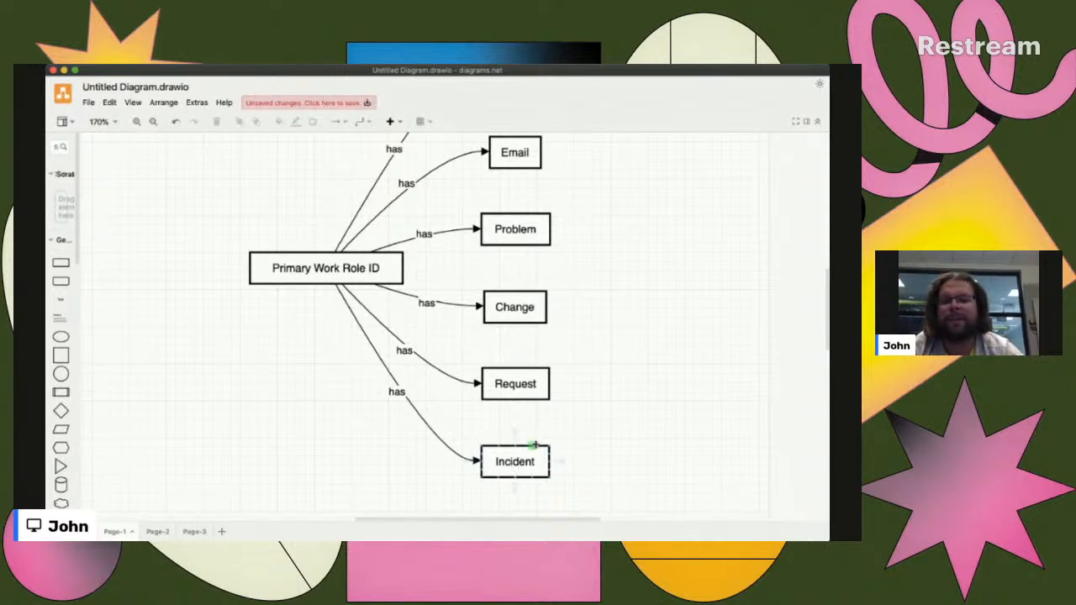
scroll(575, 292, "up", 2)
scroll(574, 311, "down", 2)
scroll(574, 323, "down", 1)
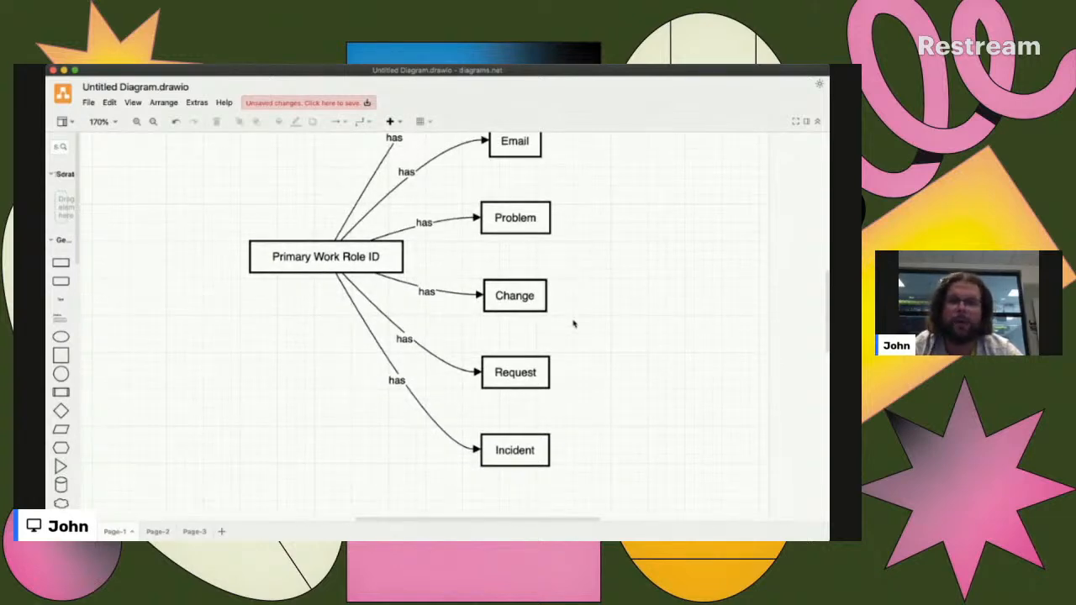
scroll(574, 324, "up", 5)
scroll(574, 324, "down", 3)
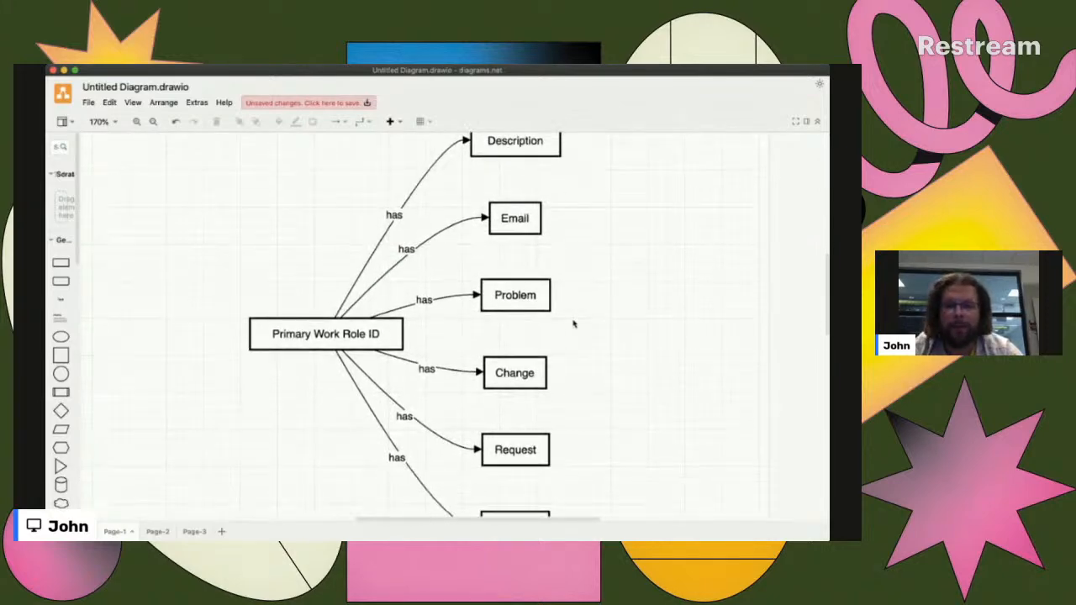
key("super+Tab")
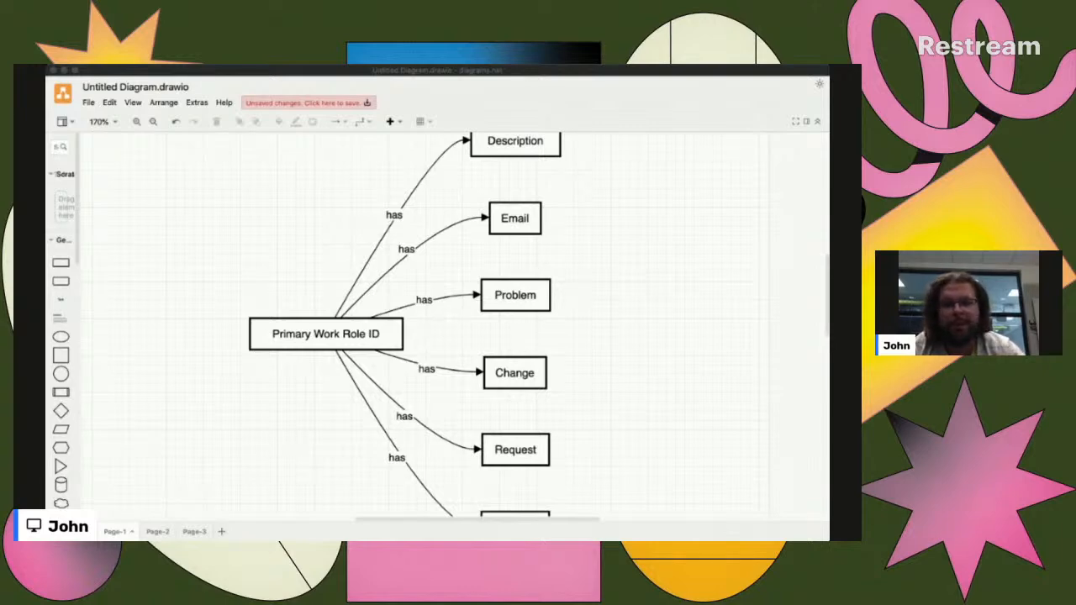
- Open Page-2 and examine the two-way "has" and "associated with" relationships between Primary Work Role ID and the ticket fields
left_click(158, 531)
scroll(278, 328, "up", 3)
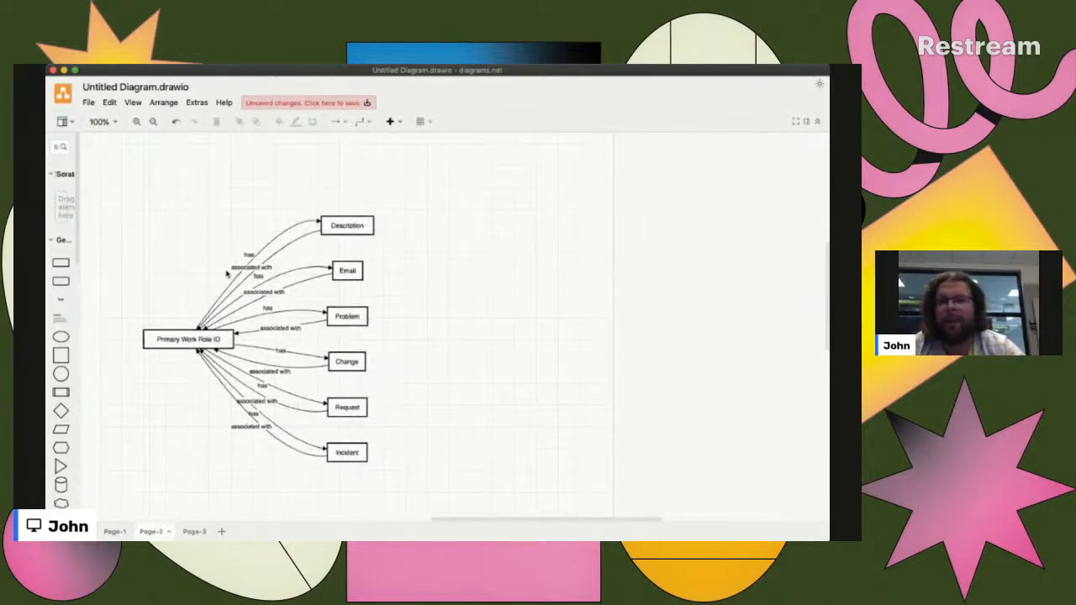
scroll(227, 273, "up", 10)
scroll(227, 273, "down", 8)
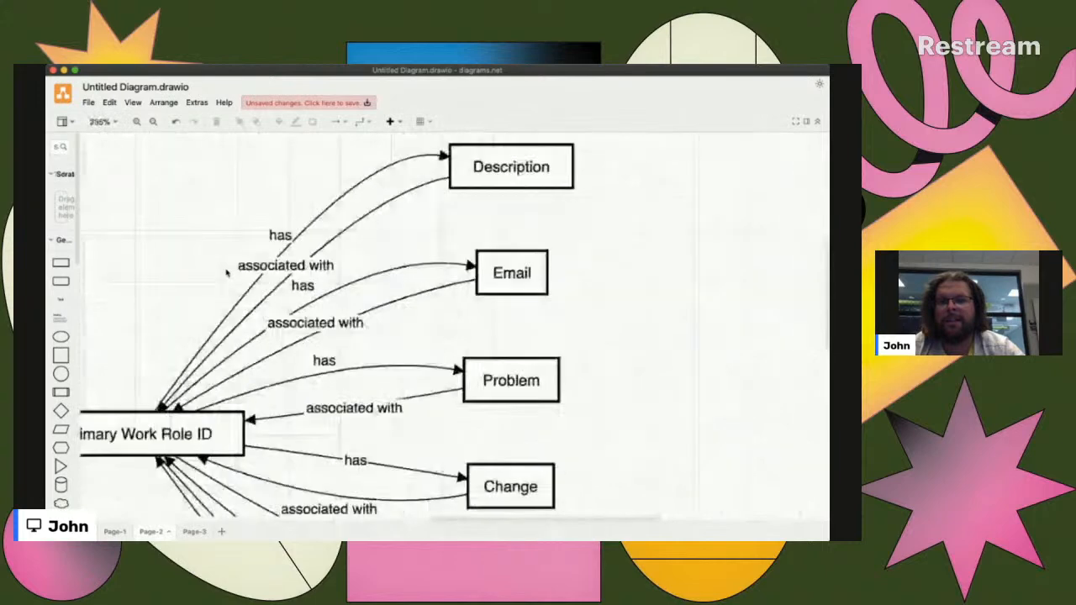
scroll(226, 273, "down", 1)
scroll(227, 273, "left", 1)
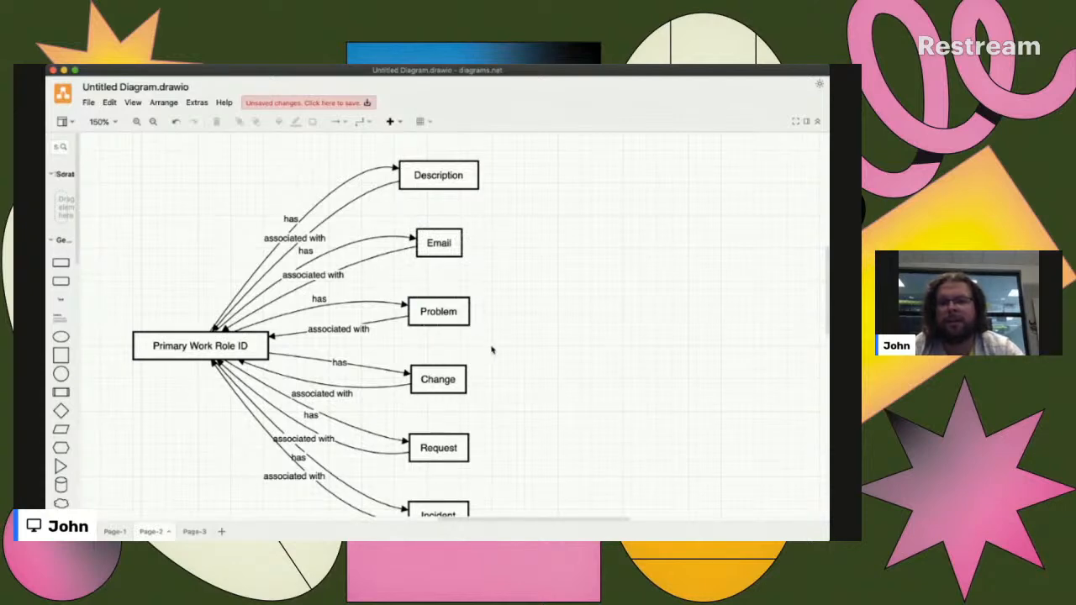
scroll(477, 356, "down", 2)
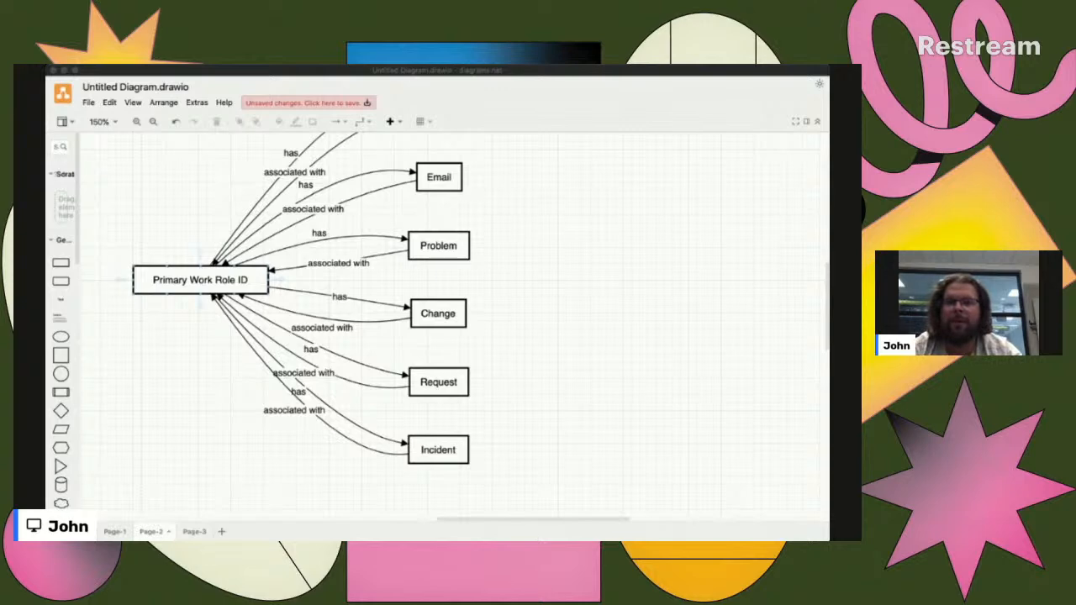
left_click(278, 253)
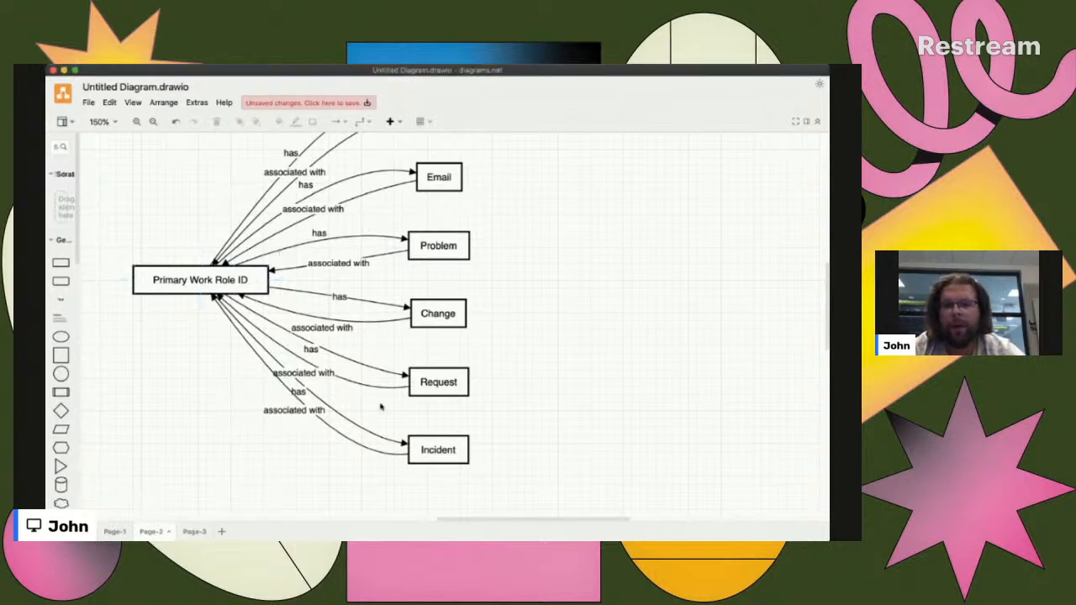
scroll(381, 407, "up", 2)
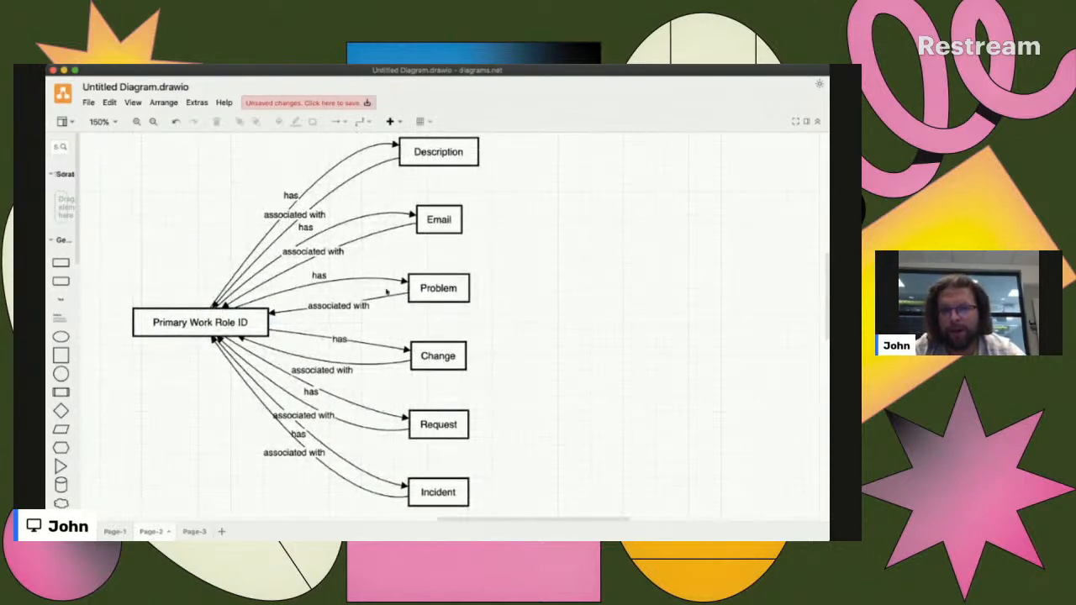
- Compare the diagrams on Page-1, Page-2 and Page-3, ending on Page-3 with its Trouble Ticket Mapping System group
left_click(202, 531)
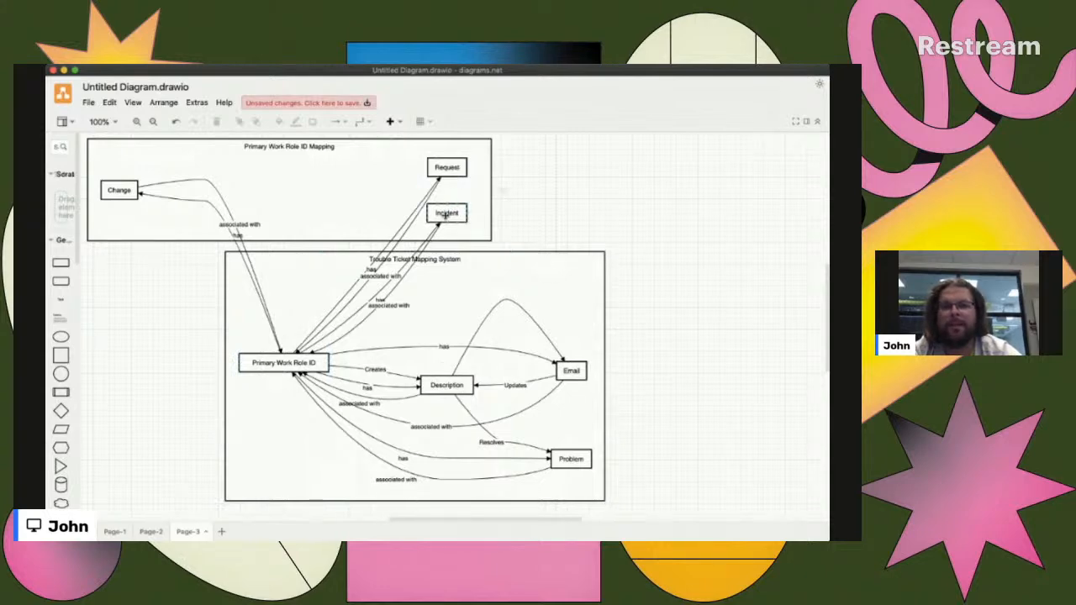
left_click(112, 532)
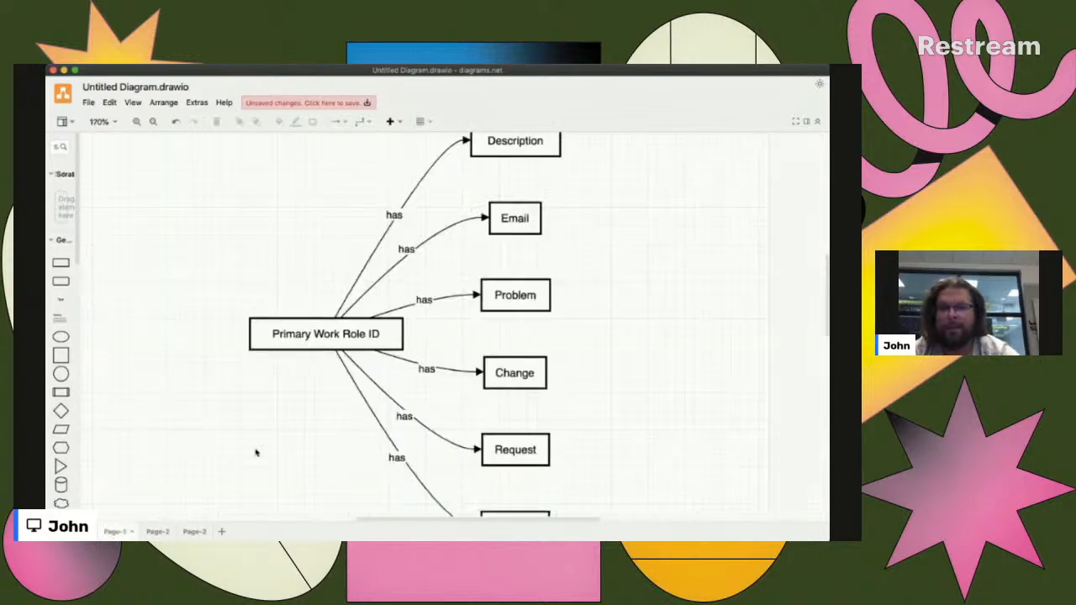
scroll(263, 448, "down", 1)
scroll(264, 448, "down", 3)
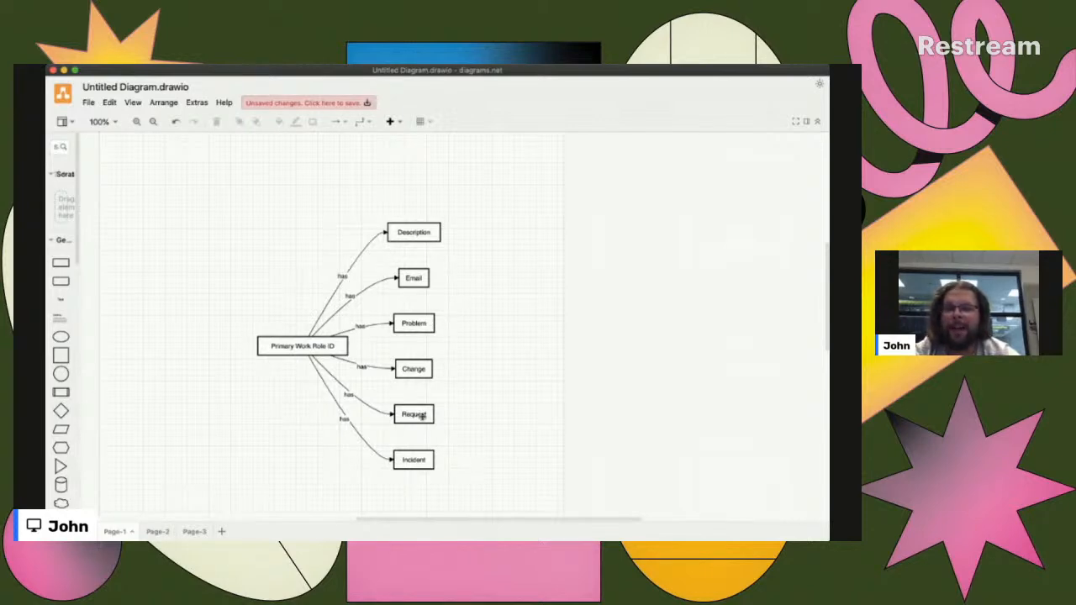
scroll(384, 403, "left", 2)
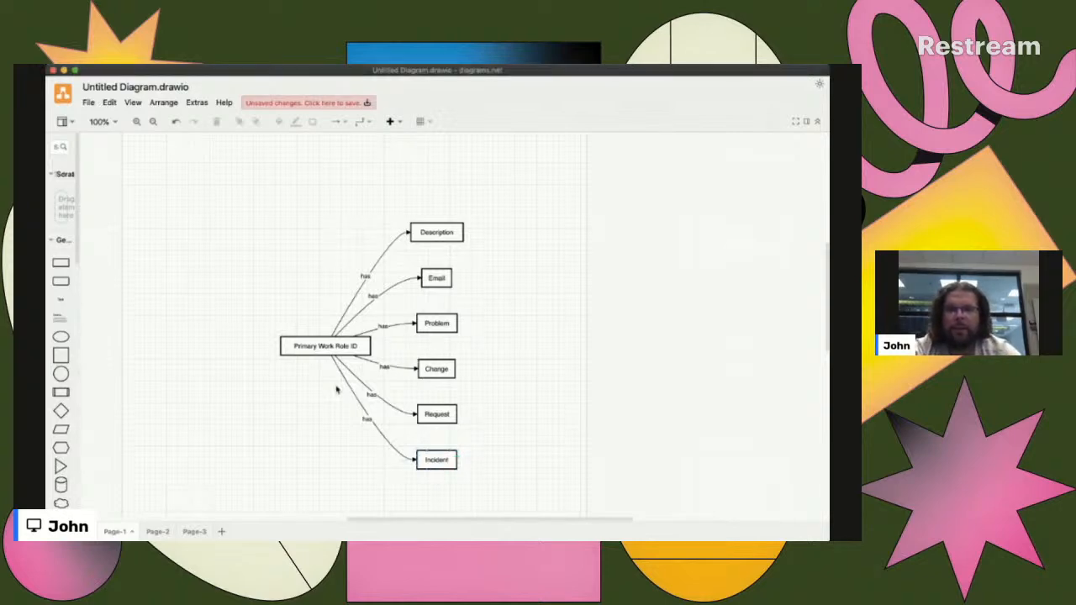
scroll(334, 388, "down", 3)
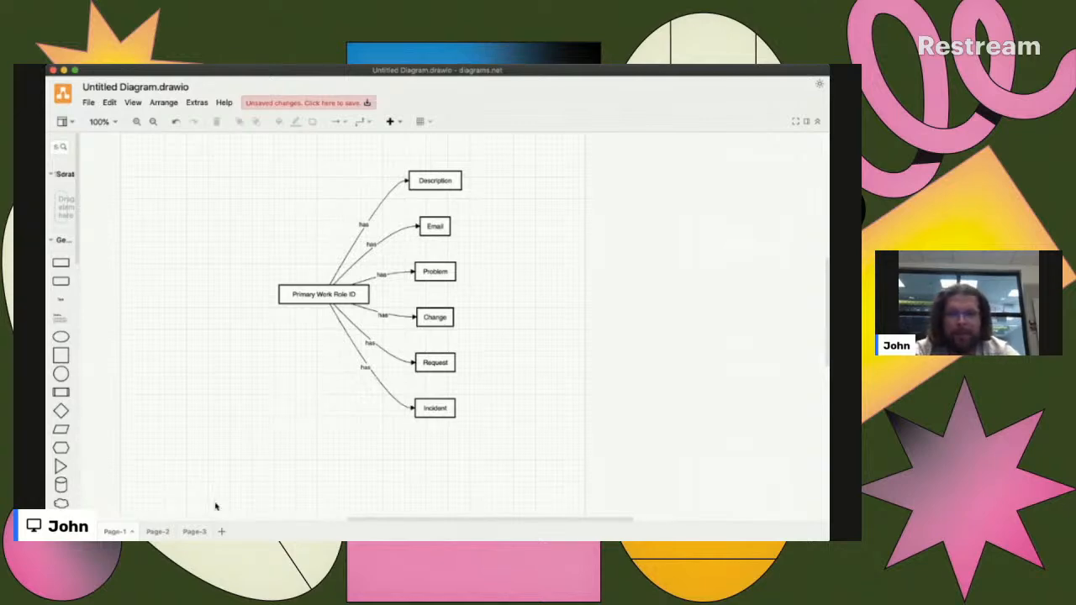
left_click(161, 531)
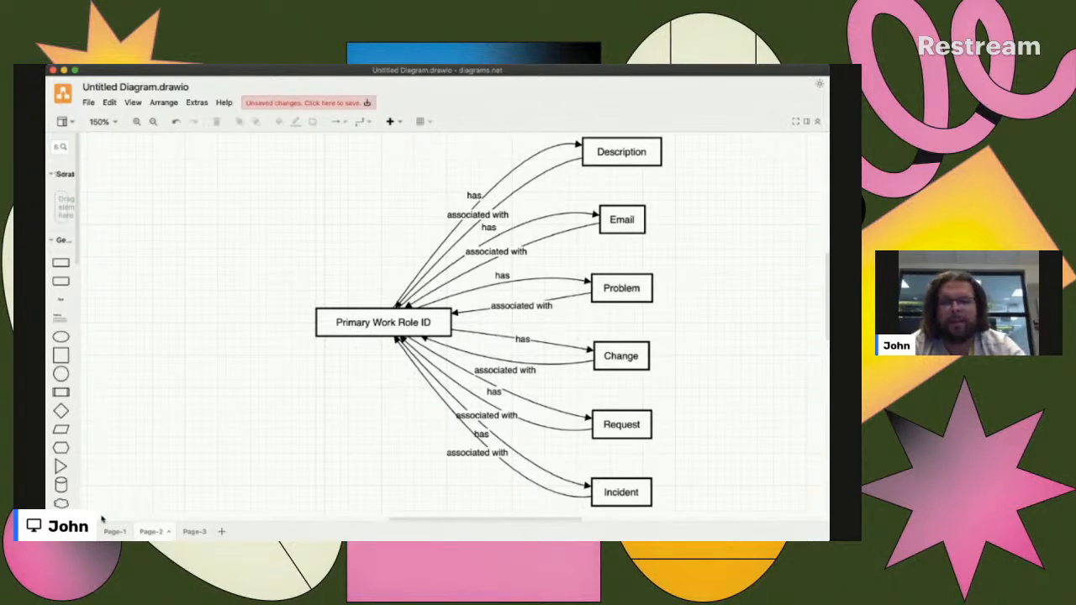
left_click(199, 536)
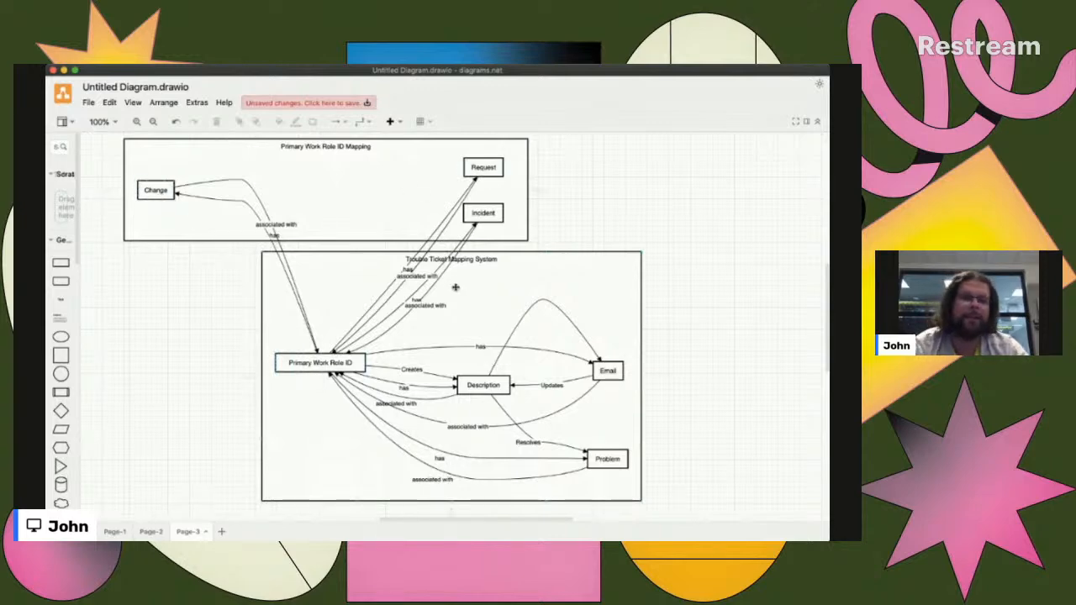
key("super+Tab")
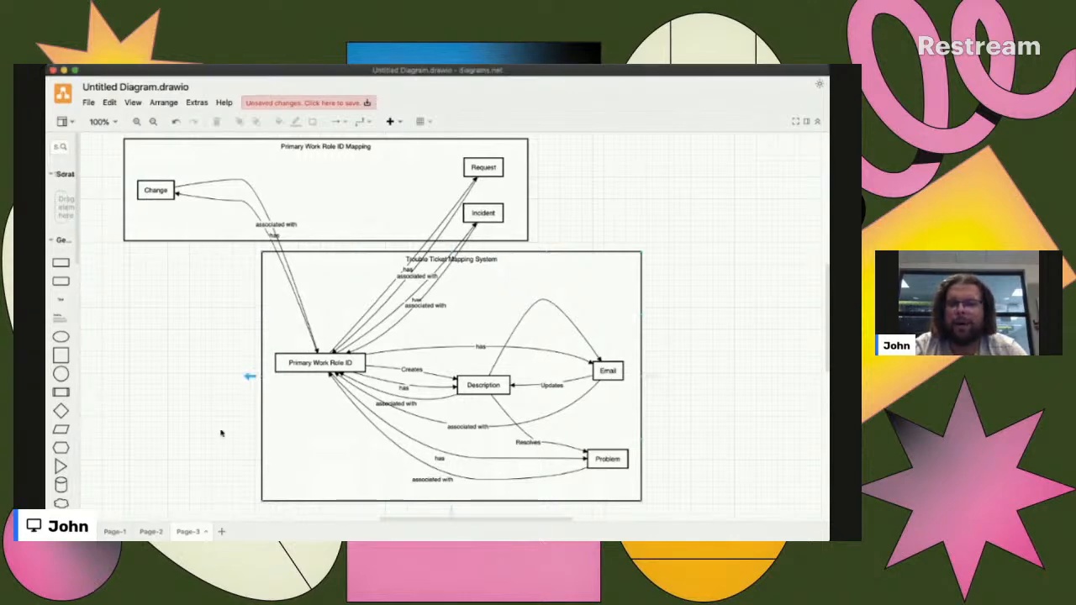
- Add a fourth page and insert a diagram on it from the copied Mermaid code mapping work roles to KSAs
left_click(222, 531)
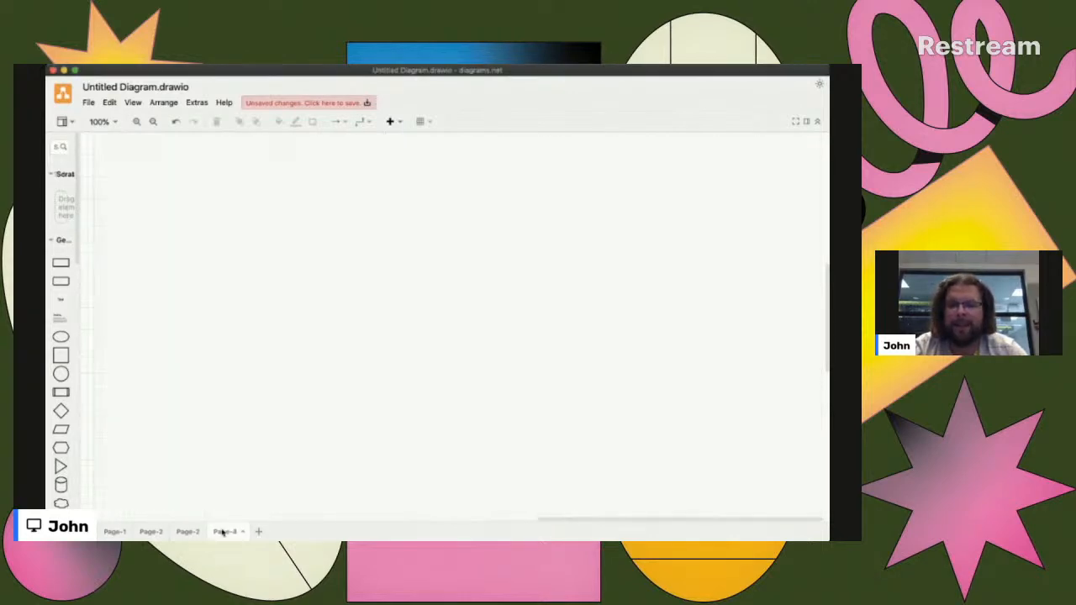
left_click(164, 106)
mouse_move(272, 278)
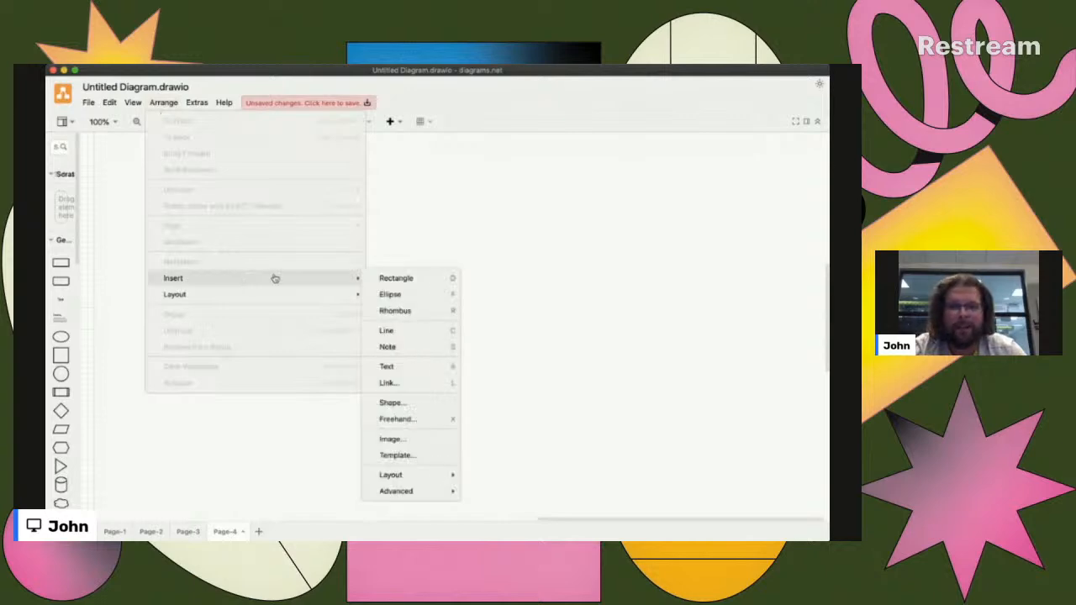
mouse_move(419, 493)
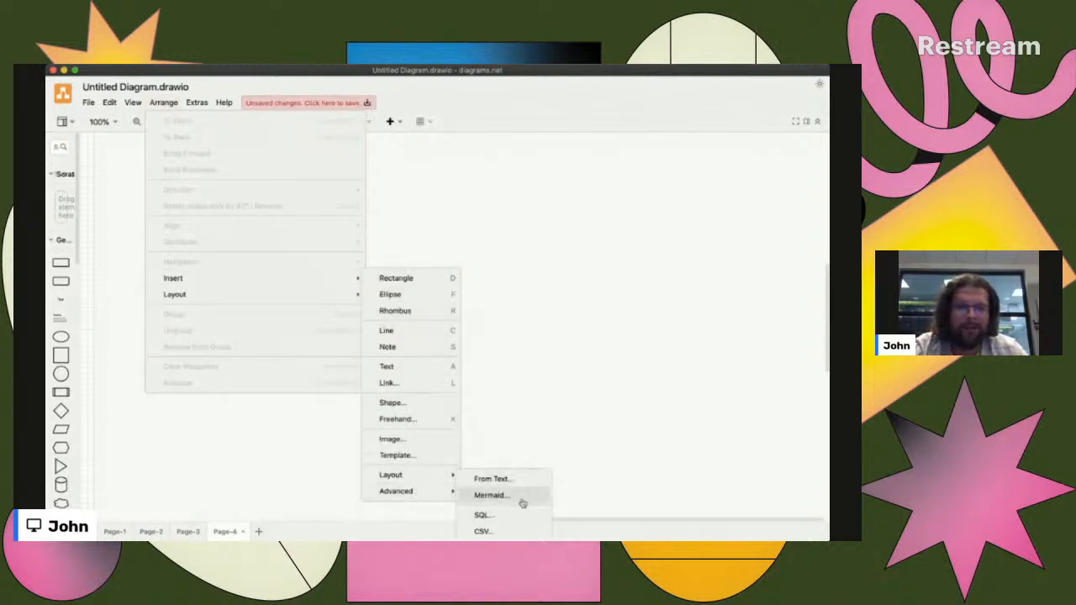
left_click(525, 501)
key("ctrl+v")
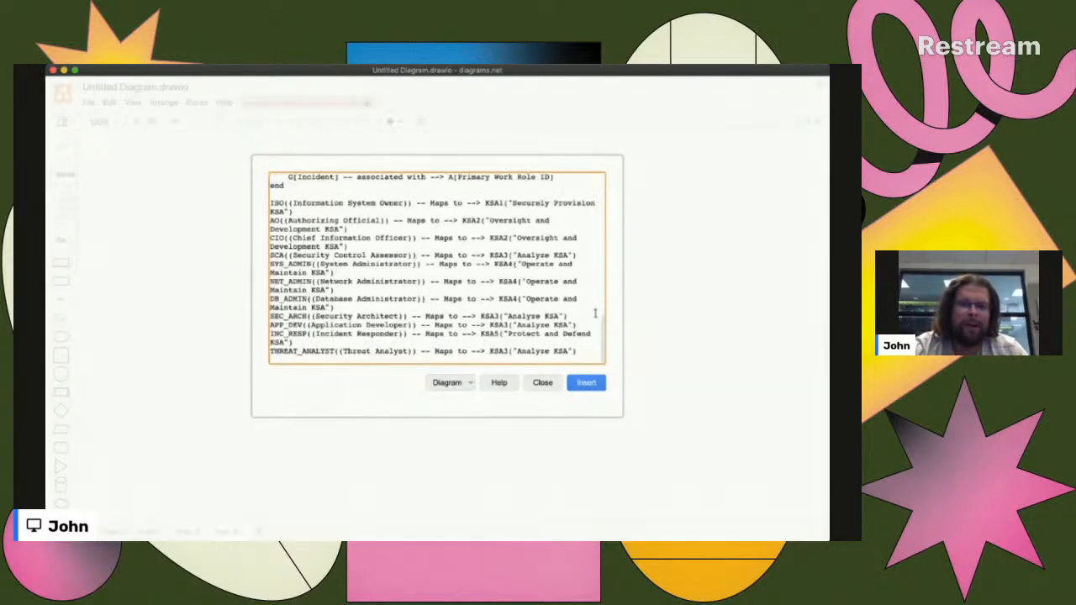
left_click(586, 383)
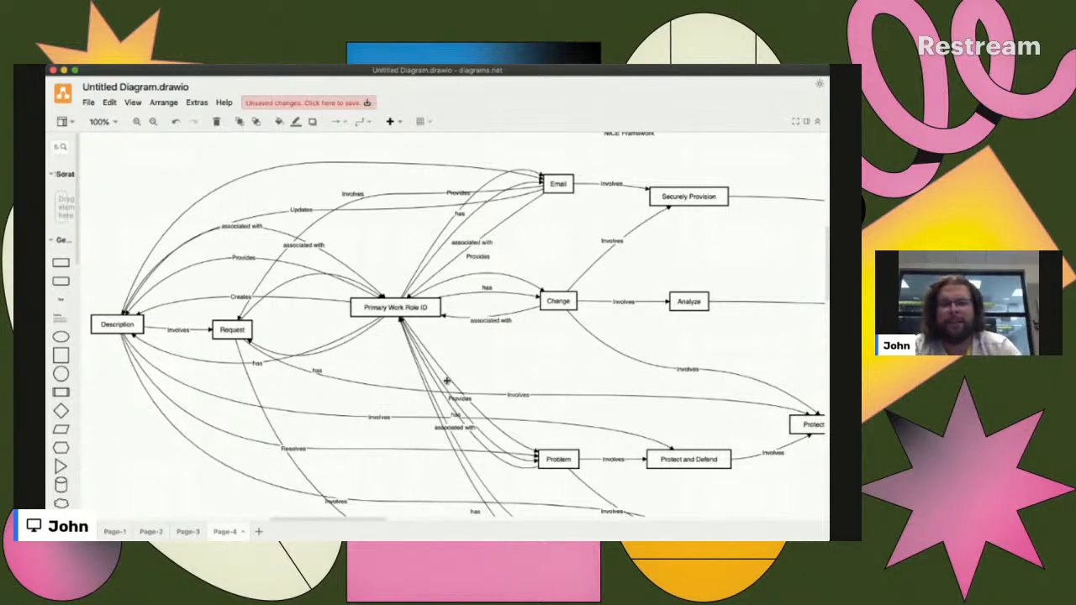
- Return to Page-1 and inspect the Primary Work Role ID box and its links to the ticket fields
left_click(116, 532)
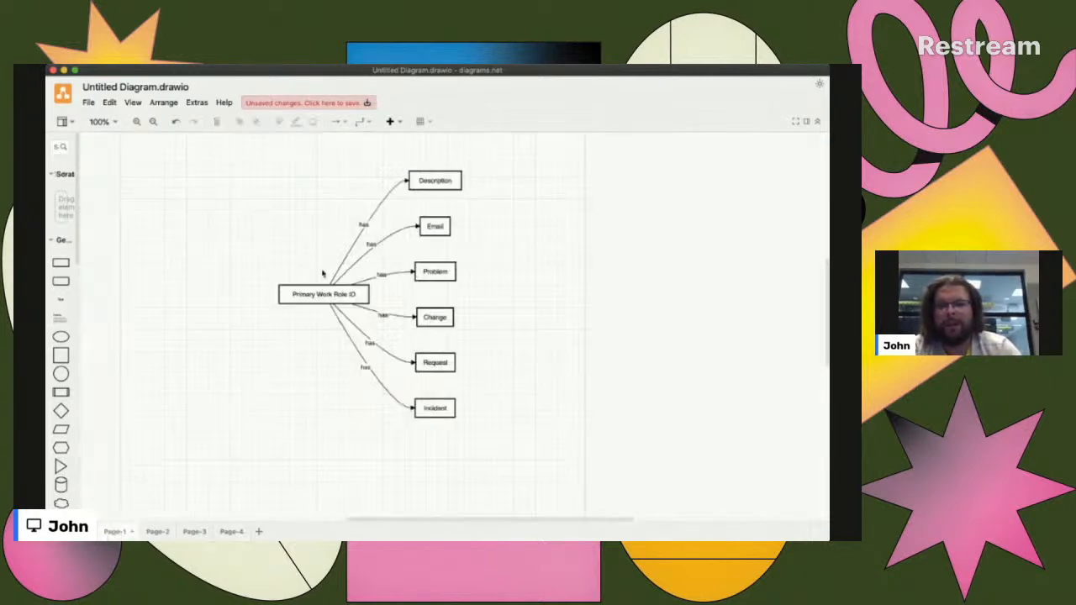
scroll(319, 314, "up", 10)
scroll(321, 315, "up", 3)
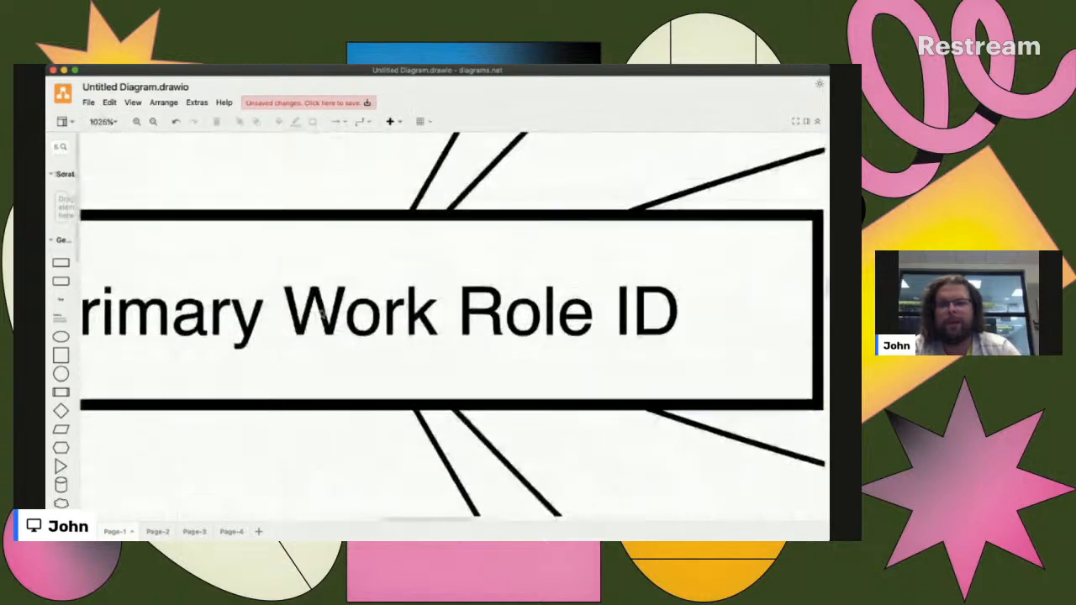
scroll(286, 322, "down", 3)
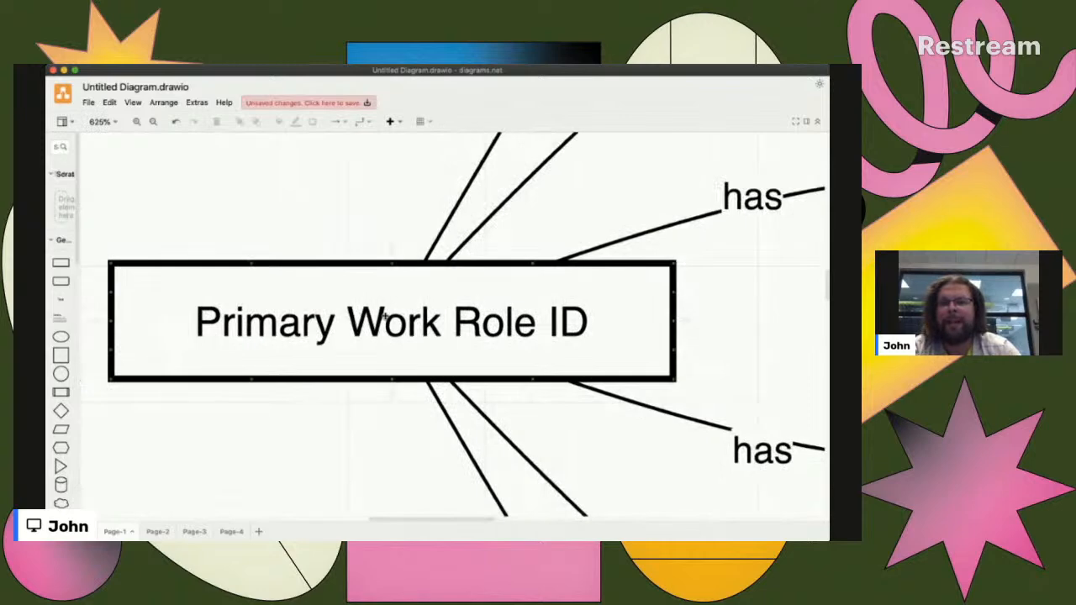
left_click(382, 368)
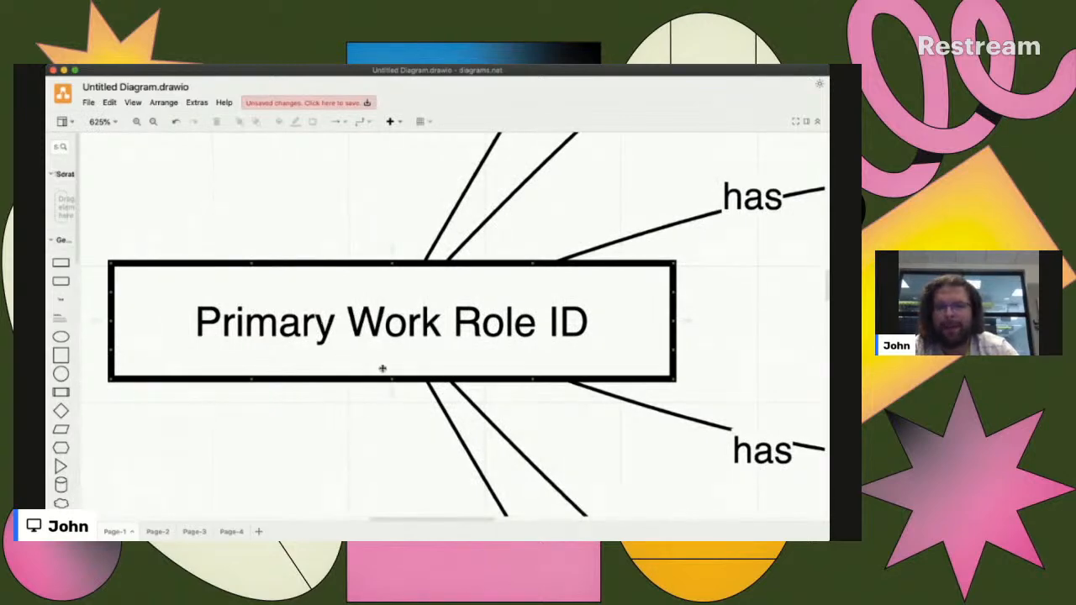
scroll(383, 368, "down", 5)
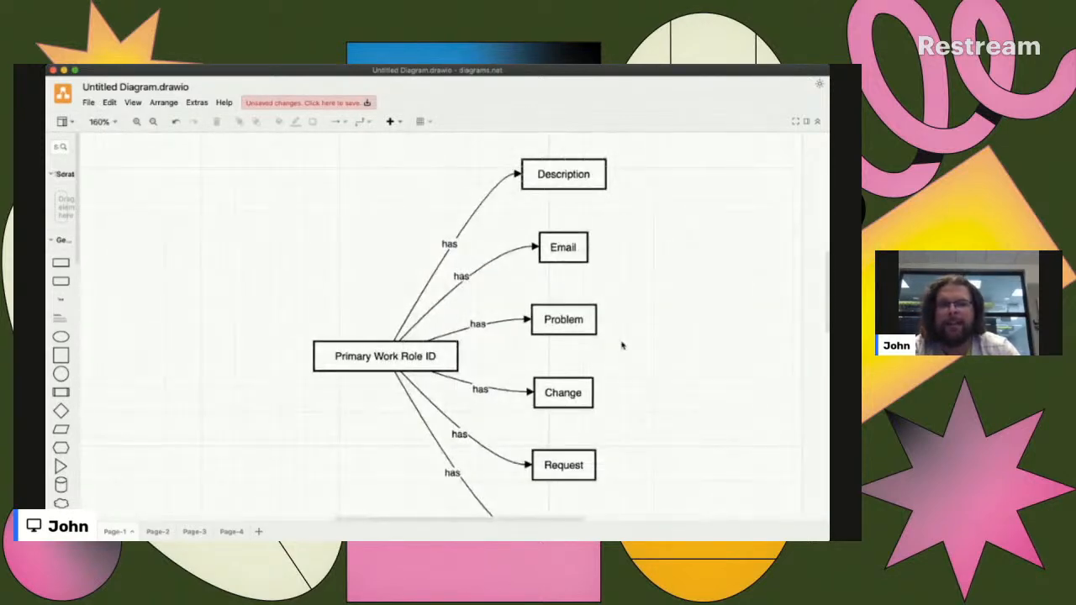
scroll(622, 345, "down", 2)
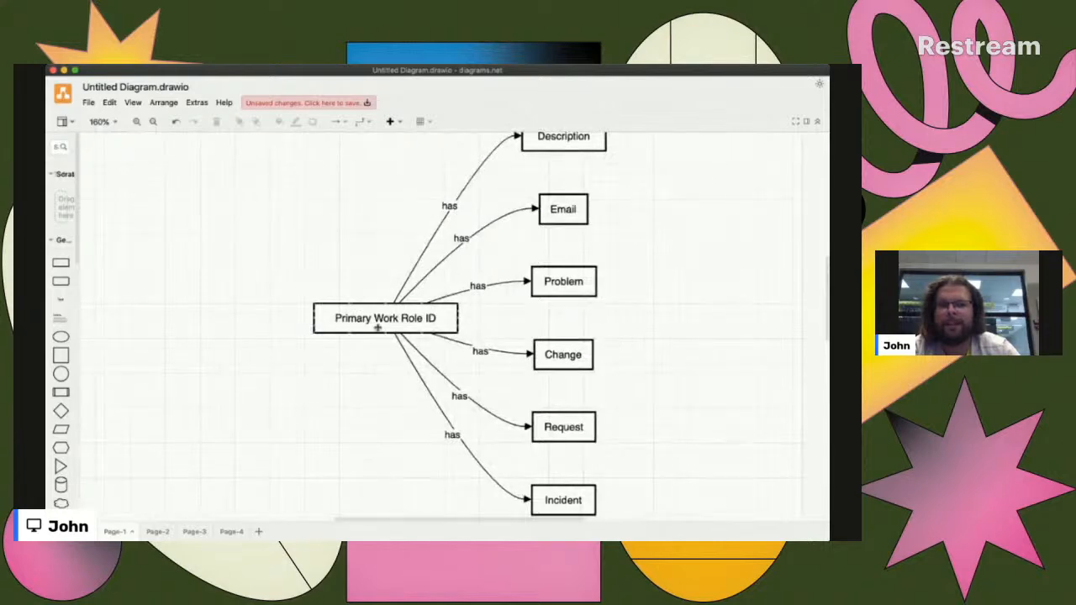
- Compare the relationship diagrams on Page-1, Page-2 and Page-3, ending on Page-4 with the NICE Framework diagram
left_click(150, 531)
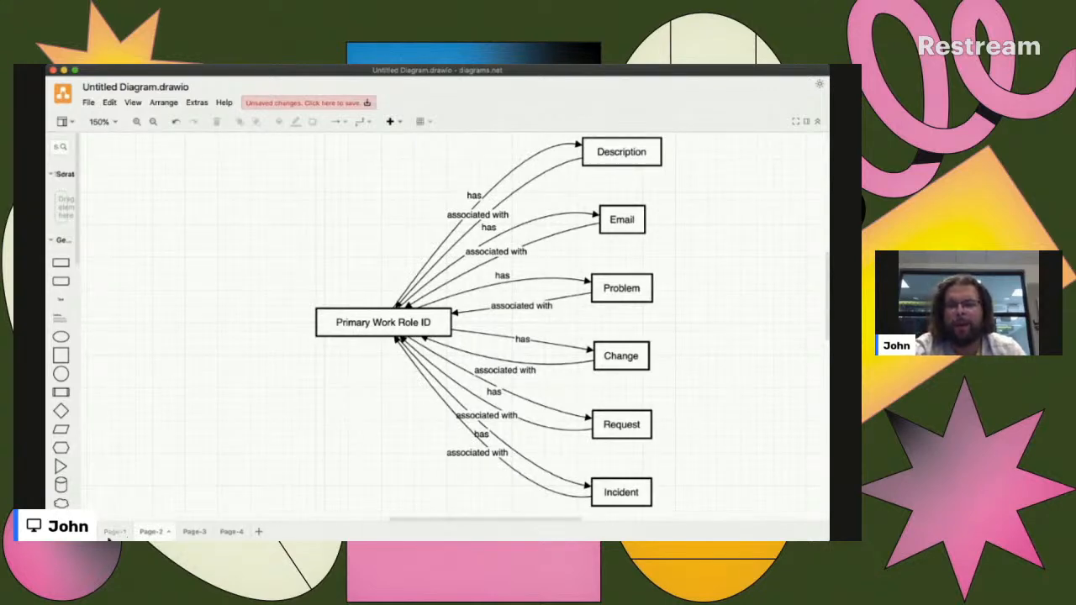
scroll(365, 439, "right", 5)
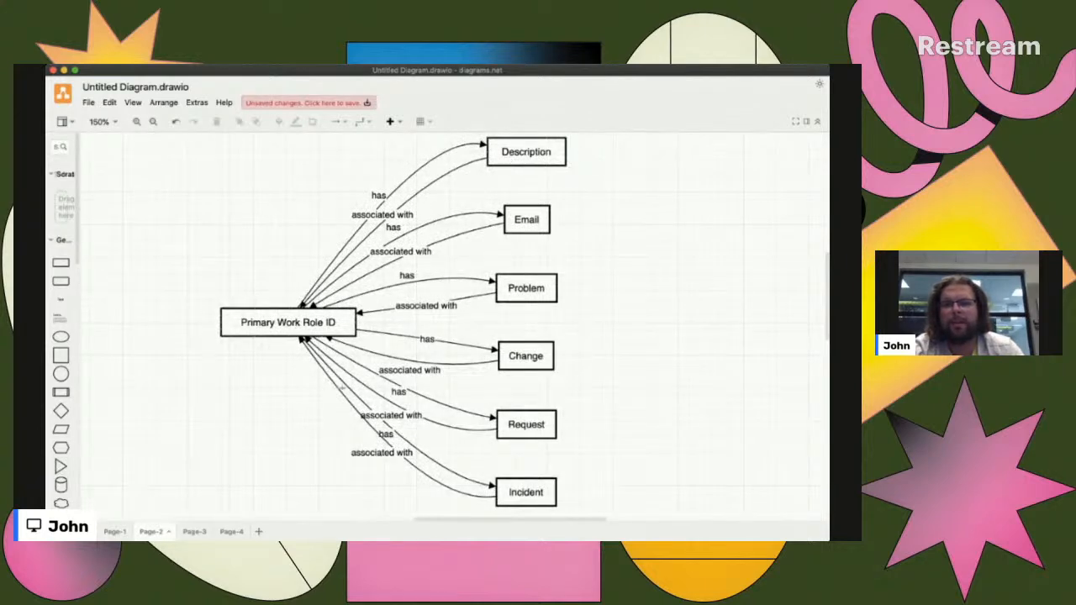
left_click(113, 531)
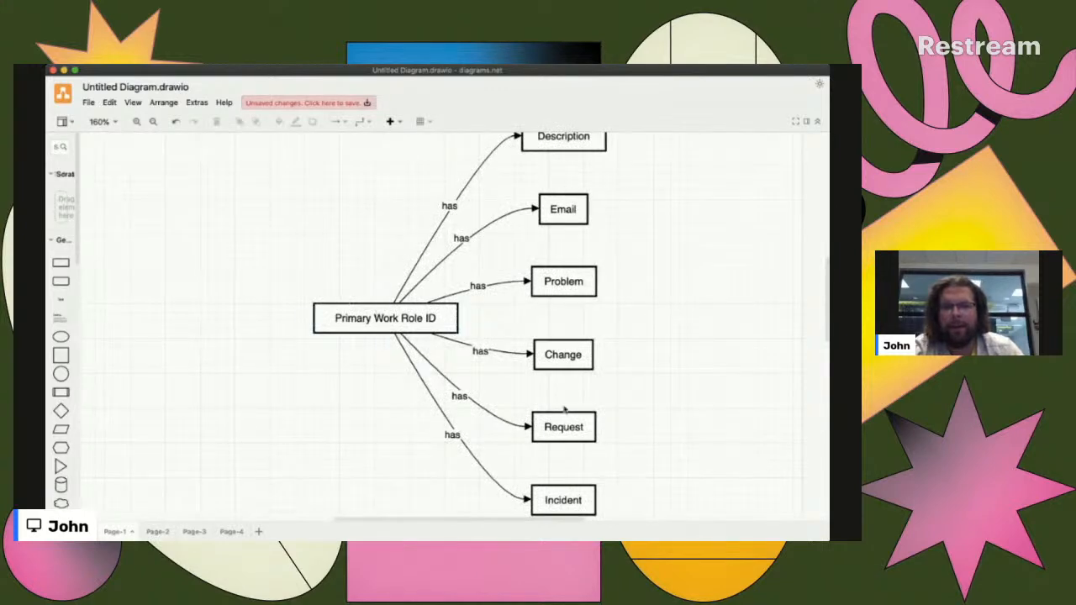
left_click(155, 532)
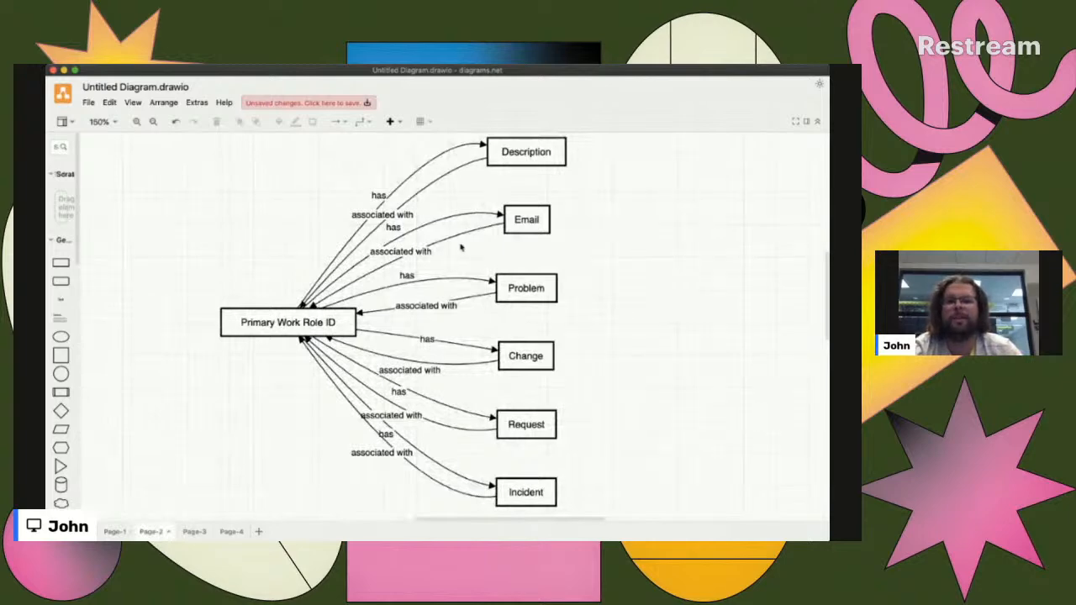
left_click(192, 532)
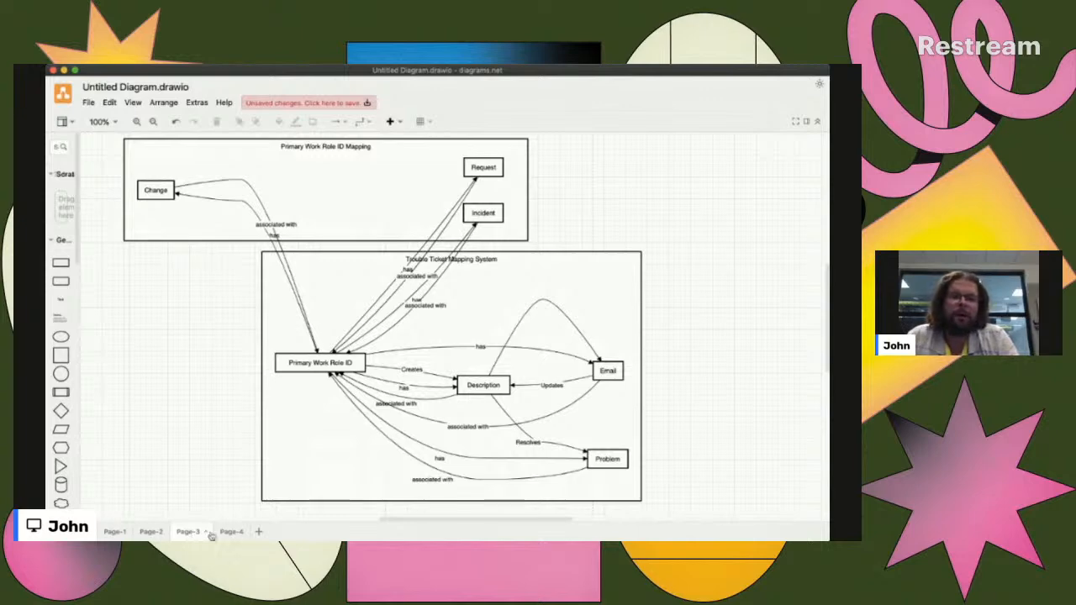
left_click(229, 532)
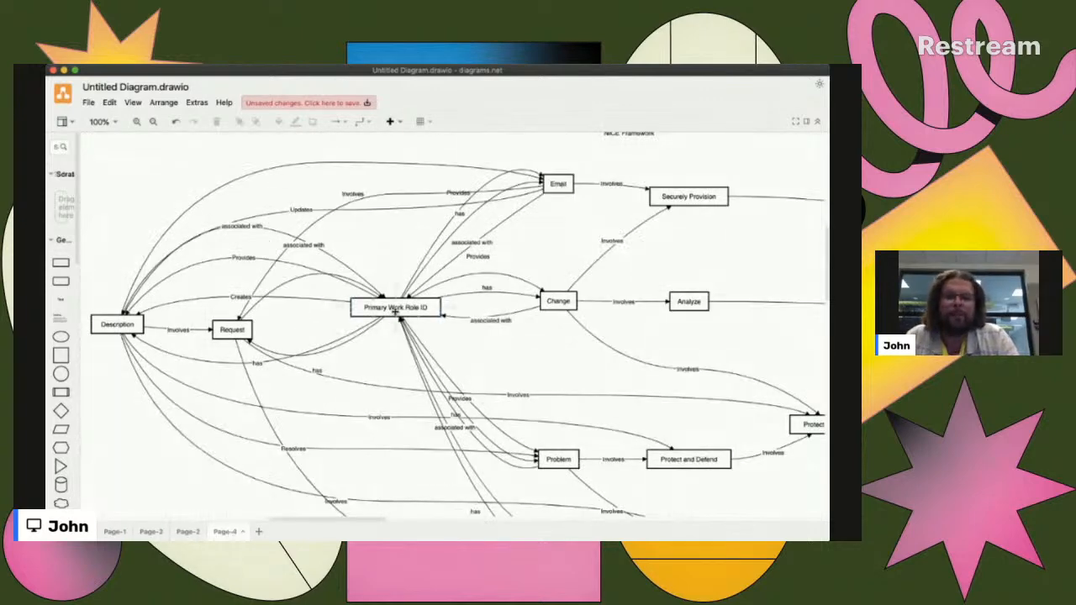
- Inspect the Primary Work Role ID box on Page-4 up close along with the arrows entering and leaving it
scroll(389, 308, "up", 10)
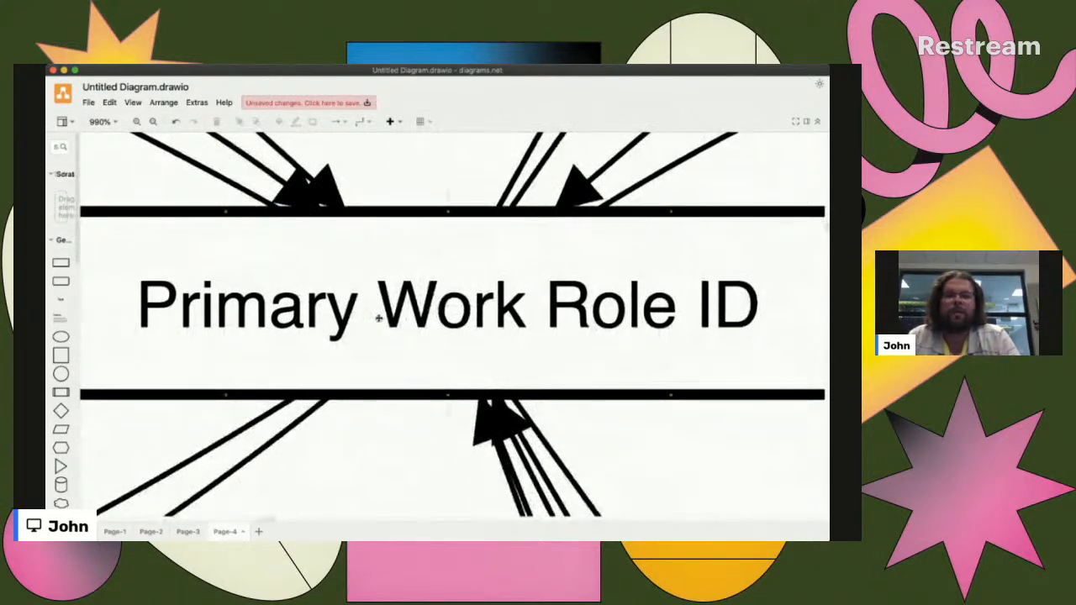
scroll(379, 318, "down", 5)
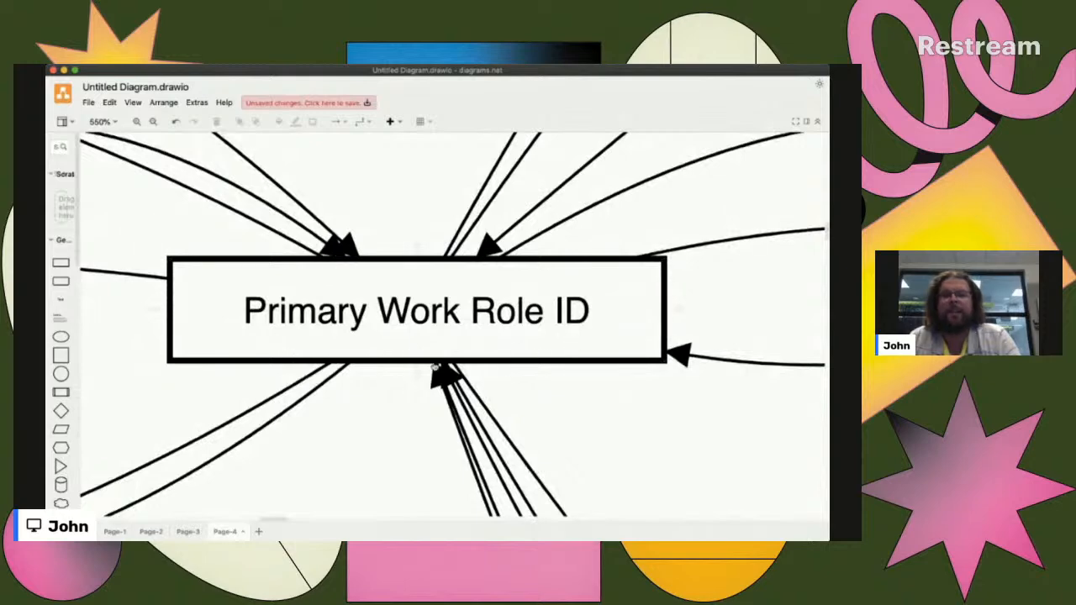
scroll(377, 338, "down", 6)
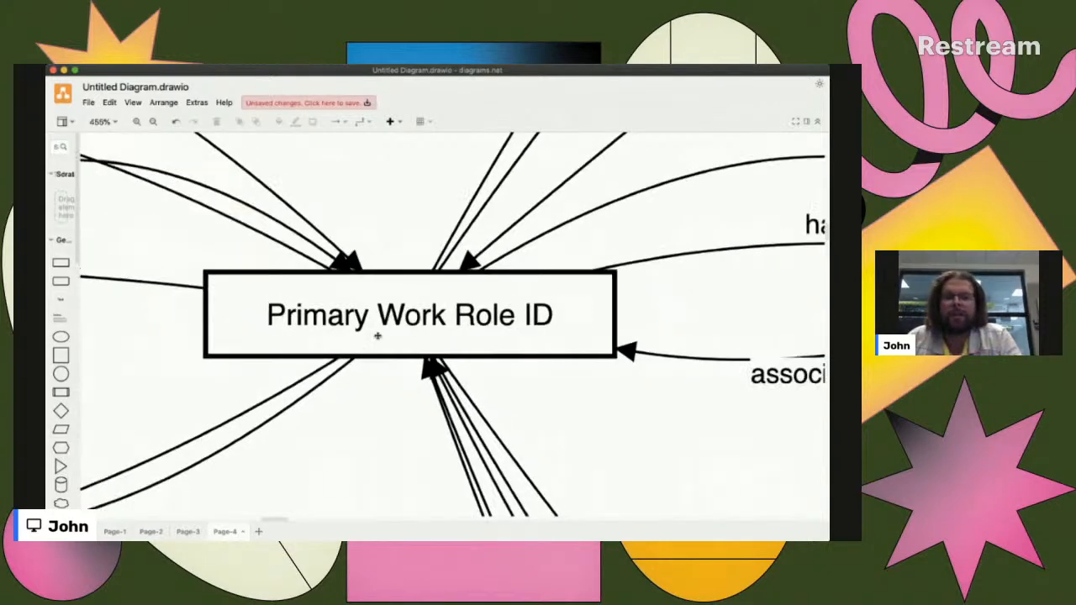
scroll(378, 338, "down", 3)
scroll(395, 344, "up", 2)
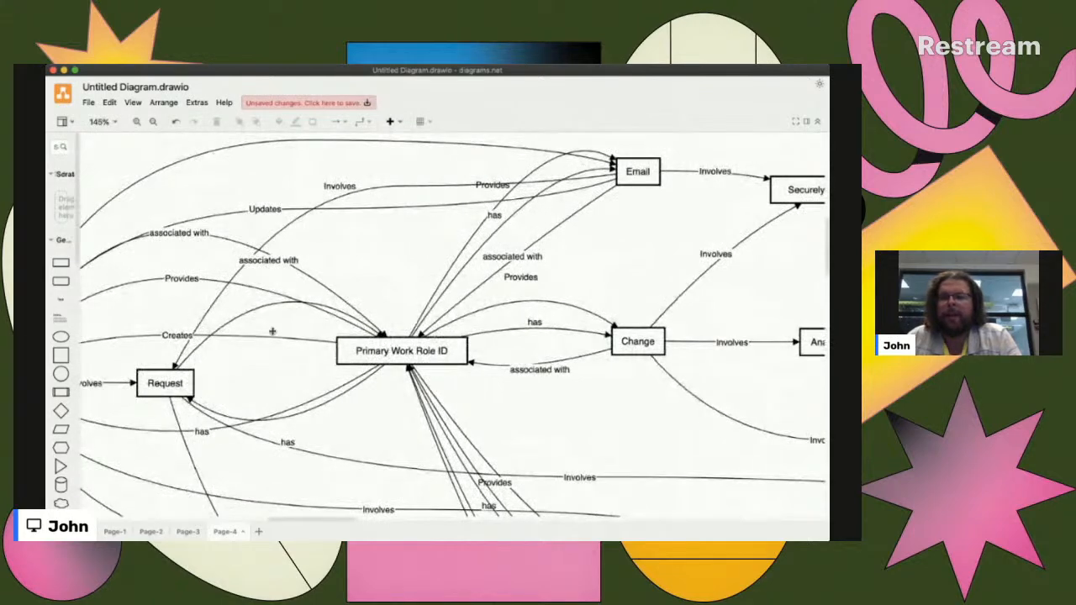
- Trace the links among Description, Request and Primary Work Role ID in the Page-4 diagram
scroll(235, 348, "left", 3)
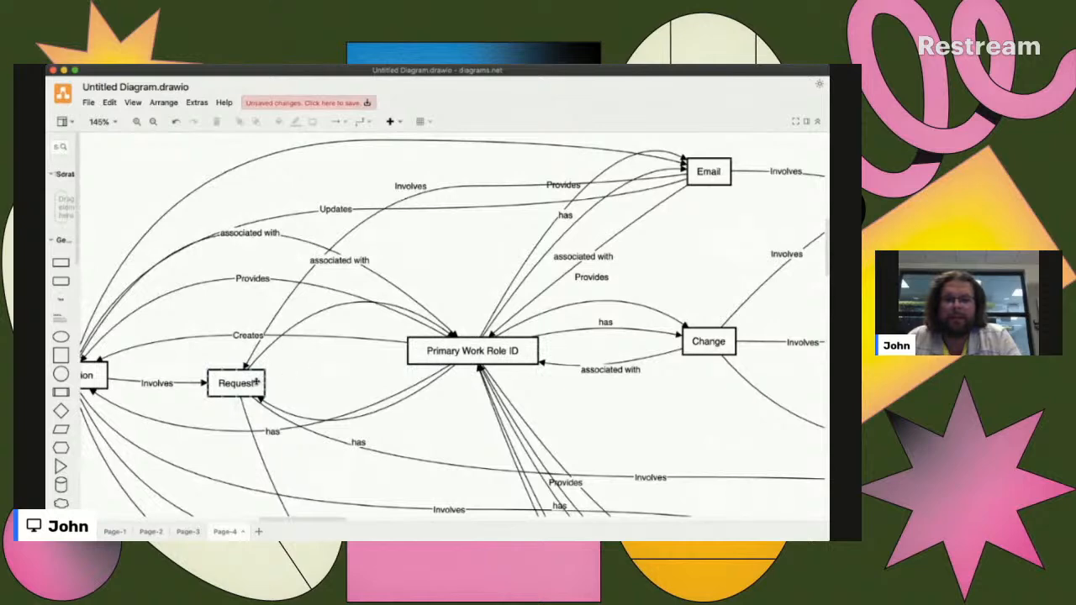
scroll(256, 383, "left", 4)
scroll(257, 383, "left", 1)
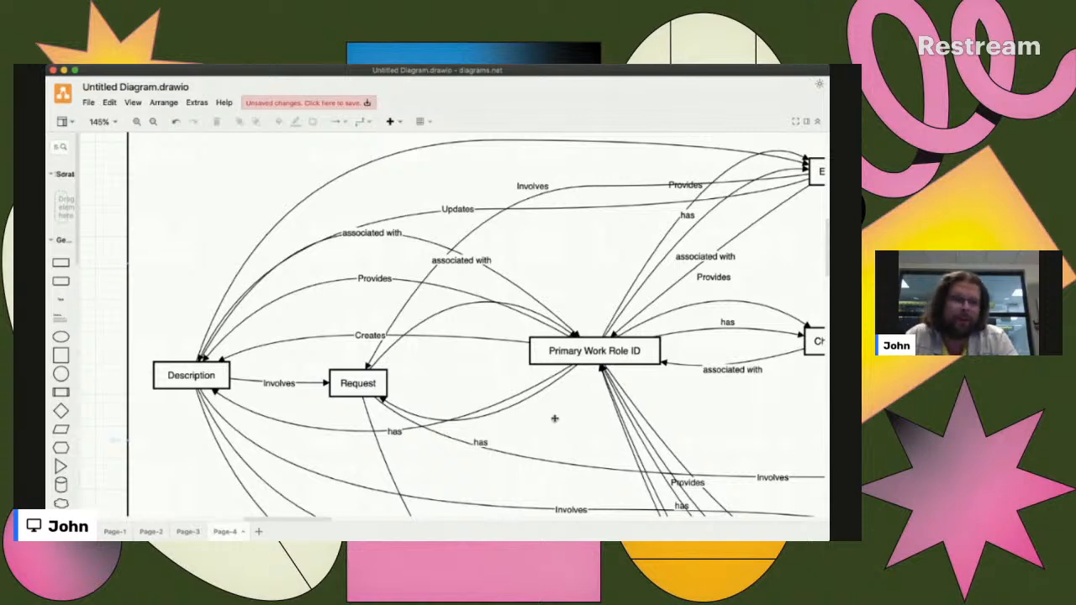
scroll(555, 418, "down", 2)
scroll(554, 418, "right", 2)
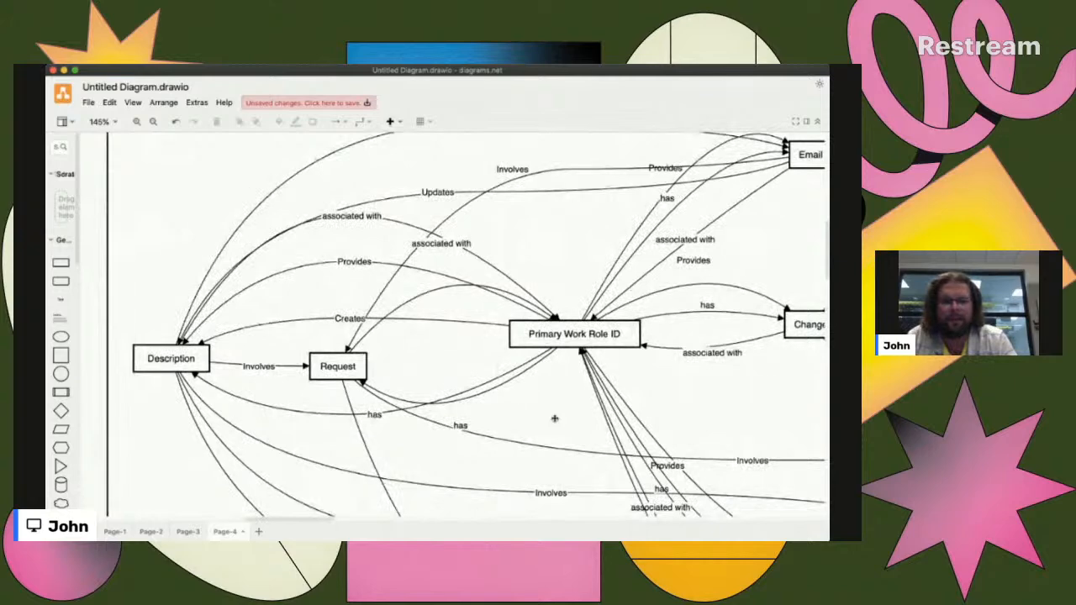
scroll(555, 417, "down", 5)
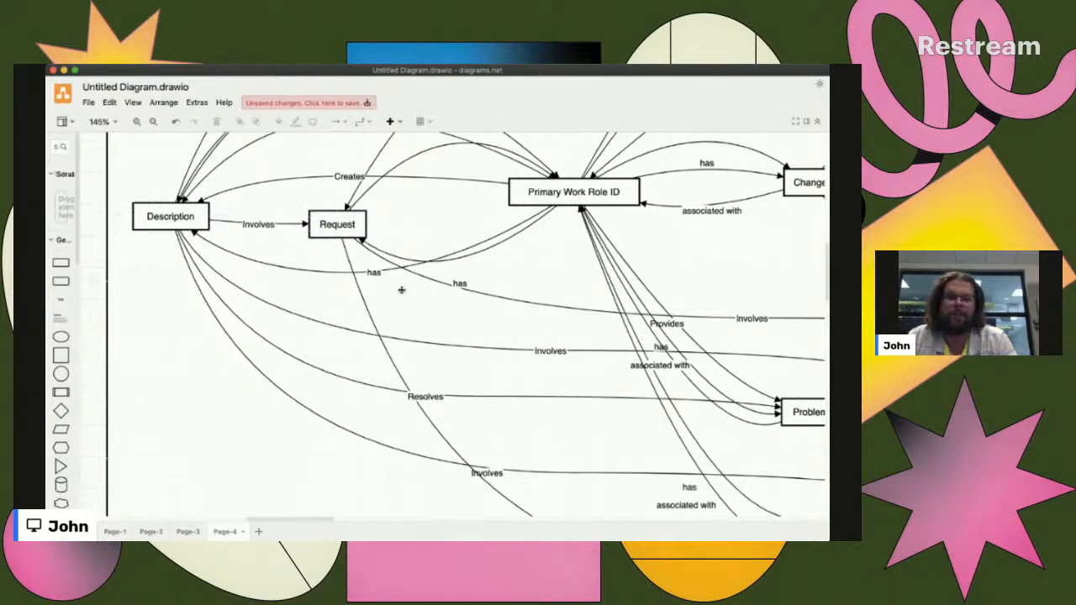
scroll(492, 425, "down", 2)
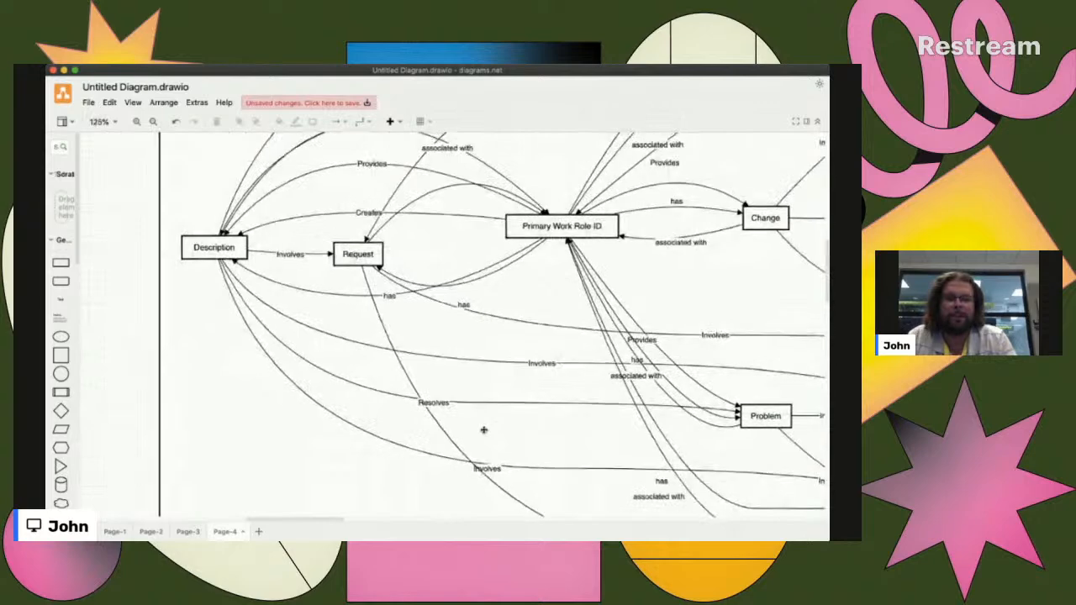
- Follow the links from Primary Work Role ID to the Email, Change, Problem and Incident boxes
scroll(483, 429, "right", 2)
scroll(507, 479, "right", 5)
scroll(507, 479, "down", 1)
scroll(507, 479, "left", 4)
scroll(506, 479, "left", 2)
scroll(507, 479, "up", 4)
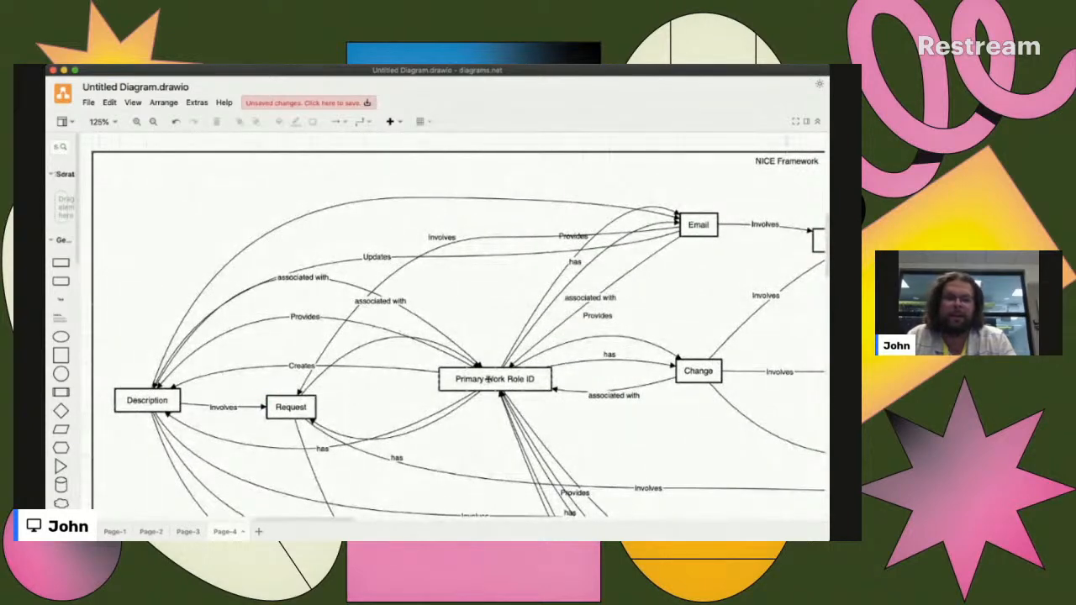
scroll(487, 379, "right", 4)
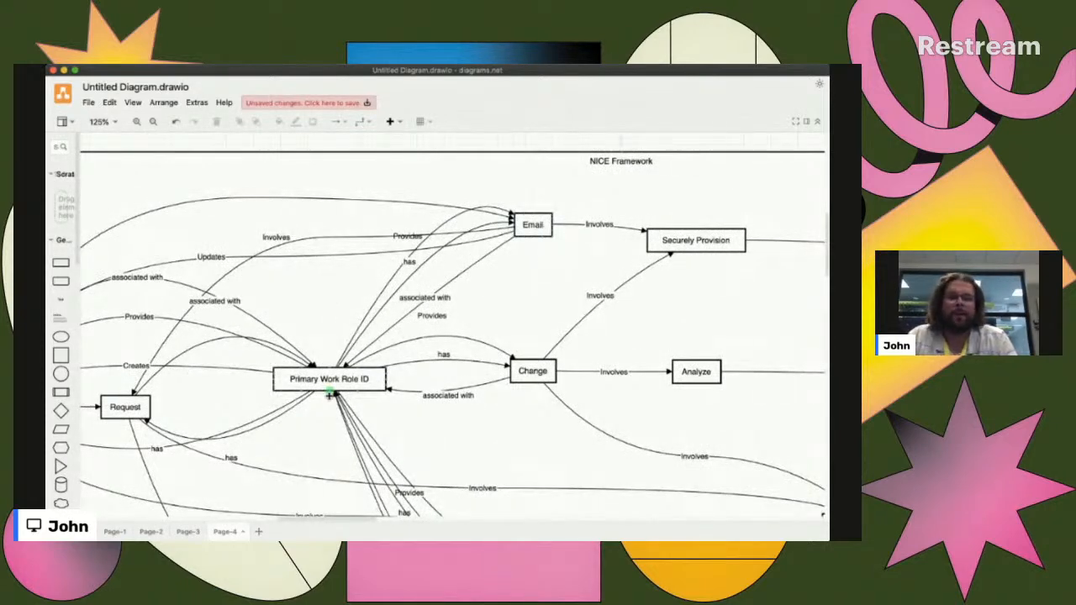
scroll(375, 395, "down", 2)
scroll(375, 395, "down", 1)
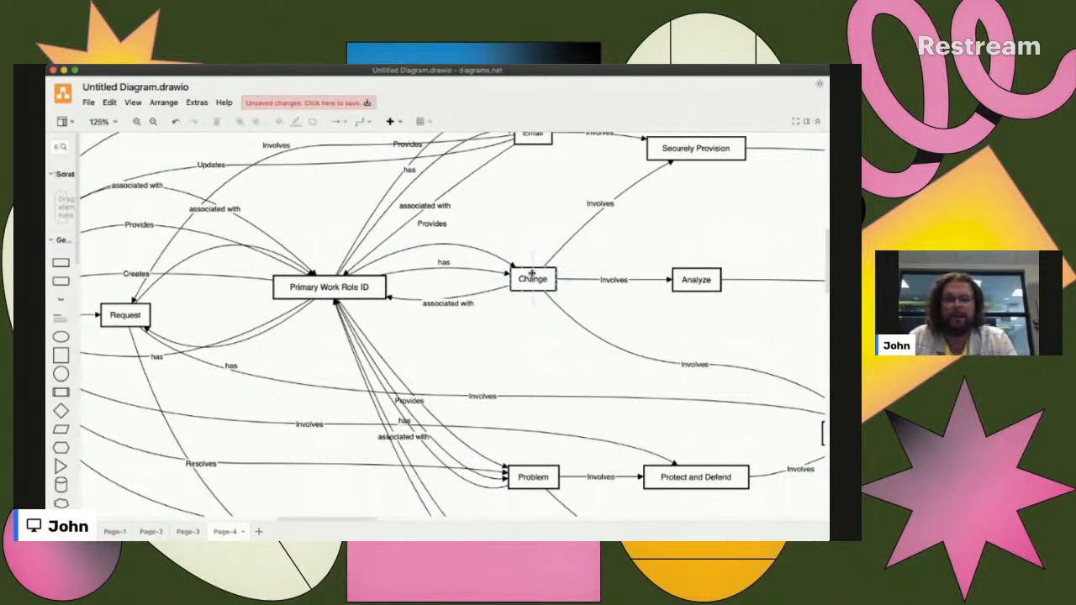
scroll(541, 286, "up", 3)
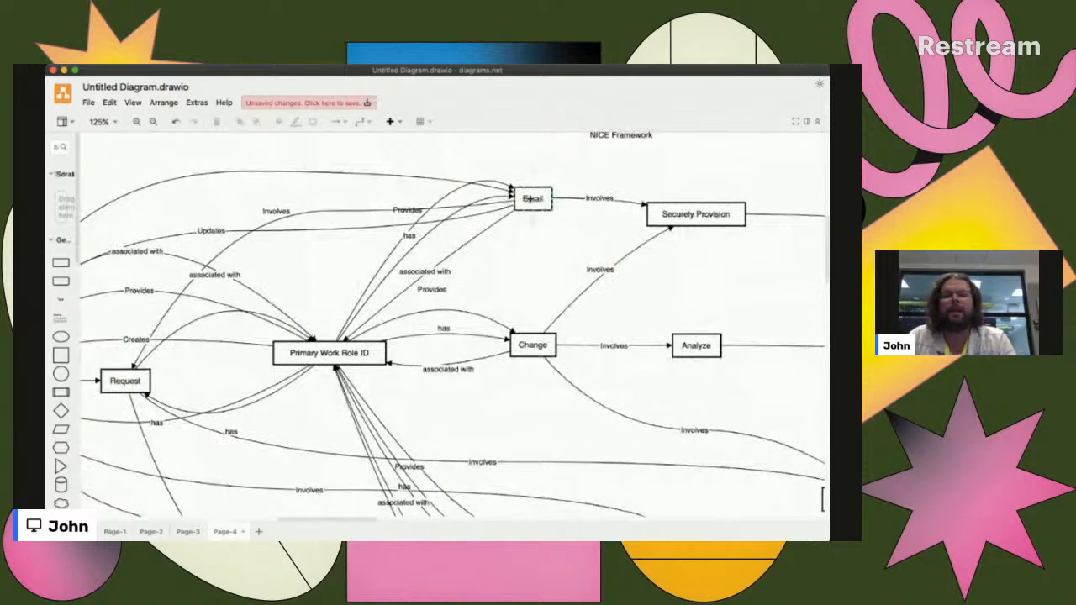
scroll(529, 281, "down", 5)
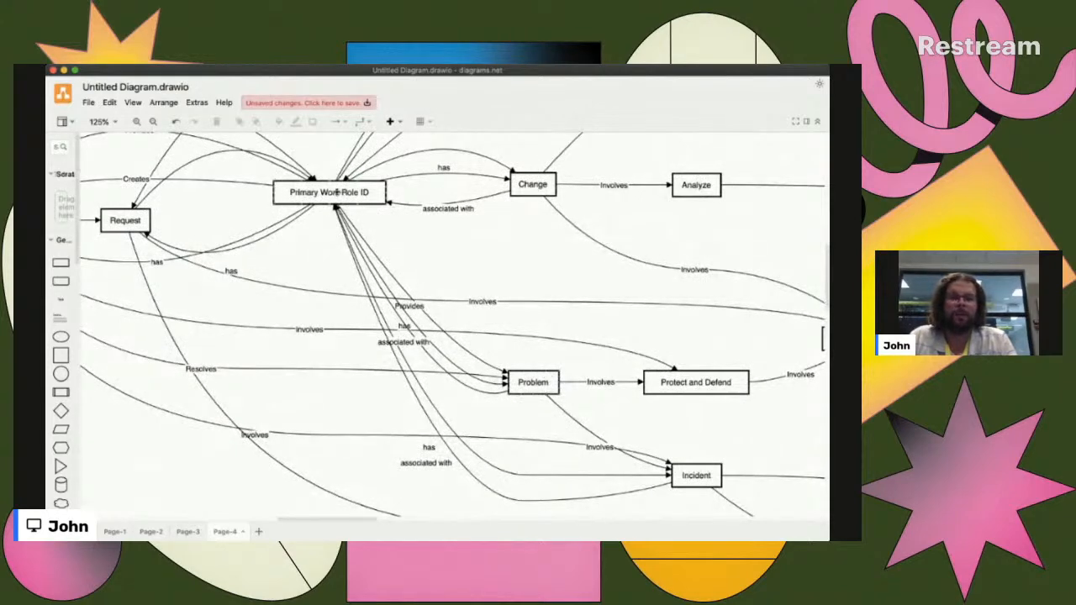
- Examine how Email and Change lead through "Involves" links to the Securely Provision and Analyze categories
scroll(413, 265, "right", 5)
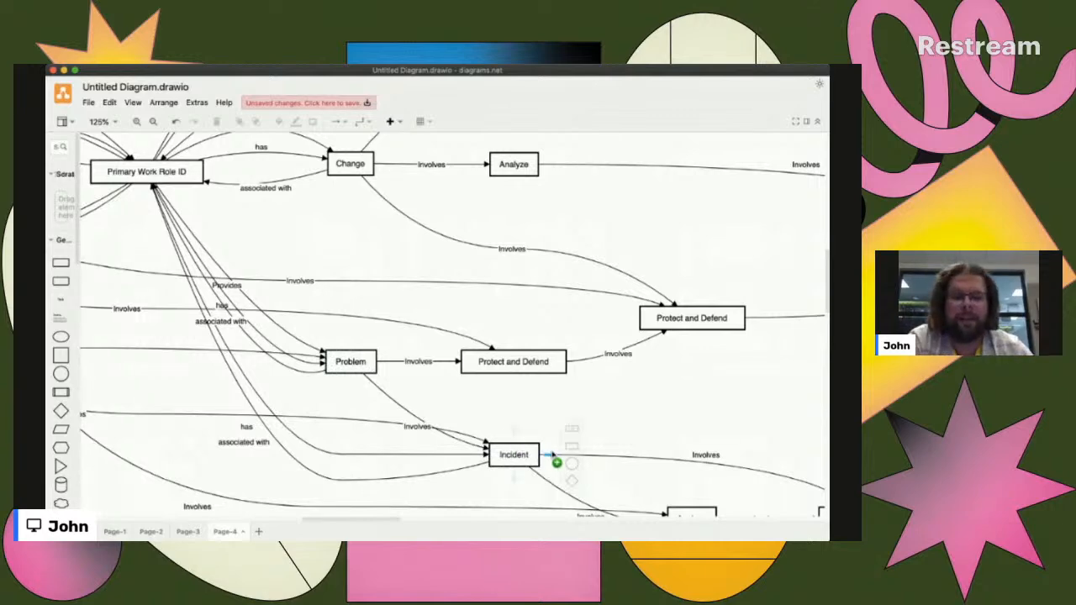
scroll(588, 398, "right", 8)
scroll(588, 399, "right", 3)
scroll(588, 399, "up", 4)
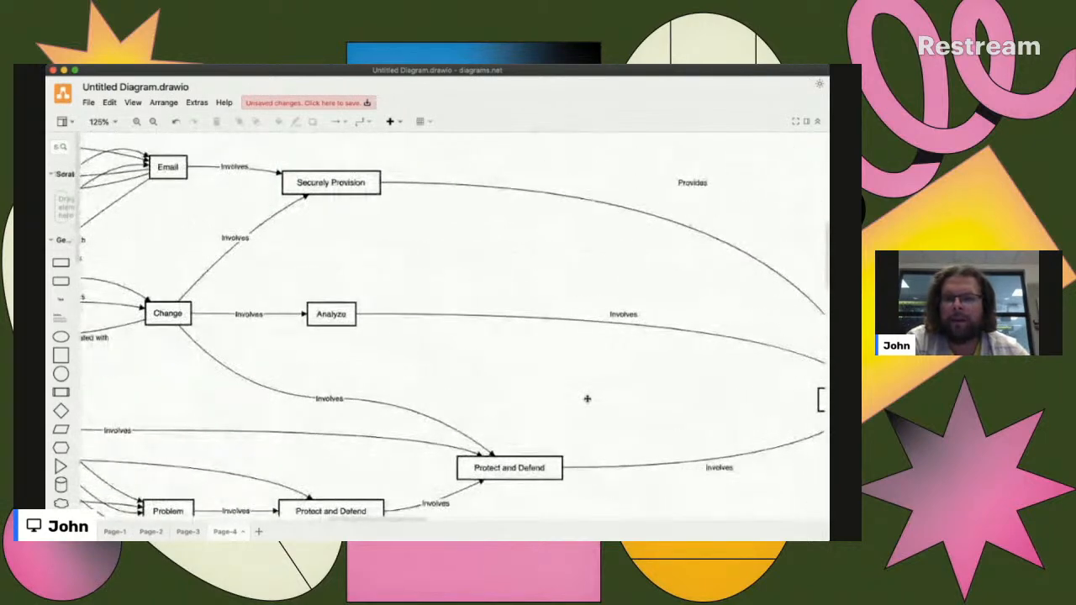
left_click(351, 211)
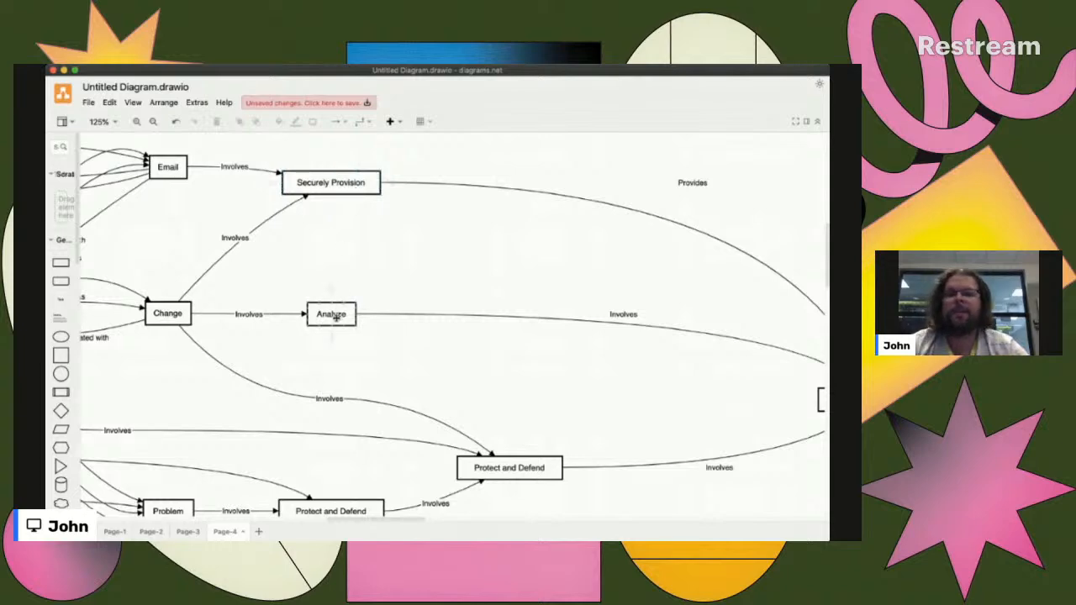
scroll(335, 317, "left", 3)
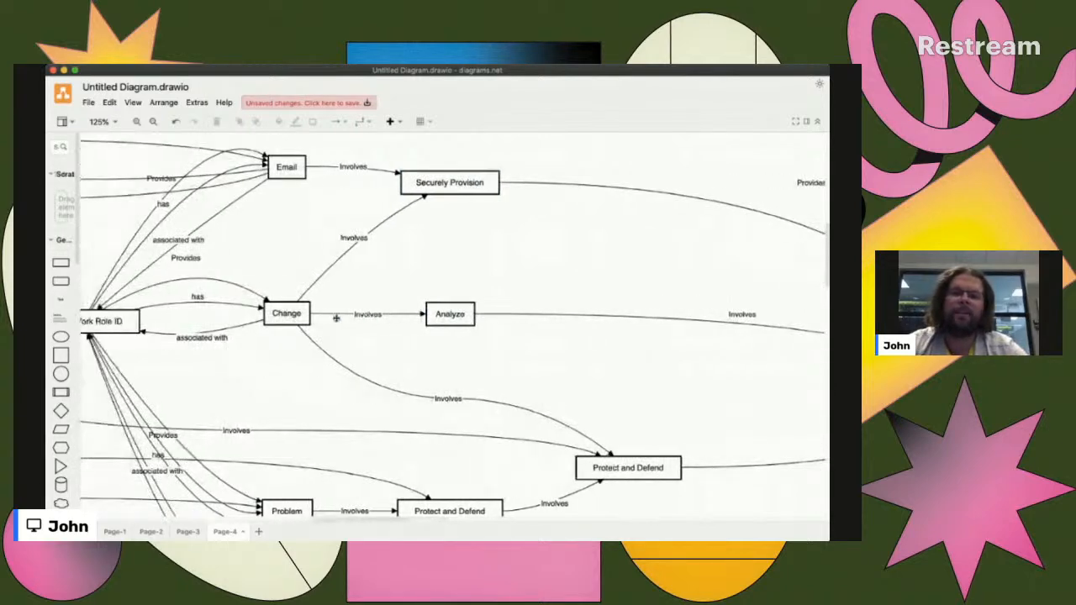
scroll(408, 322, "left", 5)
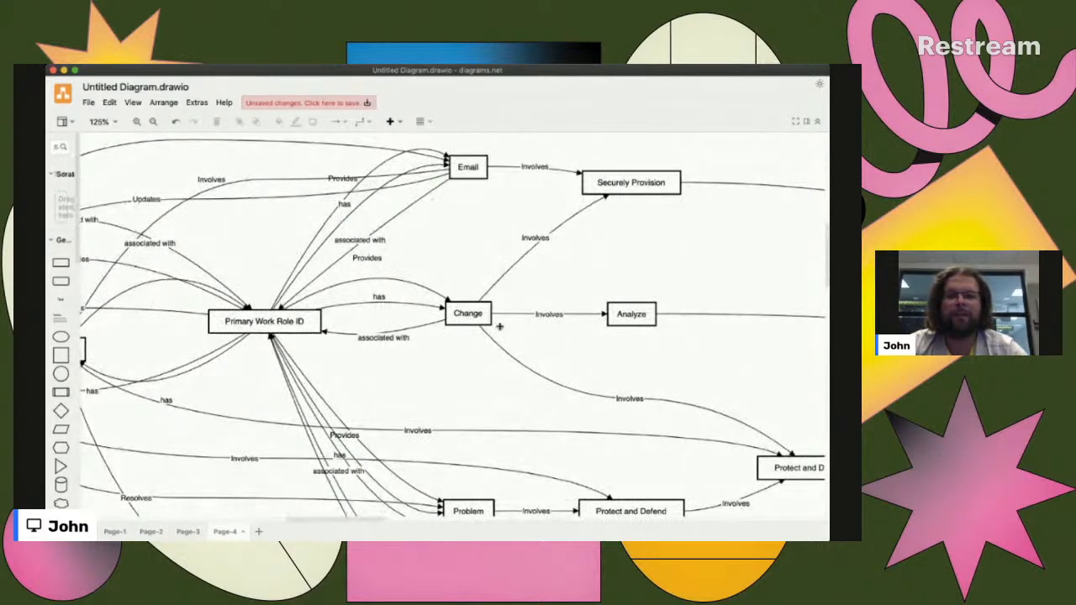
- Trace the "Involves" links from Change, Problem and Incident to Protect and Defend, Analyze, and Collect and Operate
scroll(496, 326, "right", 5)
scroll(566, 360, "down", 1)
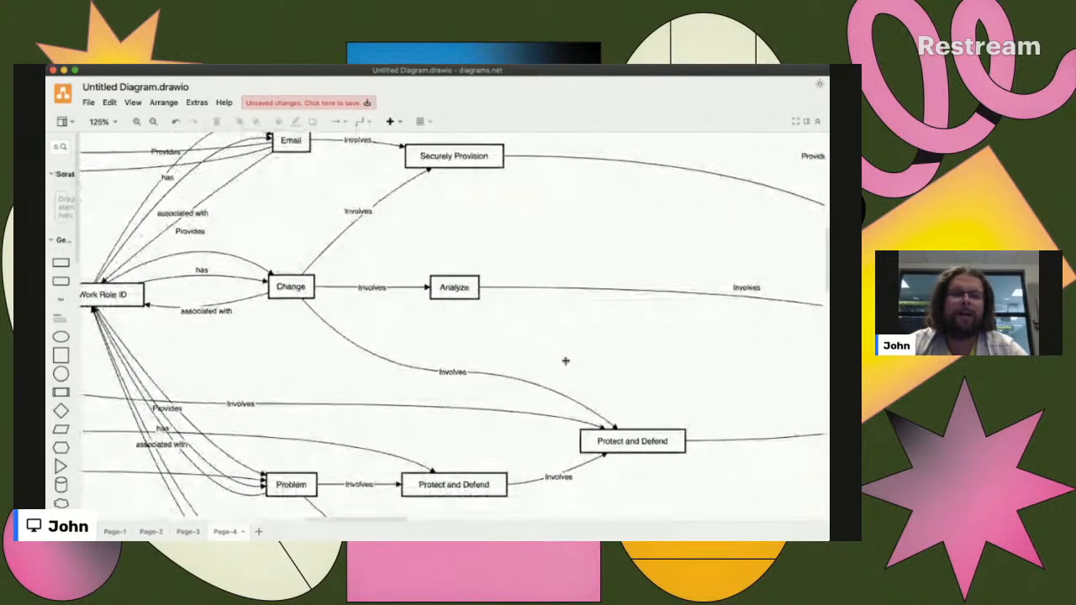
scroll(516, 311, "down", 1)
scroll(516, 312, "right", 5)
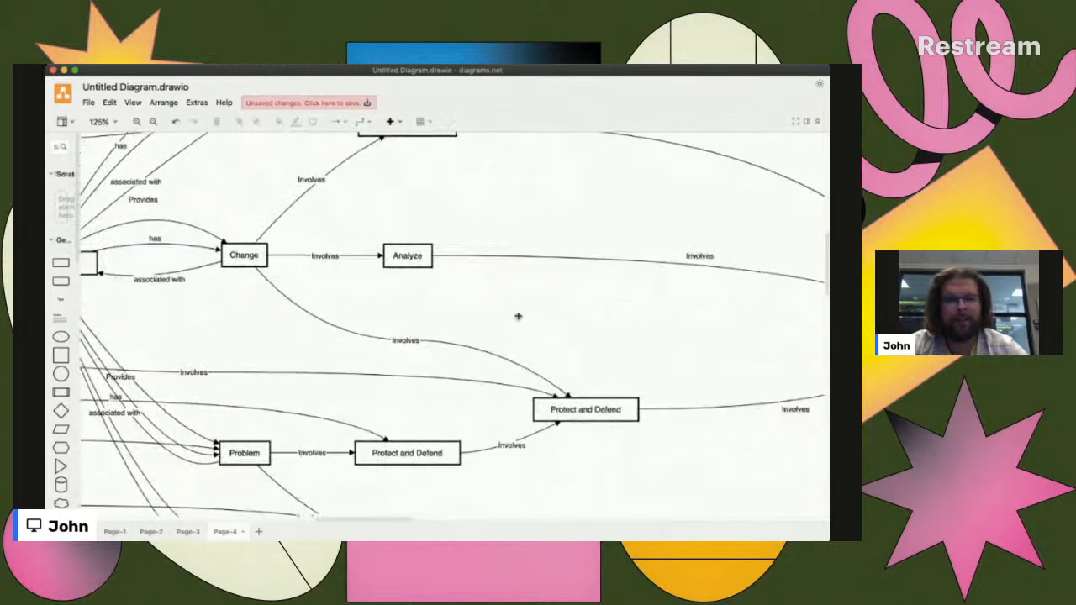
scroll(448, 407, "down", 1)
scroll(448, 408, "down", 1)
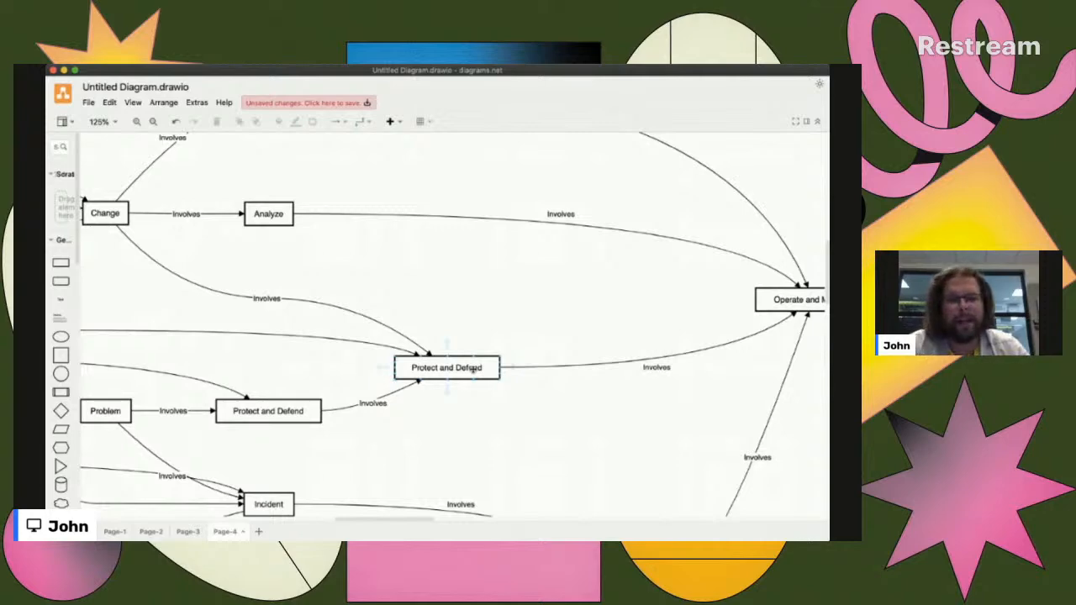
scroll(473, 370, "down", 6)
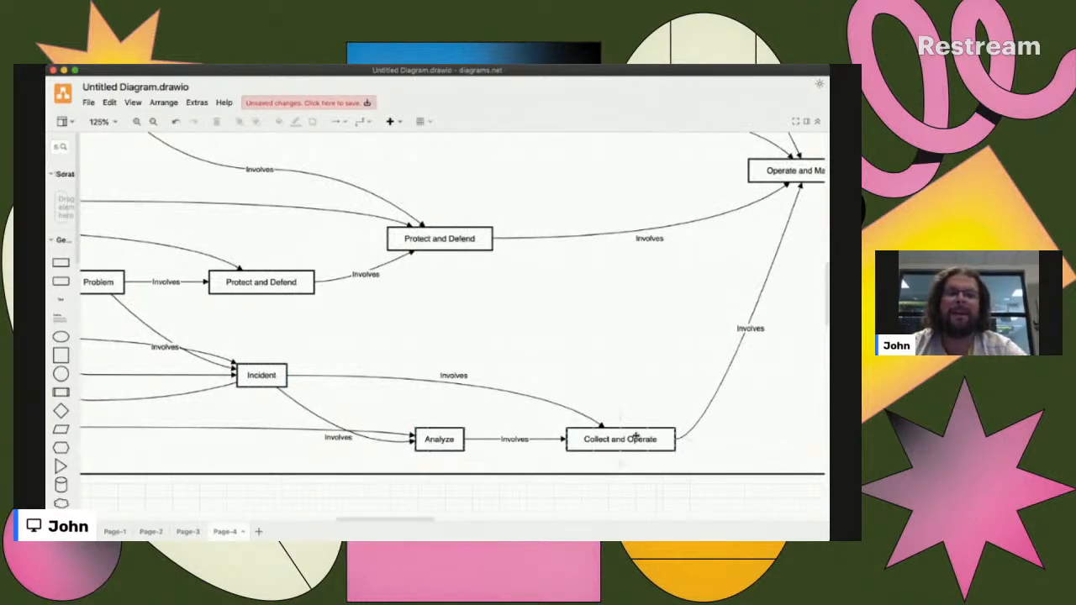
- Follow the category links to where they converge on the Operate and Maintain box
scroll(669, 393, "right", 5)
scroll(669, 394, "up", 4)
scroll(669, 394, "up", 2)
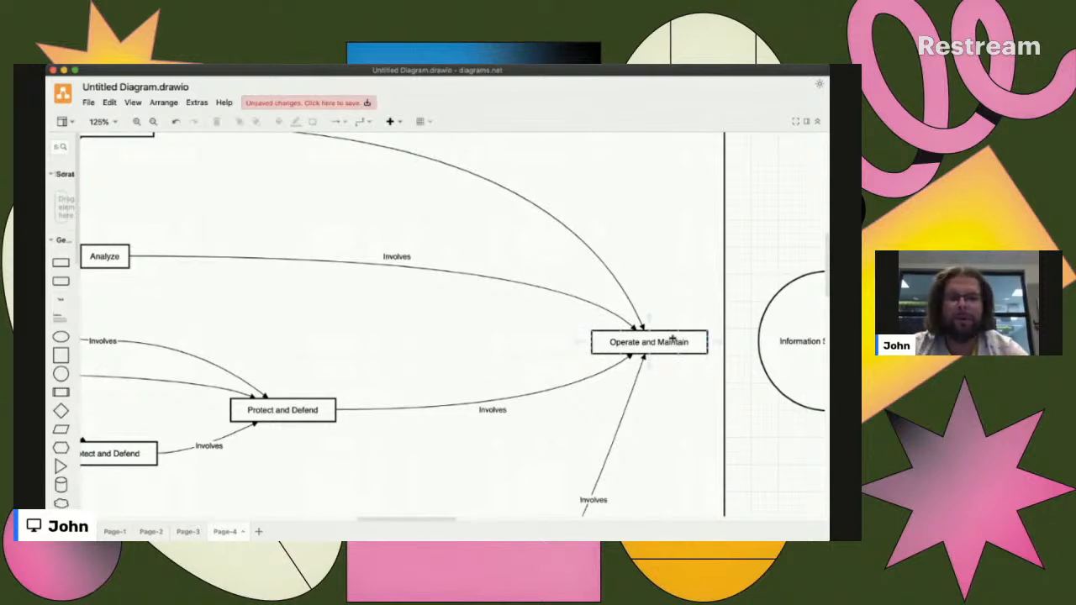
scroll(668, 345, "right", 3)
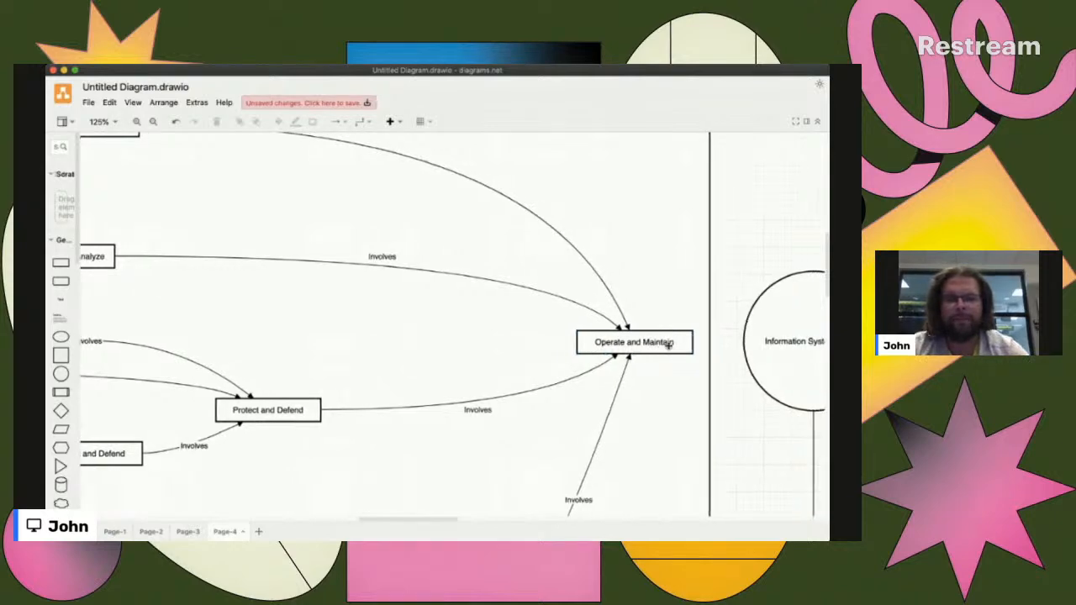
- Examine the Information System Owner, Authorizing Official and Chief Information Officer circles and their "Maps to" links to the KSA boxes
scroll(668, 345, "right", 10)
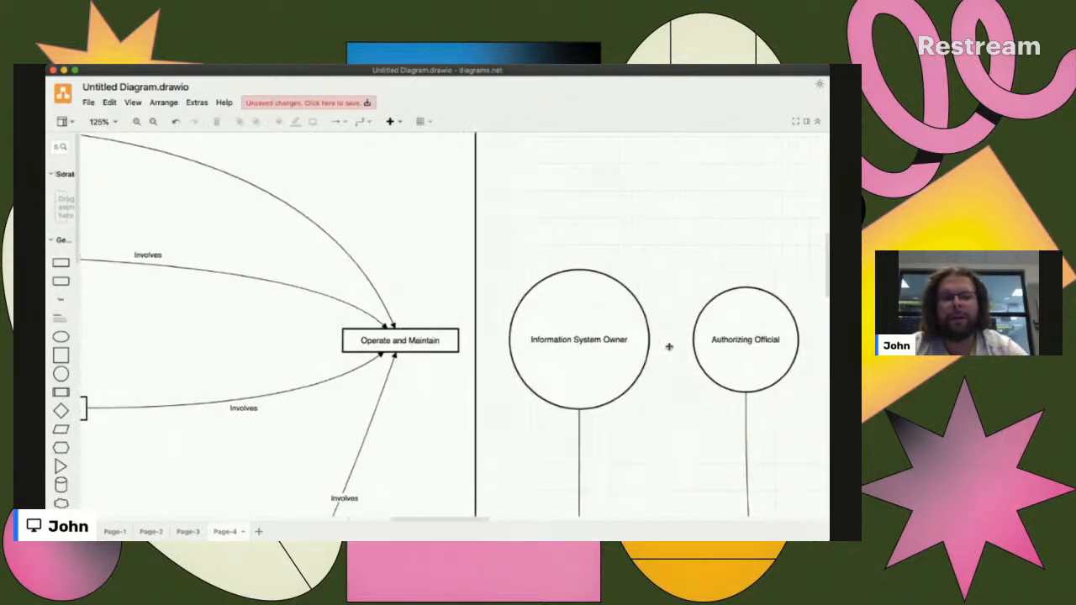
scroll(670, 348, "right", 3)
scroll(644, 362, "right", 4)
scroll(644, 362, "left", 3)
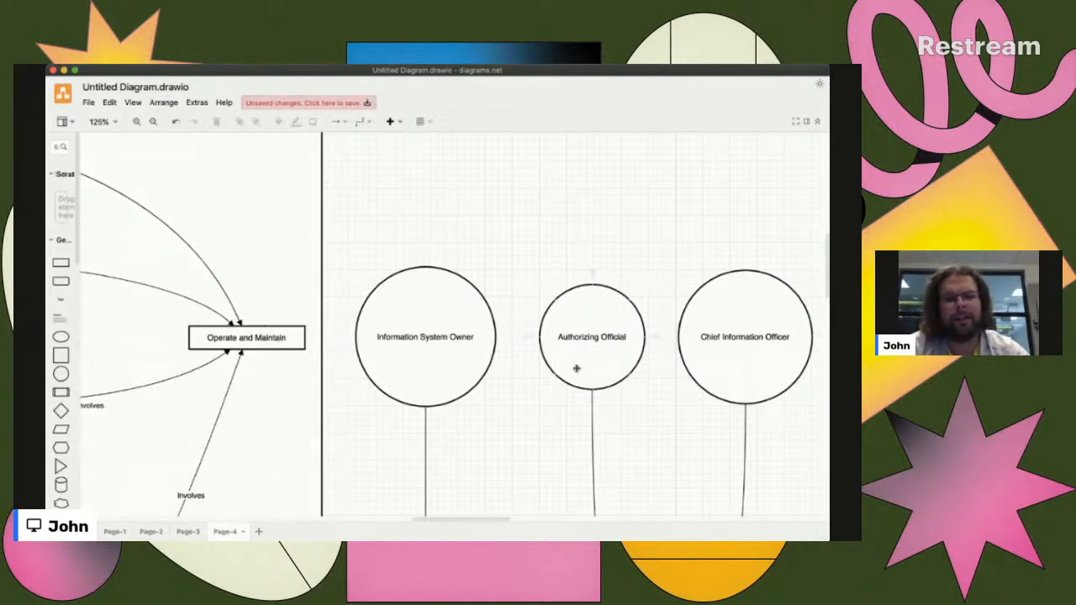
scroll(487, 362, "down", 5)
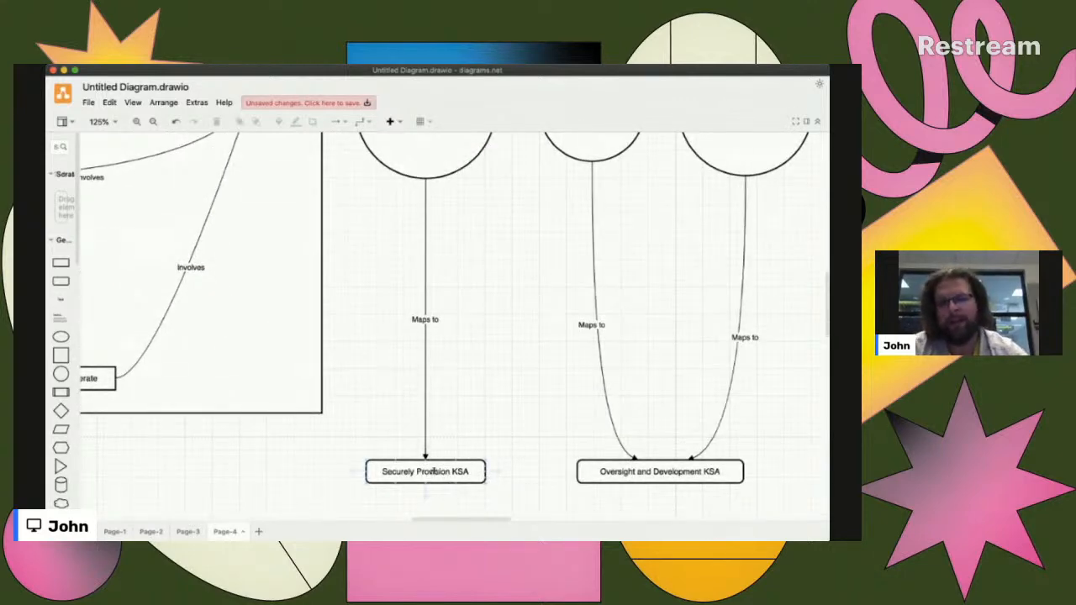
scroll(447, 455, "up", 3)
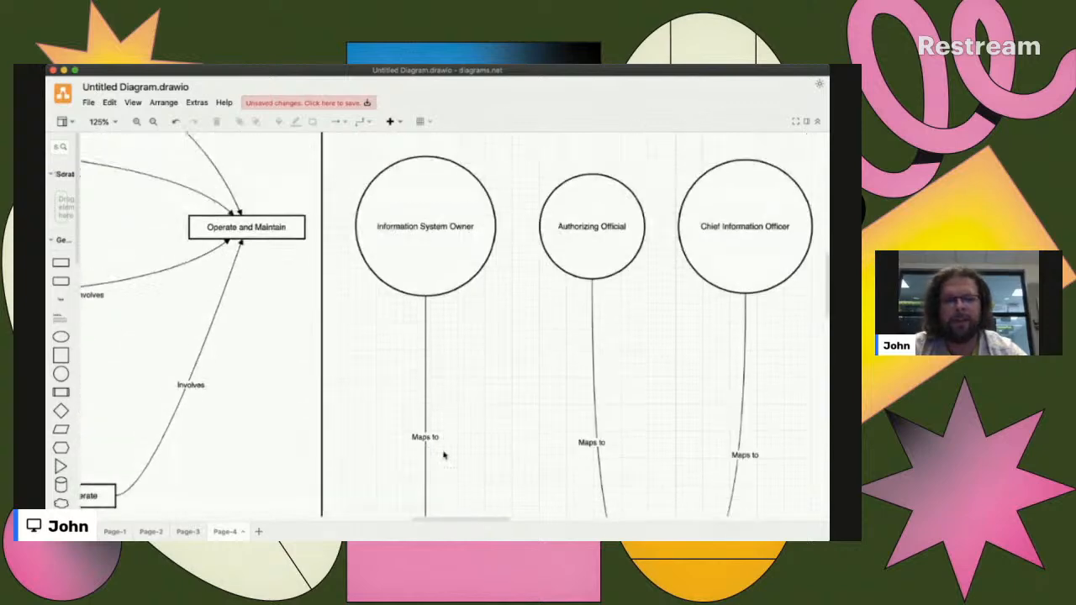
- Follow the "Maps to" links from Authorizing Official and Chief Information Officer down to the Oversight and Development KSA box
scroll(605, 301, "right", 5)
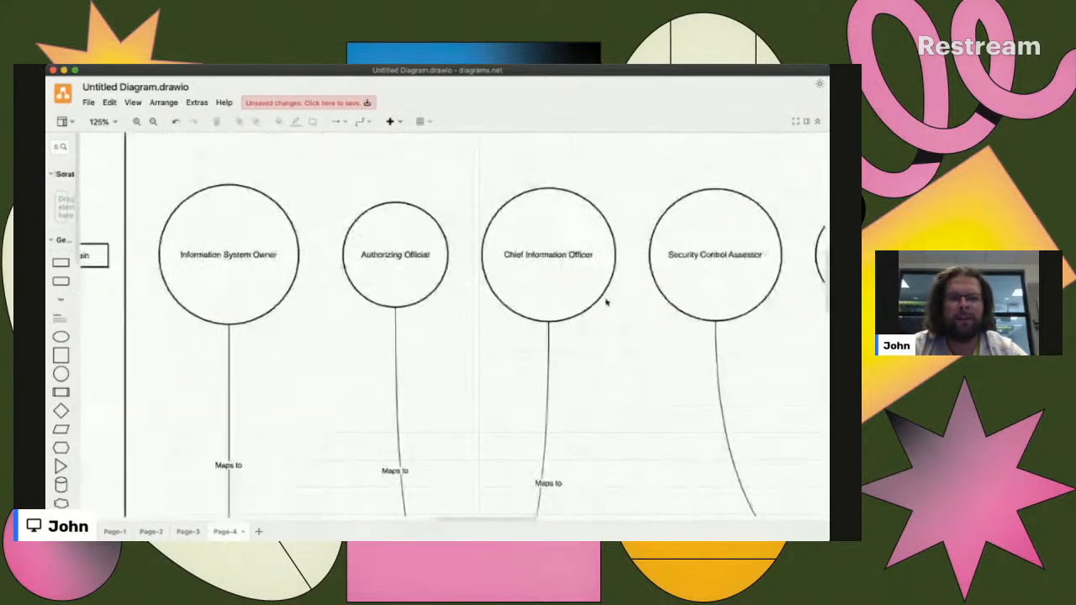
scroll(513, 328, "down", 1)
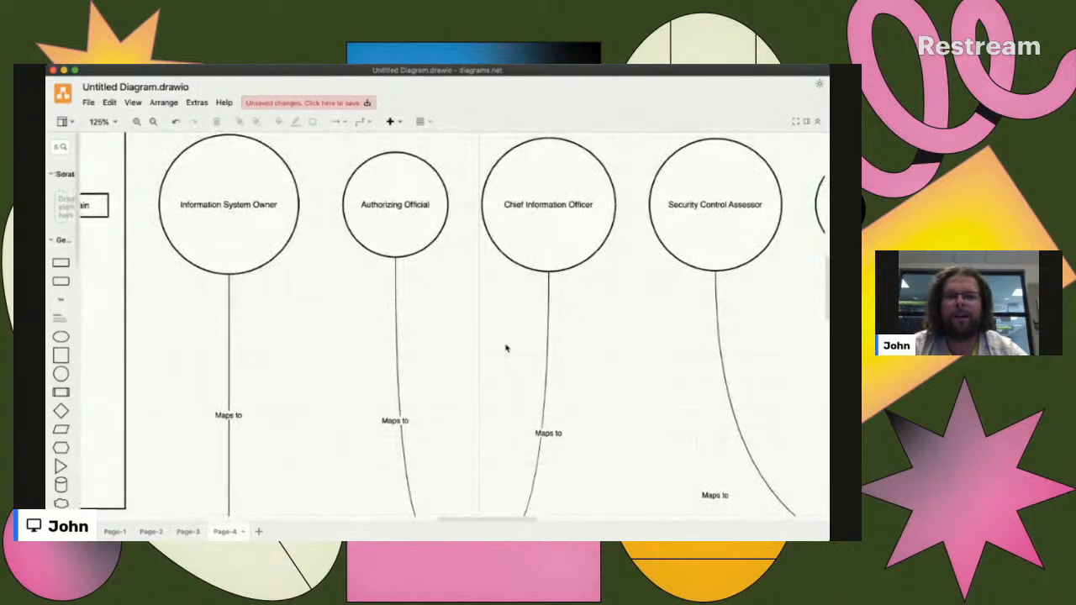
scroll(505, 348, "down", 5)
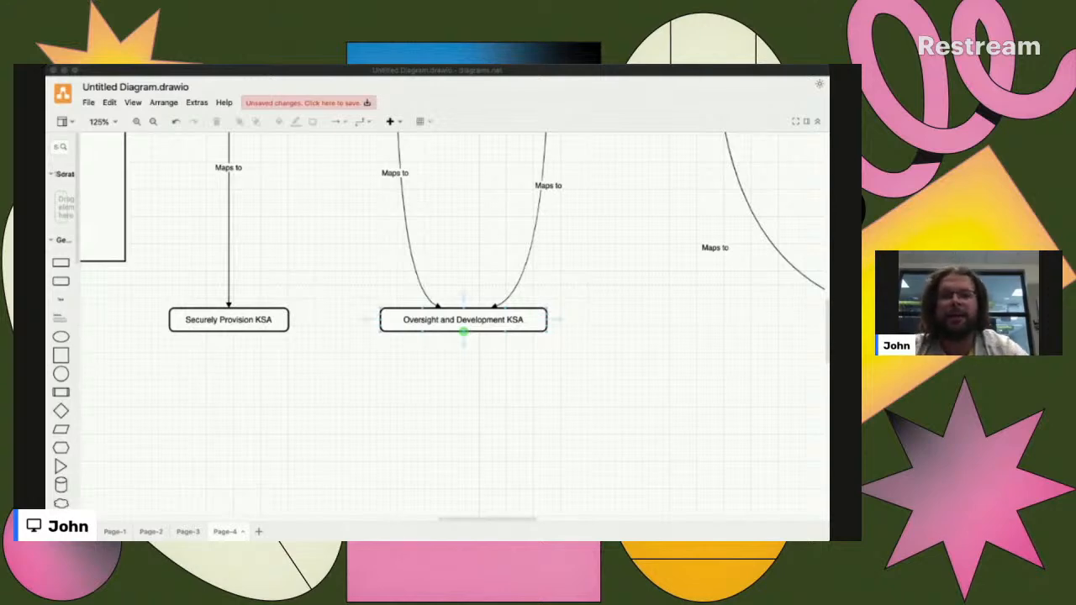
left_click(480, 341)
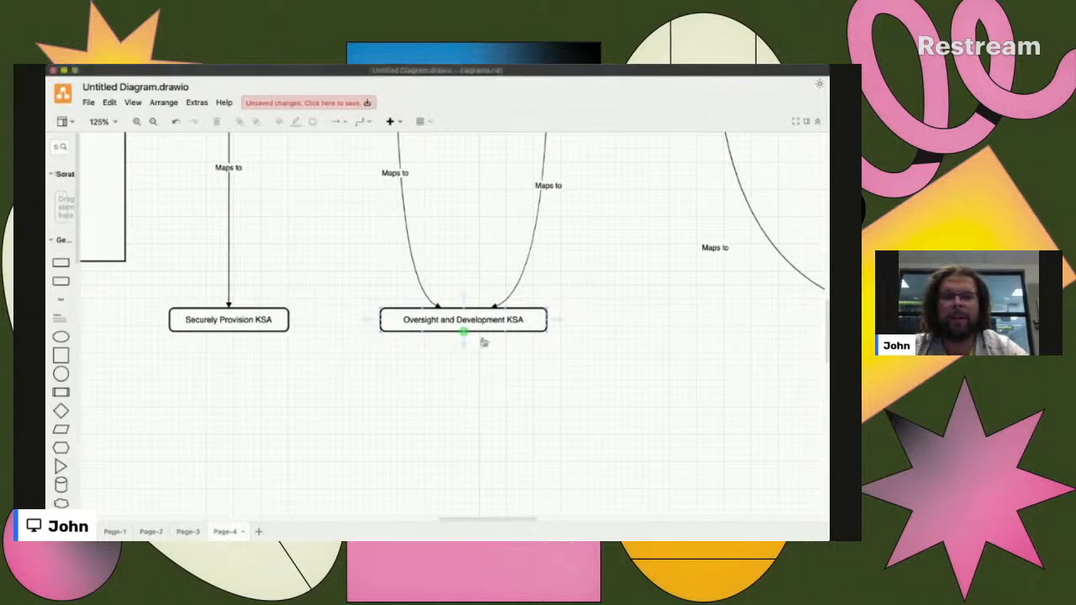
scroll(521, 342, "up", 3)
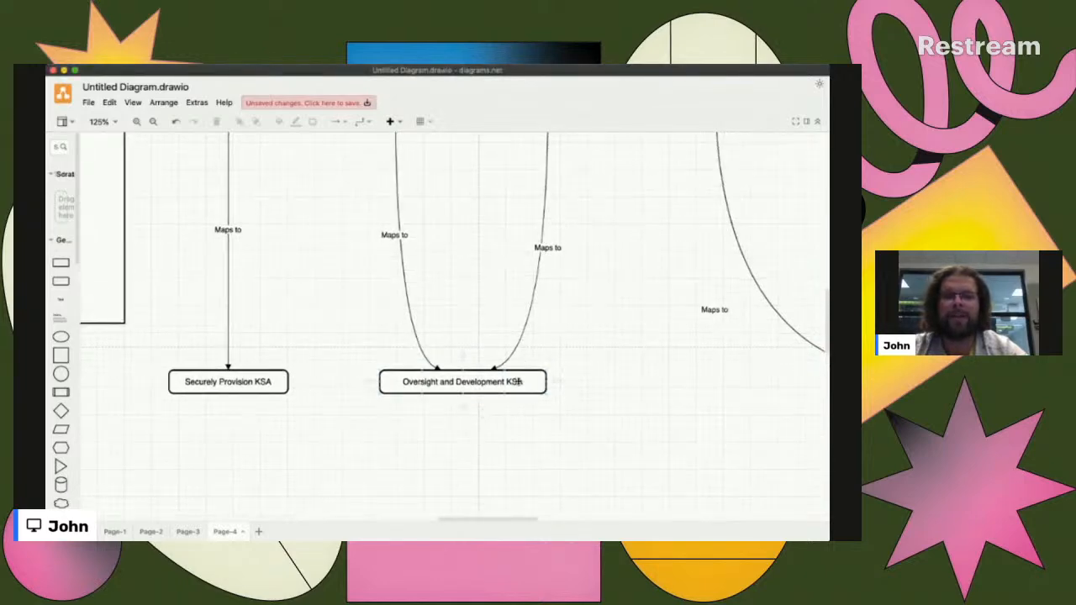
scroll(509, 383, "up", 10)
- Trace the "Maps to" links from Security Control Assessor, Security Architect, Application Developer and Threat Analyst to the Analyze KSA box
scroll(553, 325, "right", 10)
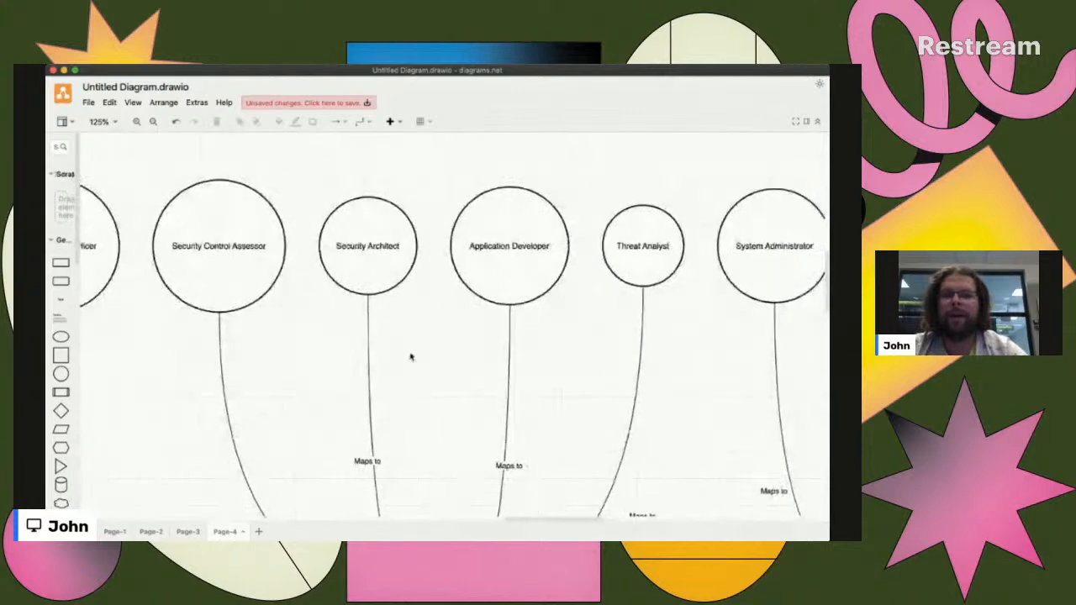
scroll(411, 357, "left", 3)
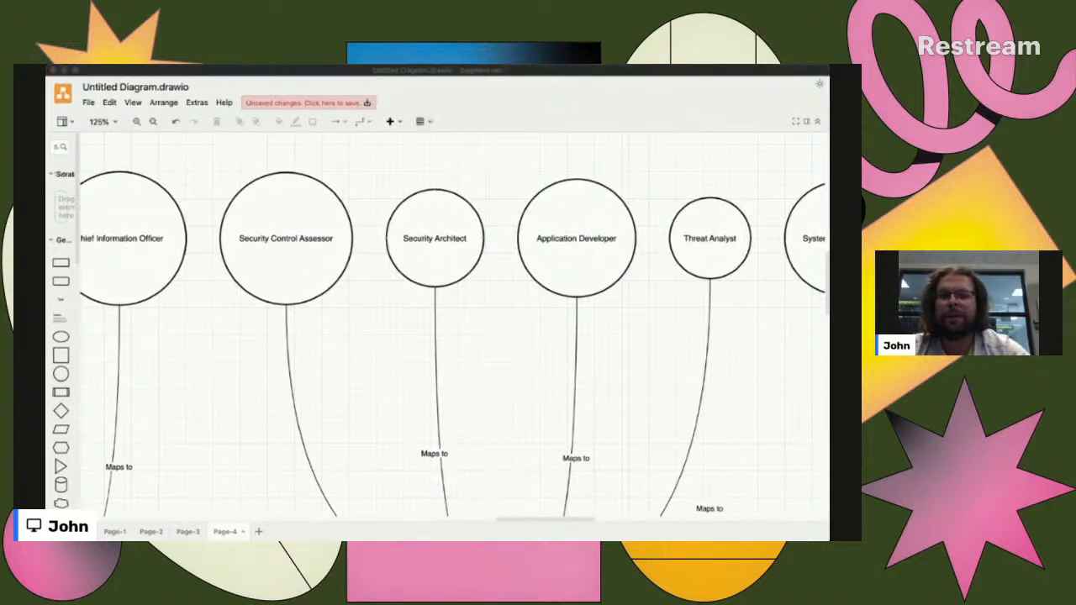
left_click(446, 226)
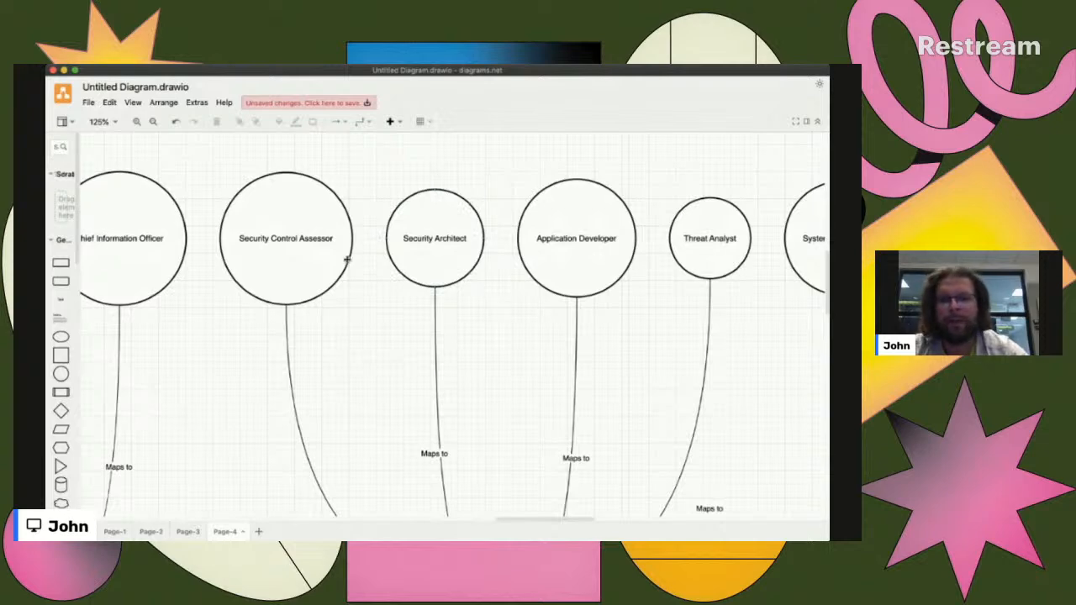
scroll(428, 332, "down", 2)
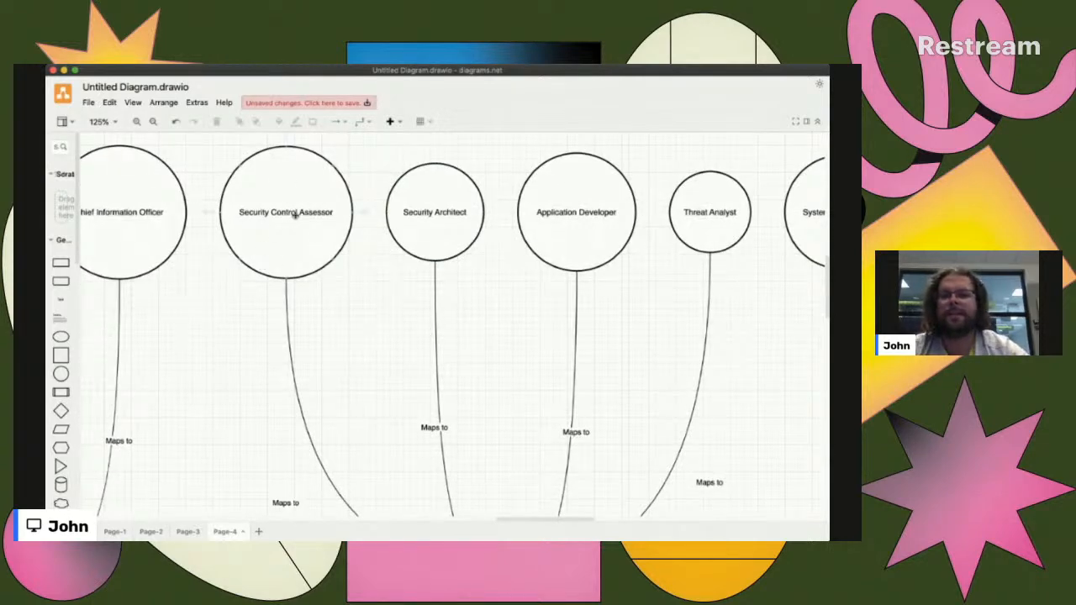
scroll(290, 286, "down", 5)
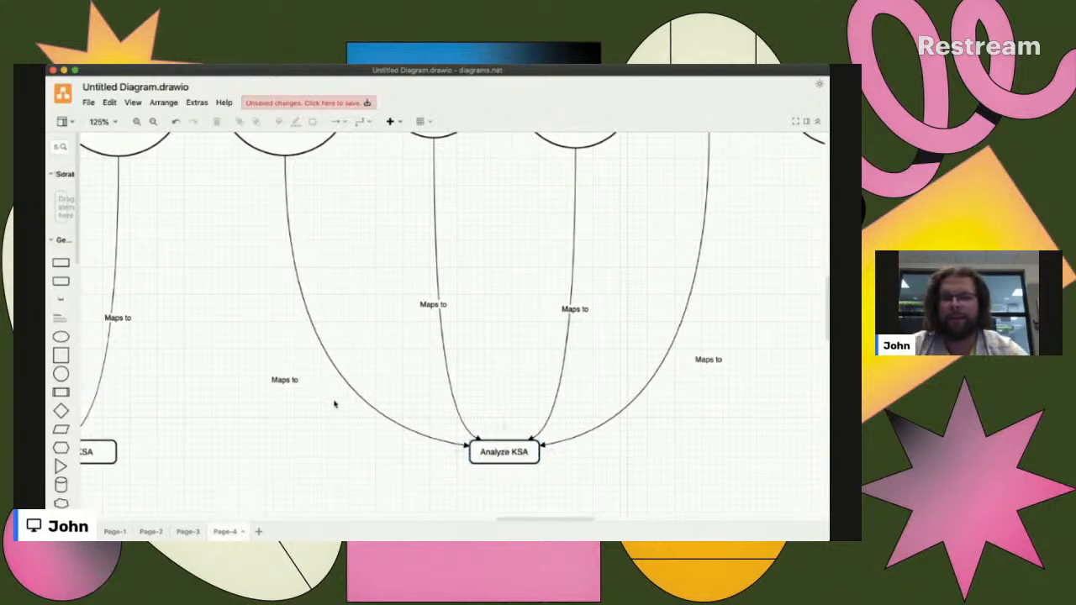
scroll(336, 404, "down", 7)
- Try placing the Analyze KSA box on its own directly above the Analyze box linked from Change in the NICE Framework frame
scroll(336, 404, "left", 6)
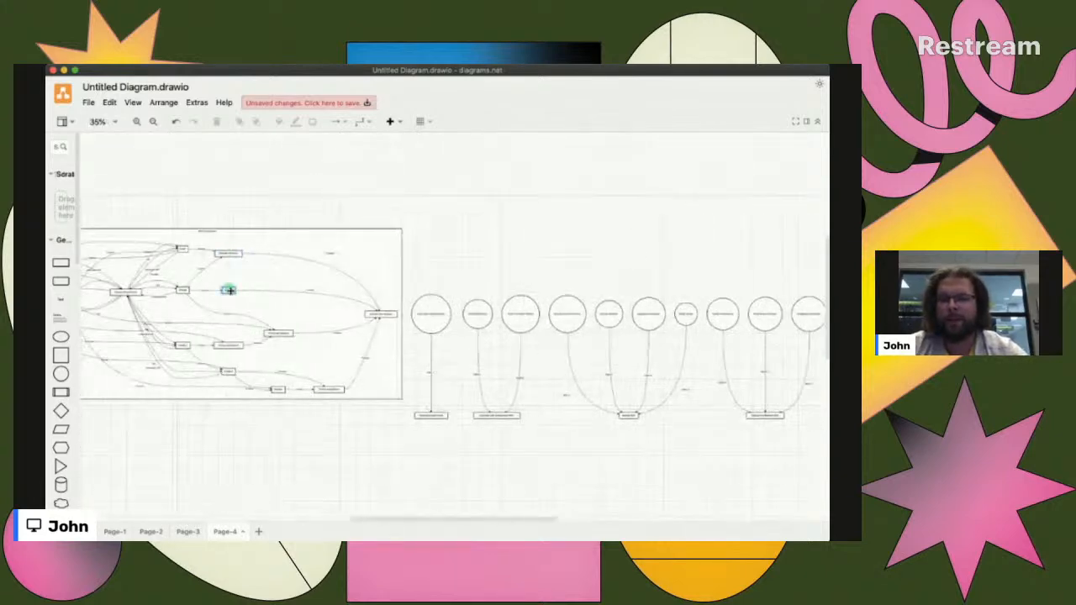
scroll(228, 289, "up", 9)
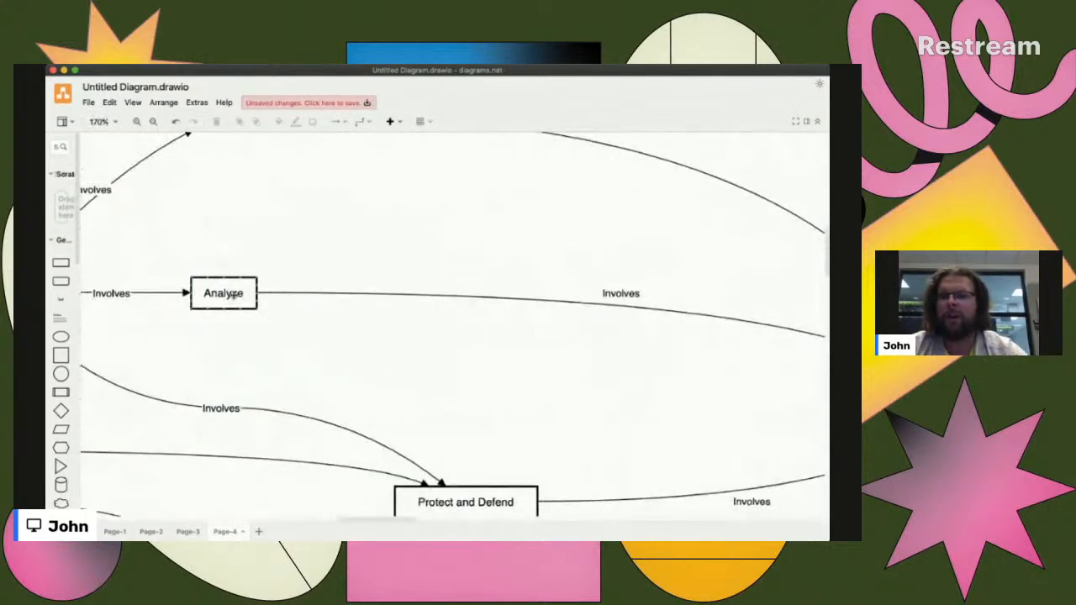
scroll(234, 293, "down", 6)
scroll(234, 293, "right", 8)
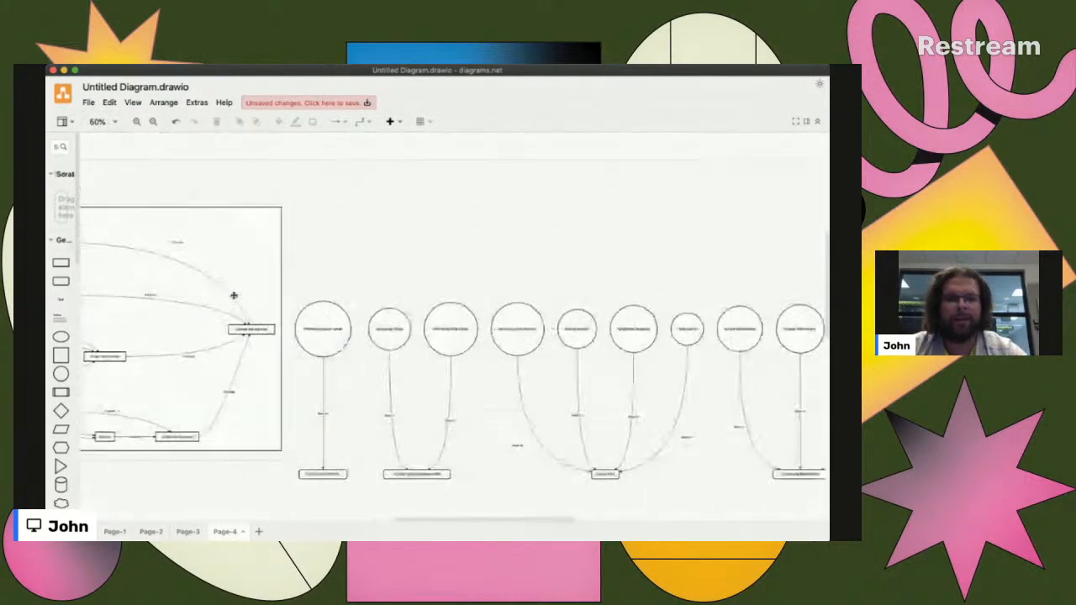
left_click(603, 475)
left_click_drag(603, 475, 234, 286)
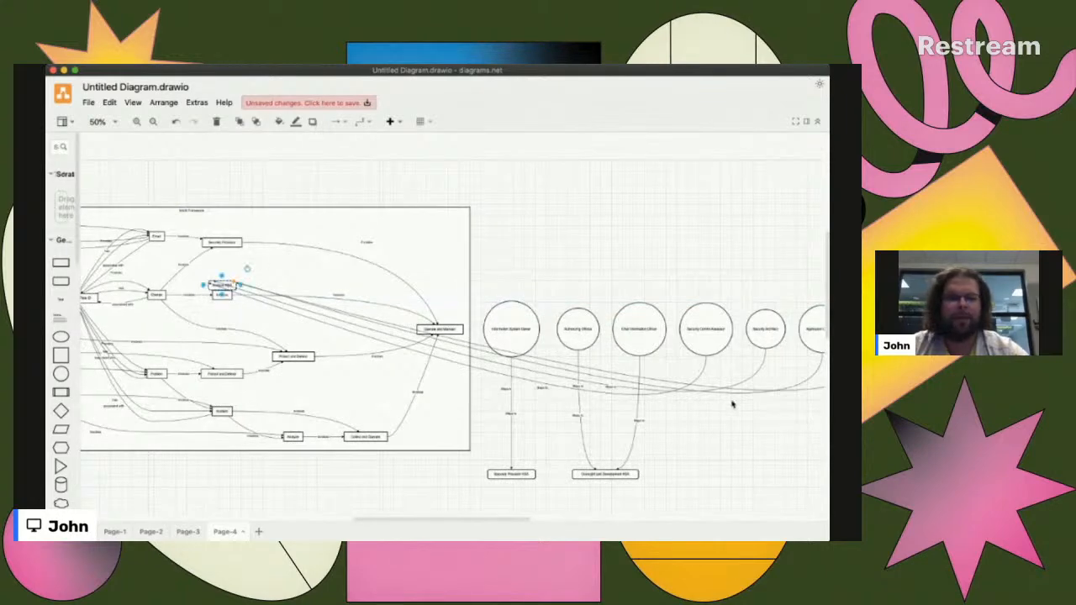
- Try moving the four role circles linked to Analyze KSA above the NICE Framework frame, and undo both the circle and box moves
scroll(732, 404, "right", 3)
left_click_drag(783, 295, 632, 344)
left_click(668, 333)
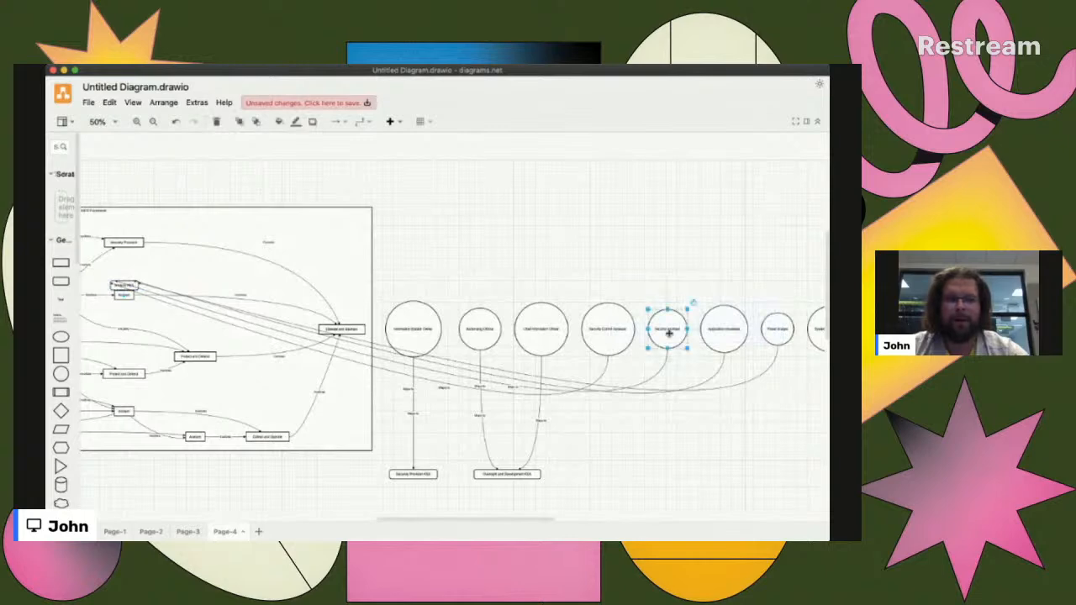
left_click(607, 328, "shift")
left_click(720, 333, "shift")
left_click(776, 331, "shift")
left_click_drag(612, 332, 303, 173)
key("super+z")
key("super+z")
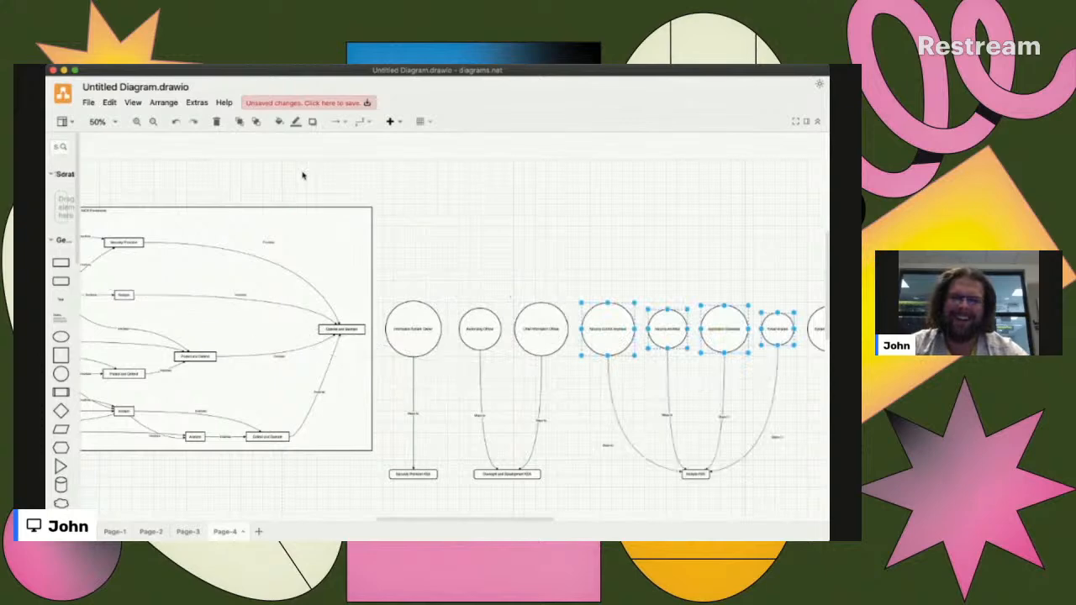
- Move the Security Control Assessor, Security Architect and Application Developer circles together with Analyze KSA, placing that box just above Analyze
scroll(744, 475, "right", 4)
left_click_drag(680, 501, 468, 284)
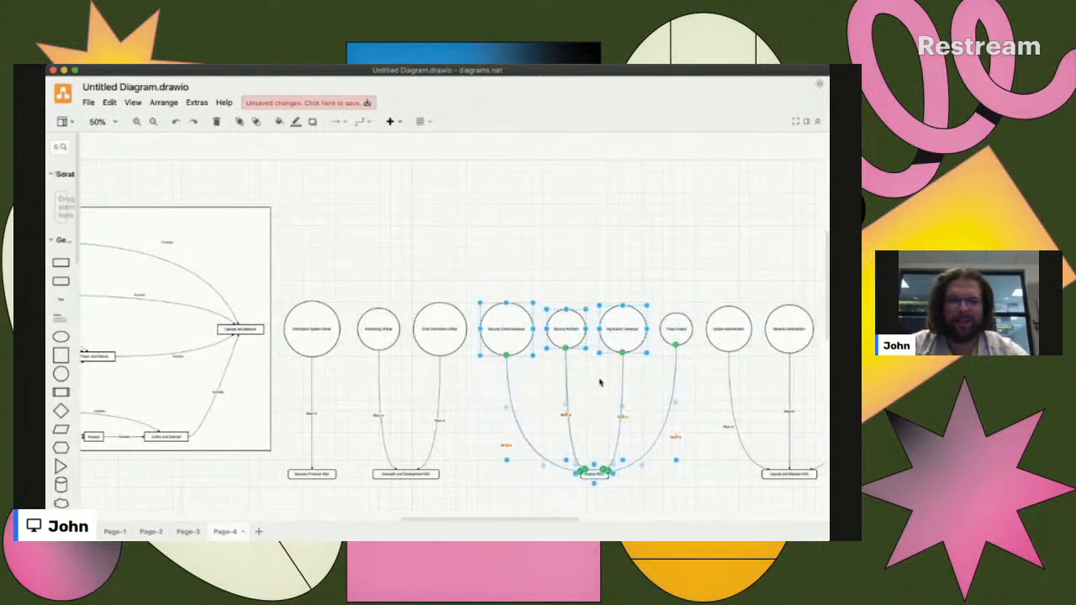
left_click_drag(620, 326, 280, 156)
- Move the Threat Analyst circle beside Application Developer, above the NICE Framework frame
scroll(429, 228, "right", 5)
left_click_drag(713, 335, 174, 157)
scroll(178, 182, "left", 6)
scroll(243, 262, "left", 1)
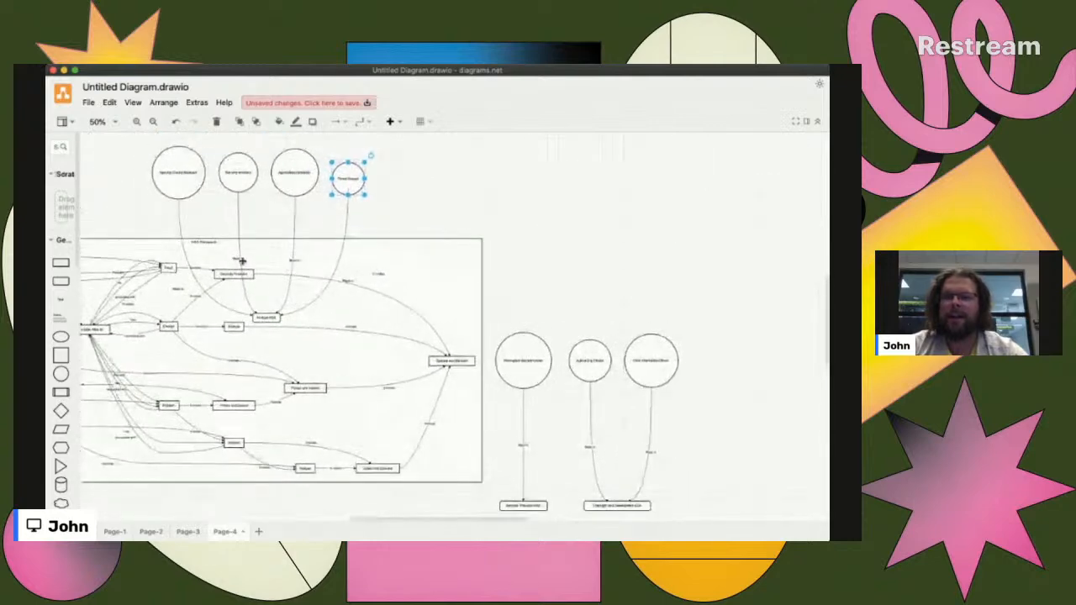
scroll(296, 178, "up", 7)
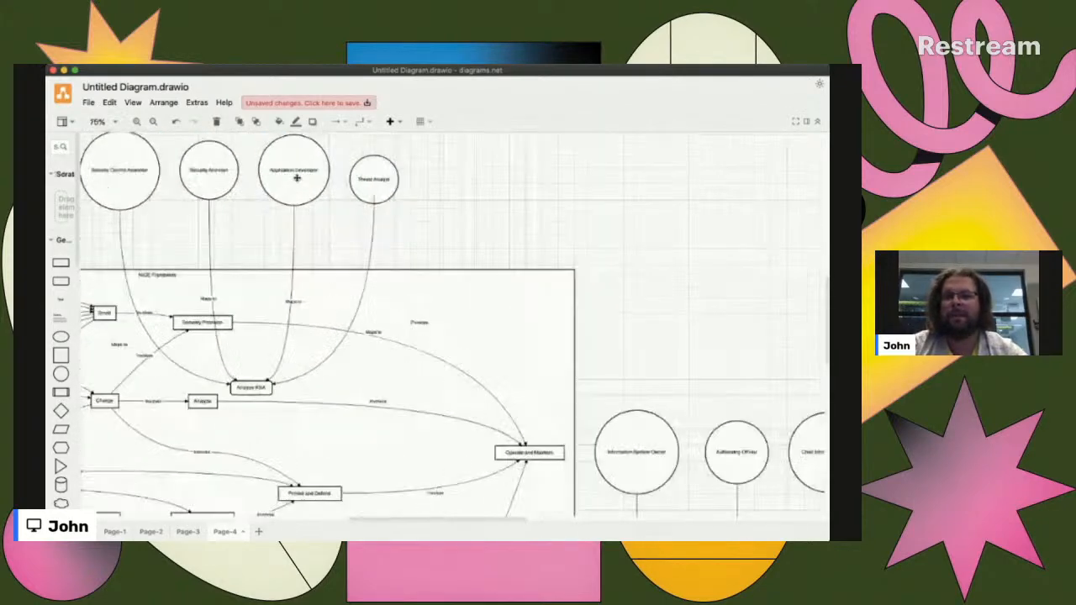
left_click_drag(499, 269, 499, 255)
left_click(422, 376)
- Examine the four role circles above the NICE Framework frame and their links down to Analyze KSA
scroll(421, 376, "left", 5)
scroll(421, 375, "left", 5)
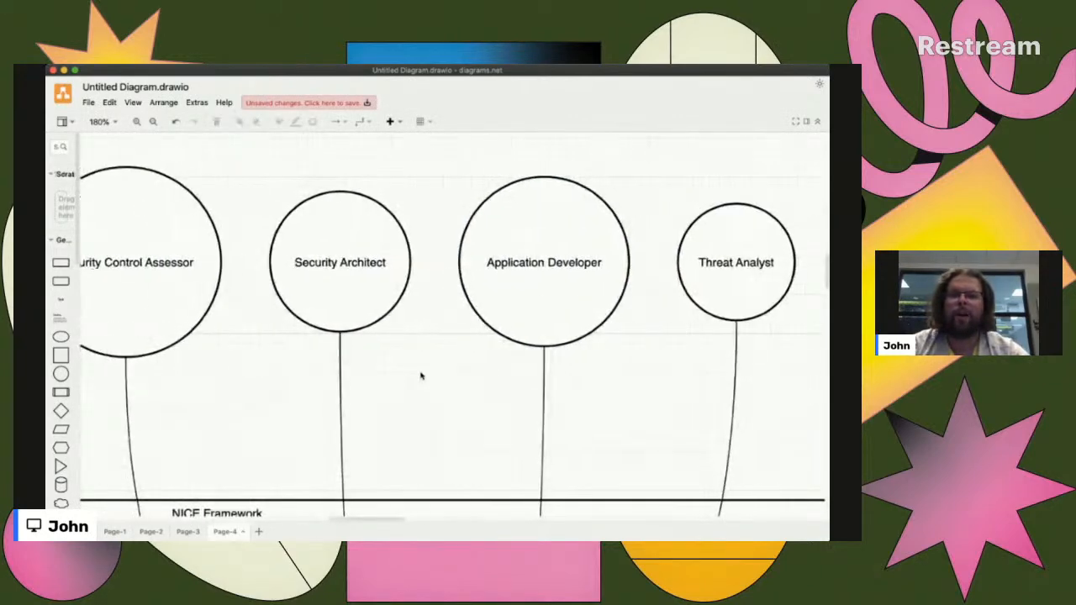
scroll(421, 376, "right", 2)
scroll(421, 376, "right", 1)
scroll(422, 376, "left", 1)
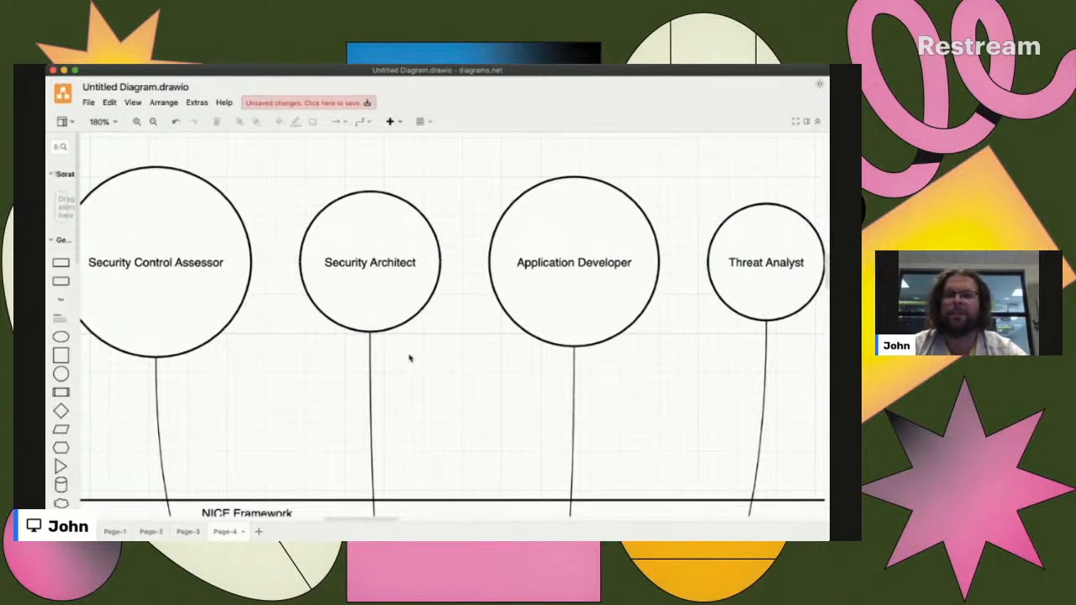
scroll(409, 358, "down", 5, "ctrl")
scroll(421, 360, "down", 5)
left_click(448, 359)
- Examine the System Administrator, Network Administrator and Database Administrator circles and their "Maps to" links to Operate and Maintain KSA
scroll(446, 379, "up", 3)
scroll(477, 294, "right", 10)
scroll(478, 295, "down", 3)
scroll(477, 327, "down", 5)
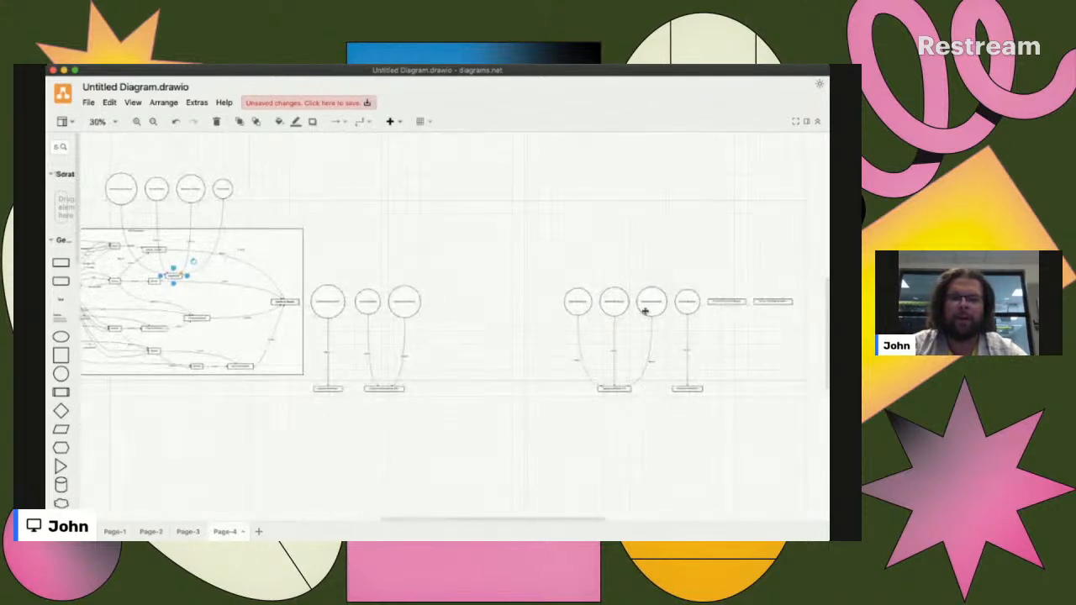
scroll(637, 300, "up", 10)
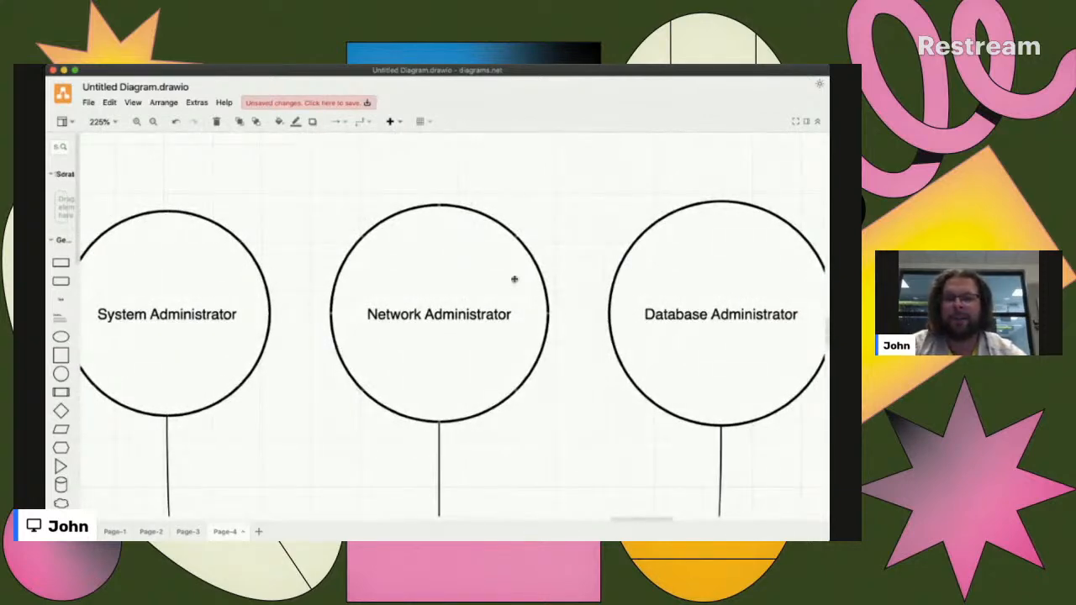
scroll(685, 333, "right", 1)
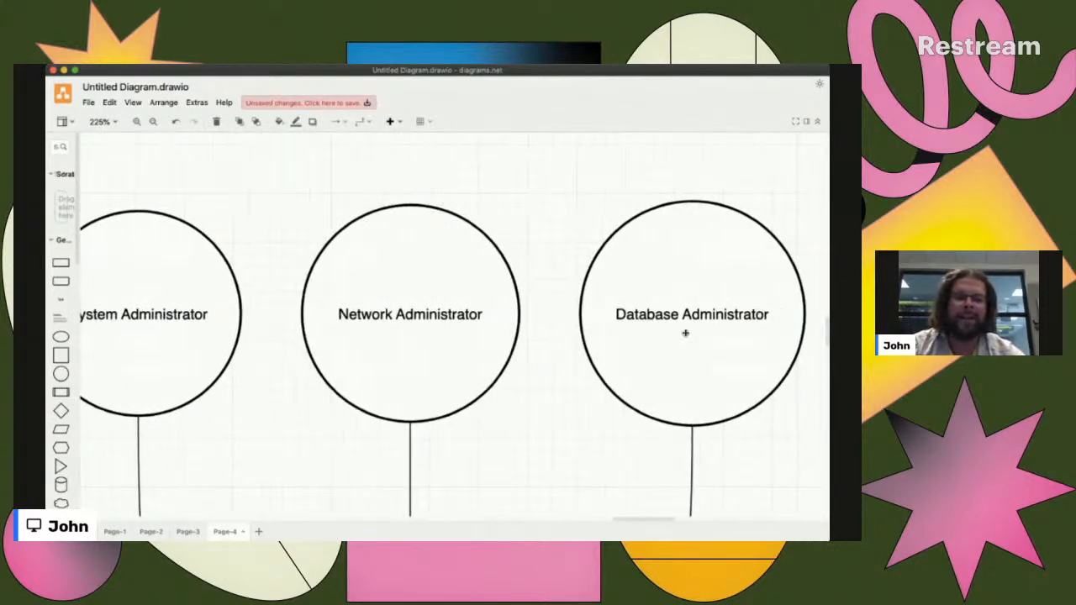
scroll(685, 333, "left", 2)
scroll(685, 334, "right", 1)
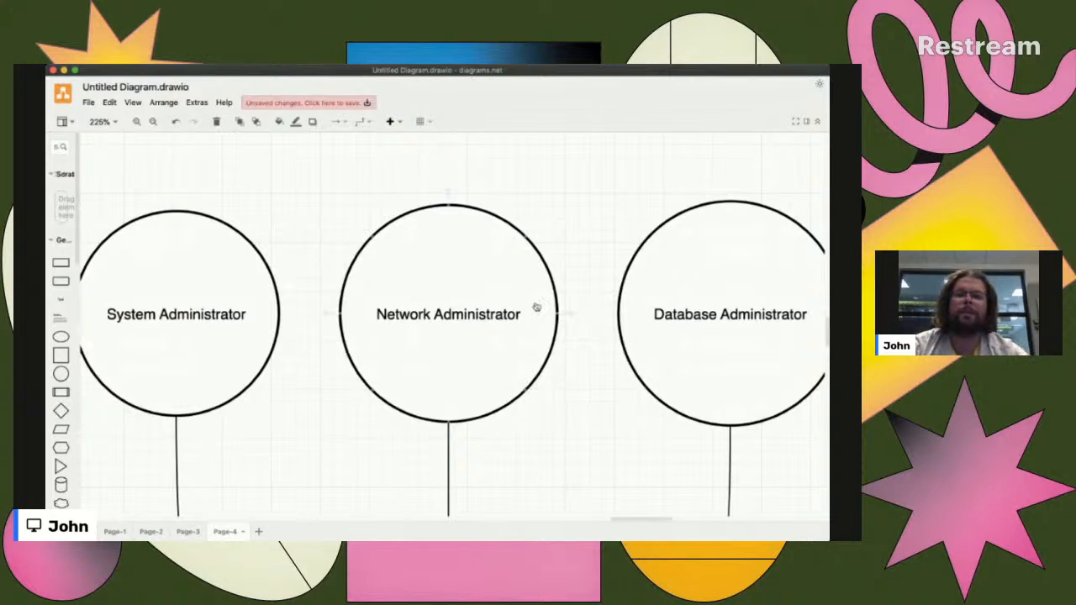
key("super+Tab")
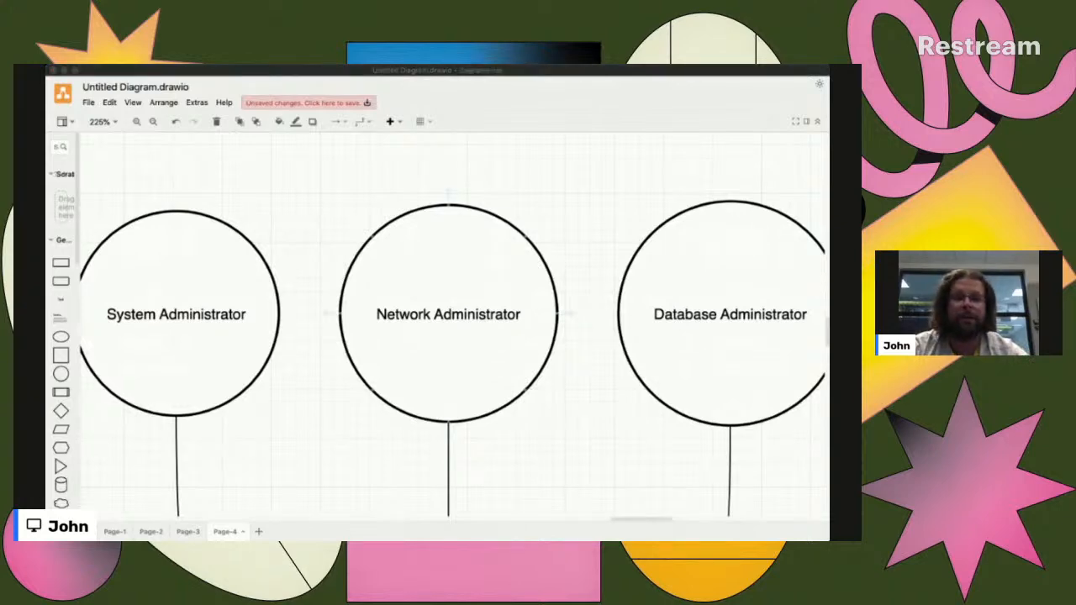
key("super+Tab")
scroll(542, 354, "down", 3)
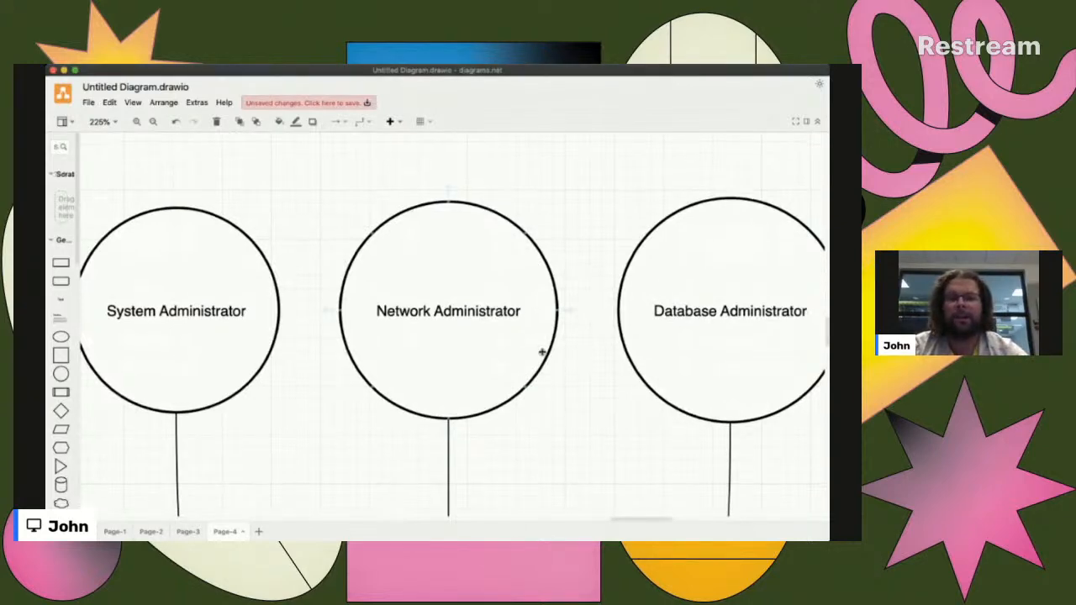
scroll(543, 354, "down", 5)
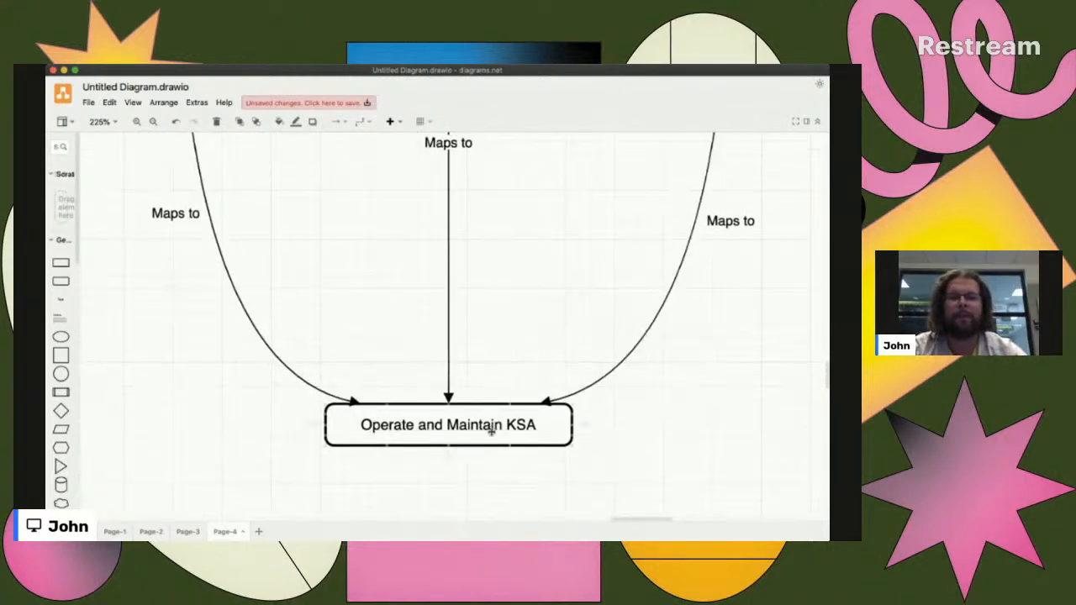
- Move the three administrator circles together with Operate and Maintain KSA, placing that box just above the Operate and Maintain box
scroll(491, 429, "down", 6)
left_click_drag(336, 182, 614, 473)
left_click_drag(407, 243, 232, 146)
left_click(452, 254)
scroll(451, 255, "up", 2)
scroll(451, 255, "left", 1)
scroll(452, 255, "left", 5)
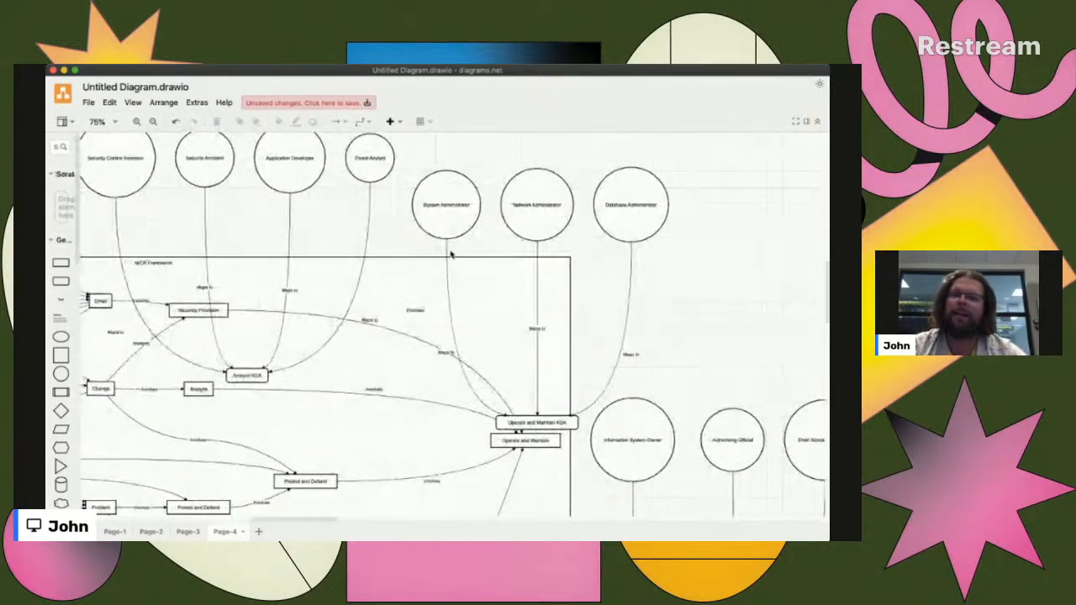
- Move the Information System Owner circle down, closer to its Securely Provision KSA box
scroll(443, 255, "left", 4)
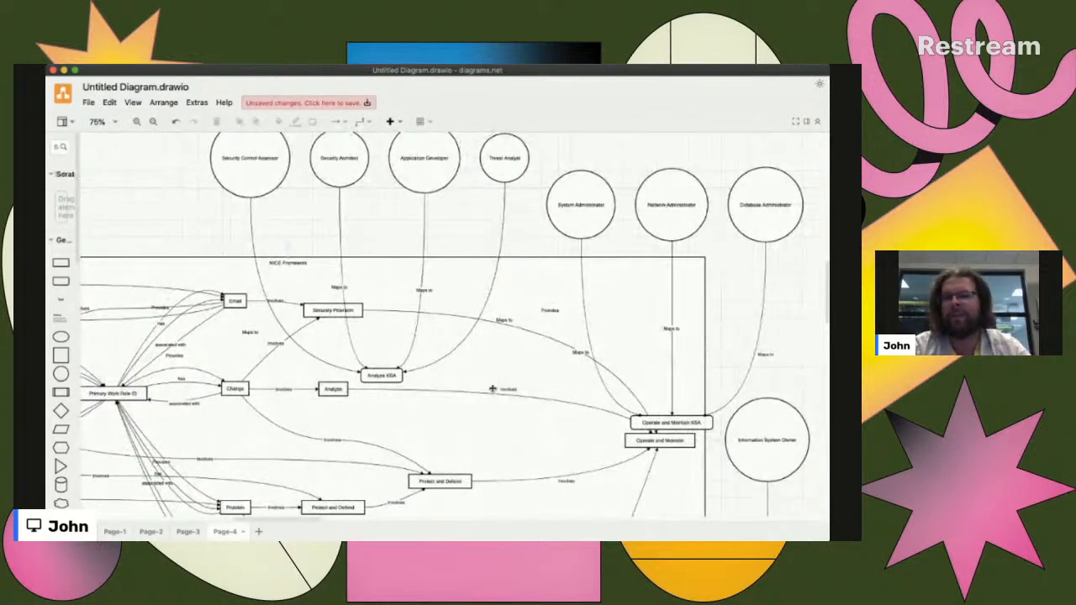
scroll(689, 407, "down", 4)
scroll(689, 407, "right", 5)
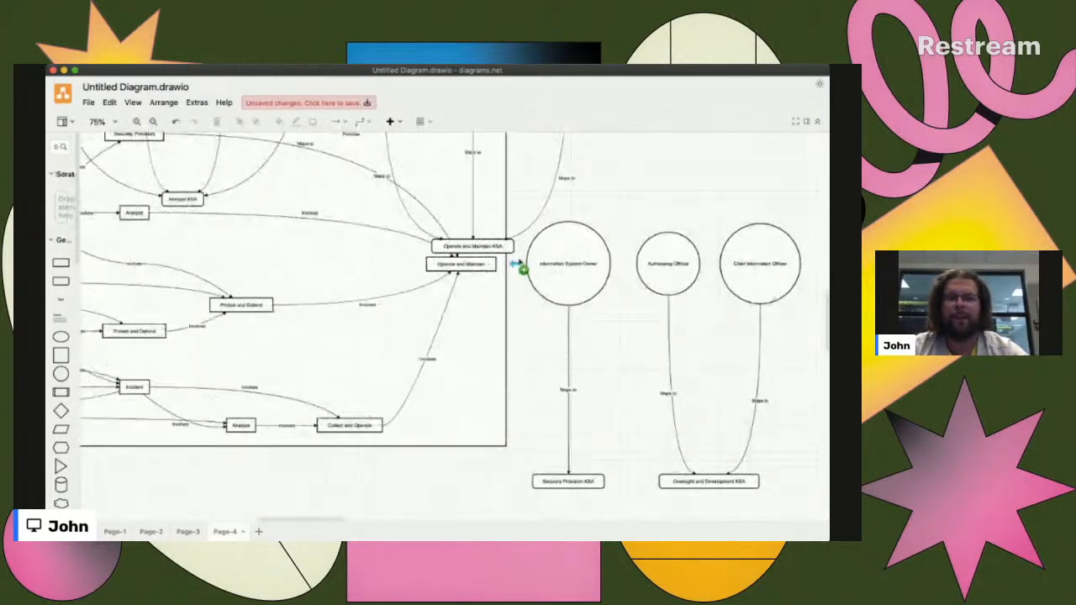
left_click_drag(631, 216, 532, 496)
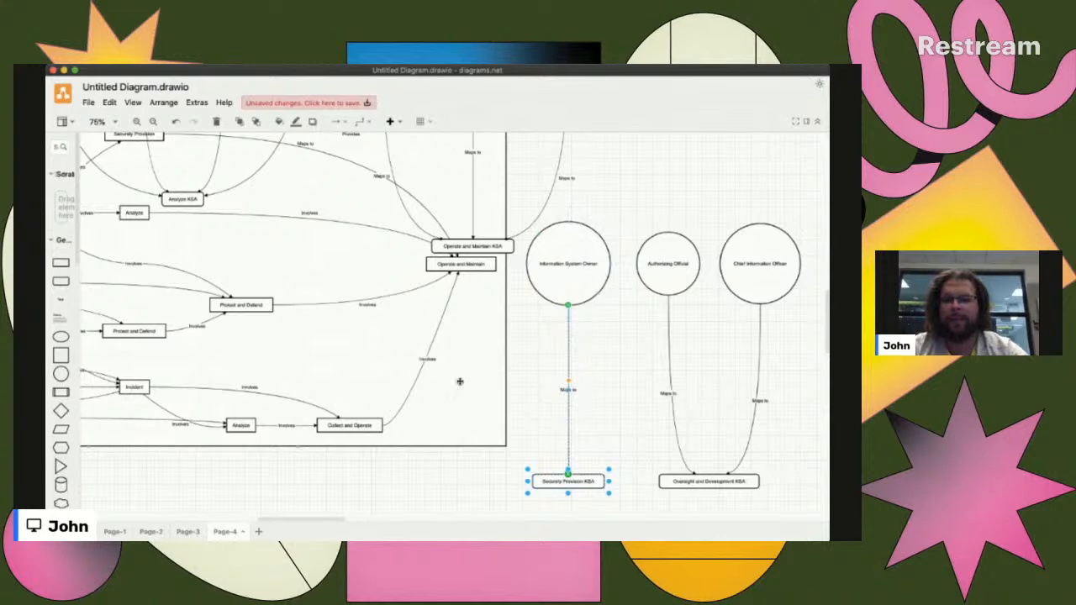
scroll(461, 378, "left", 5)
scroll(461, 378, "up", 3)
left_click_drag(673, 367, 667, 471)
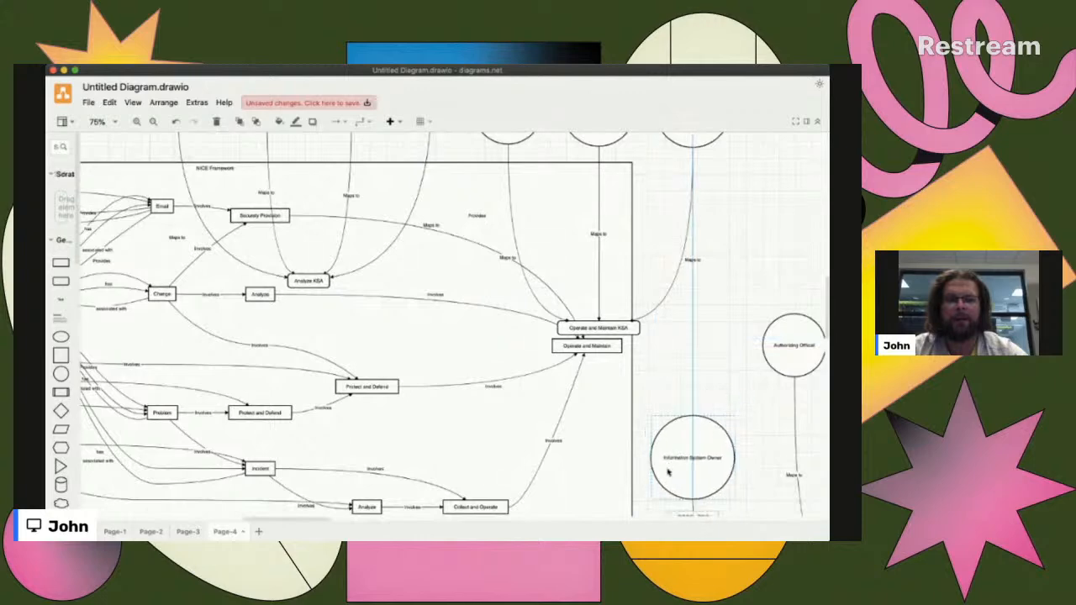
- Move the Information System Owner circle and Securely Provision KSA box together above the NICE Framework frame, to the left of Security Control Assessor
scroll(667, 470, "down", 5)
left_click_drag(745, 427, 631, 207)
left_click_drag(692, 278, 110, 233)
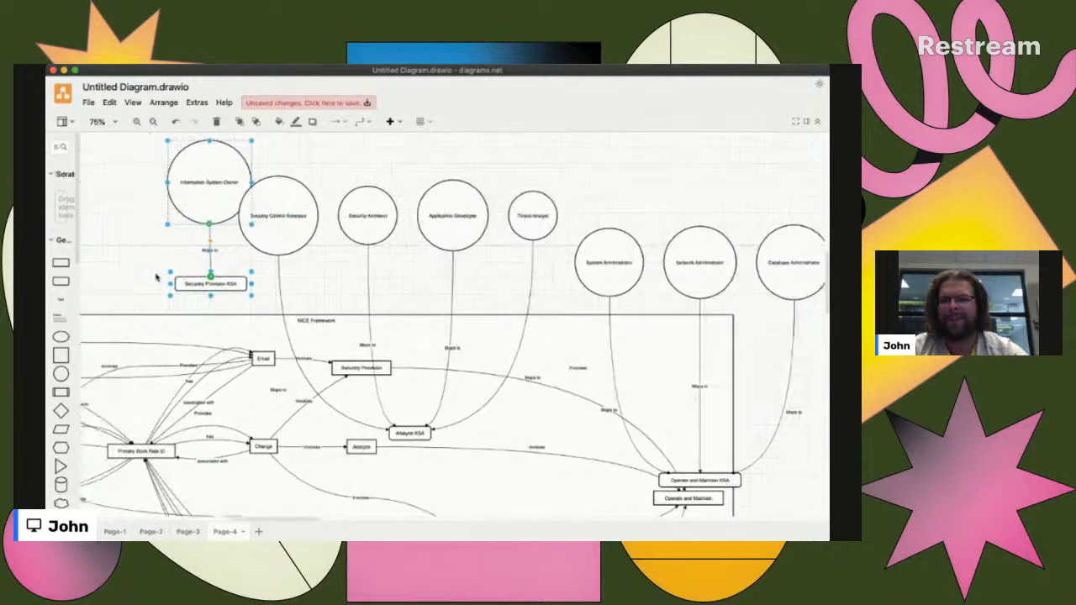
left_click_drag(195, 196, 155, 196)
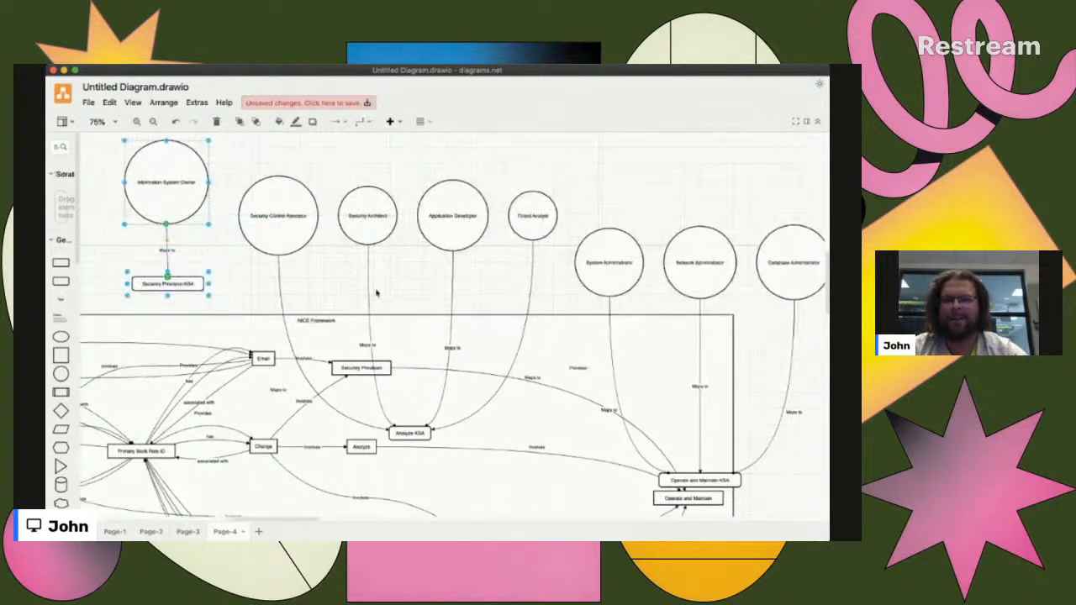
- Move the Securely Provision KSA box directly above the Securely Provision box, and shift the Information System Owner circle down and to the left
left_click_drag(159, 288, 364, 349)
left_click(242, 297)
left_click_drag(180, 193, 127, 245)
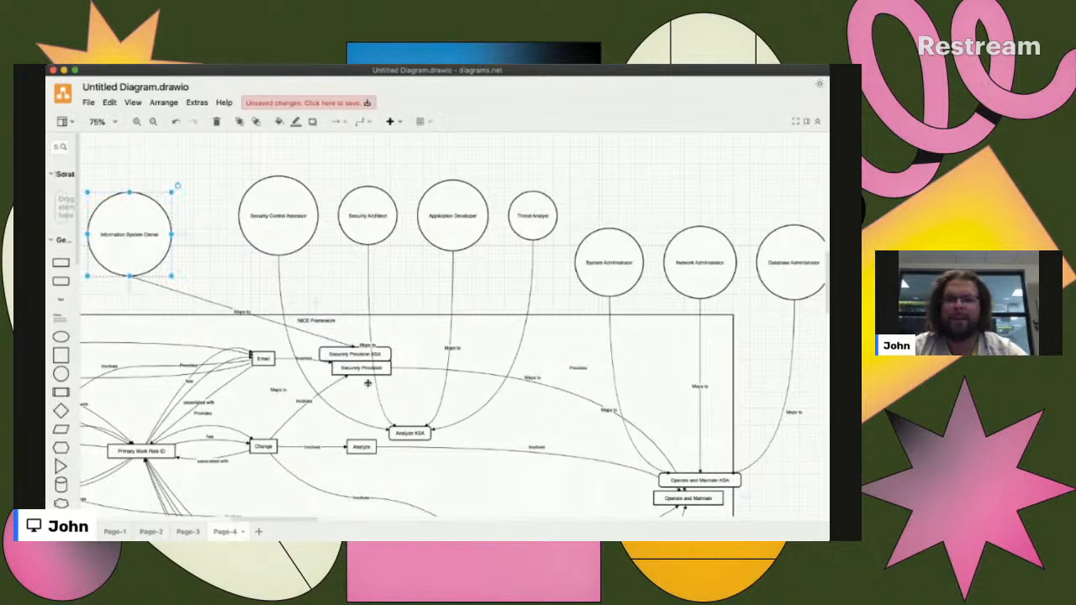
- Move the Authorizing Official and Chief Information Officer circles with their Oversight and Development KSA box to the NICE Framework frame's right edge, below Operate and Maintain
scroll(395, 369, "right", 2)
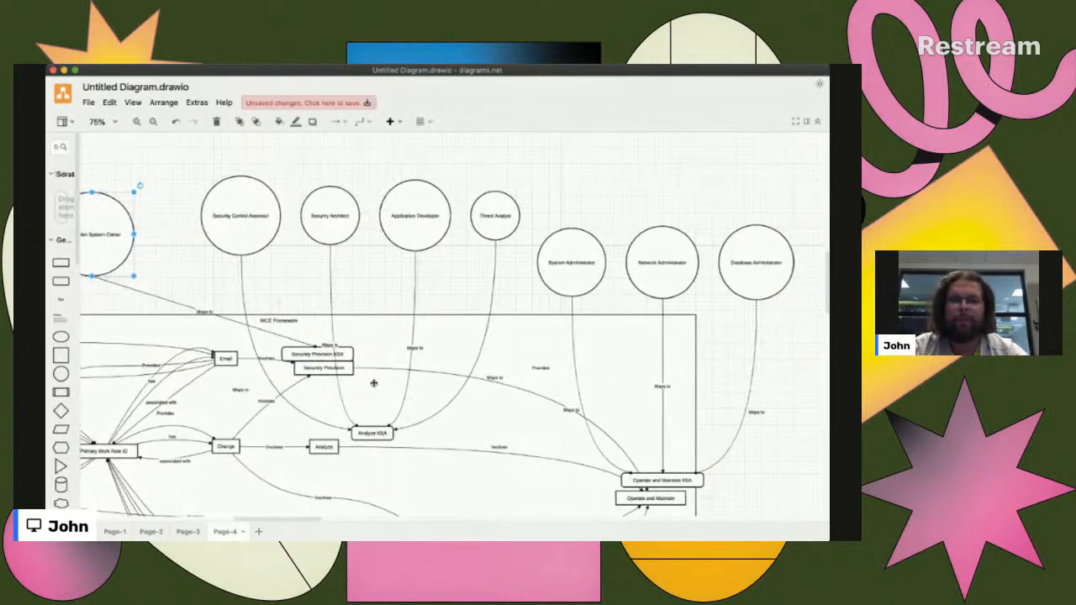
scroll(452, 383, "down", 3)
scroll(452, 384, "down", 12)
scroll(452, 383, "right", 15)
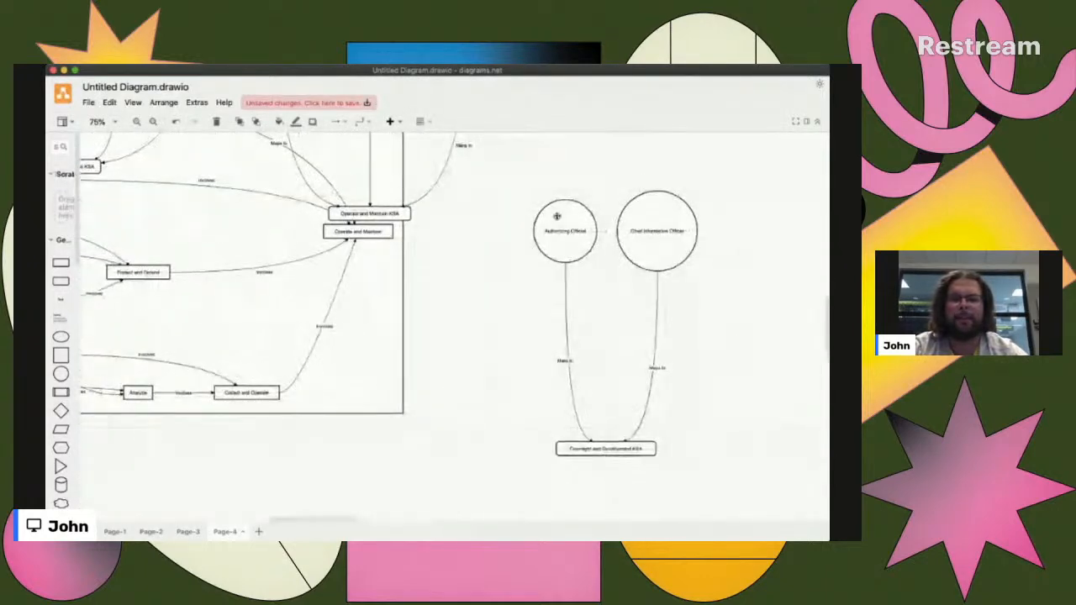
left_click_drag(507, 195, 748, 485)
left_click(676, 217, "shift")
left_click(730, 496)
double_click(506, 197)
left_click(507, 193)
left_click_drag(512, 198, 752, 506)
left_click_drag(677, 263, 478, 316)
left_click(542, 395)
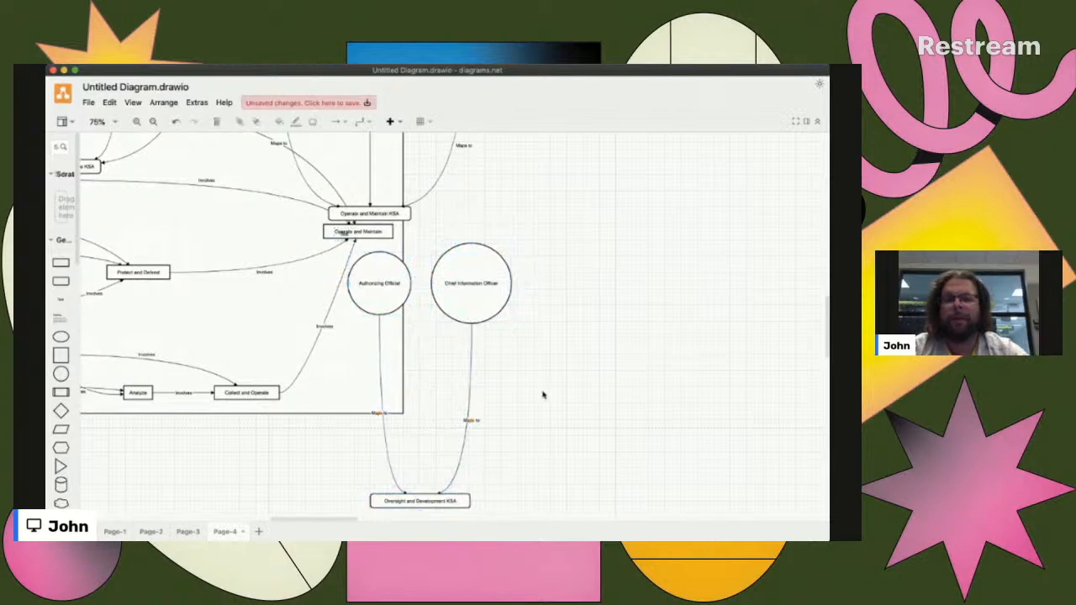
- Move the Oversight and Development KSA box into the NICE Framework frame, just below the Protect and Defend box beside Problem
left_click_drag(433, 501, 281, 234)
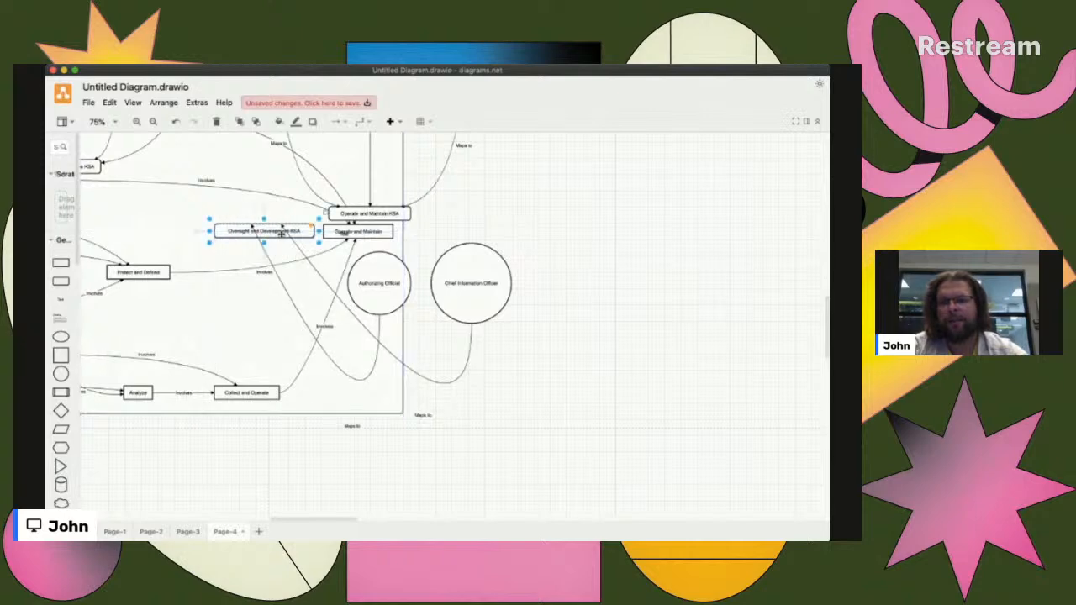
scroll(281, 235, "left", 6)
scroll(282, 234, "up", 2)
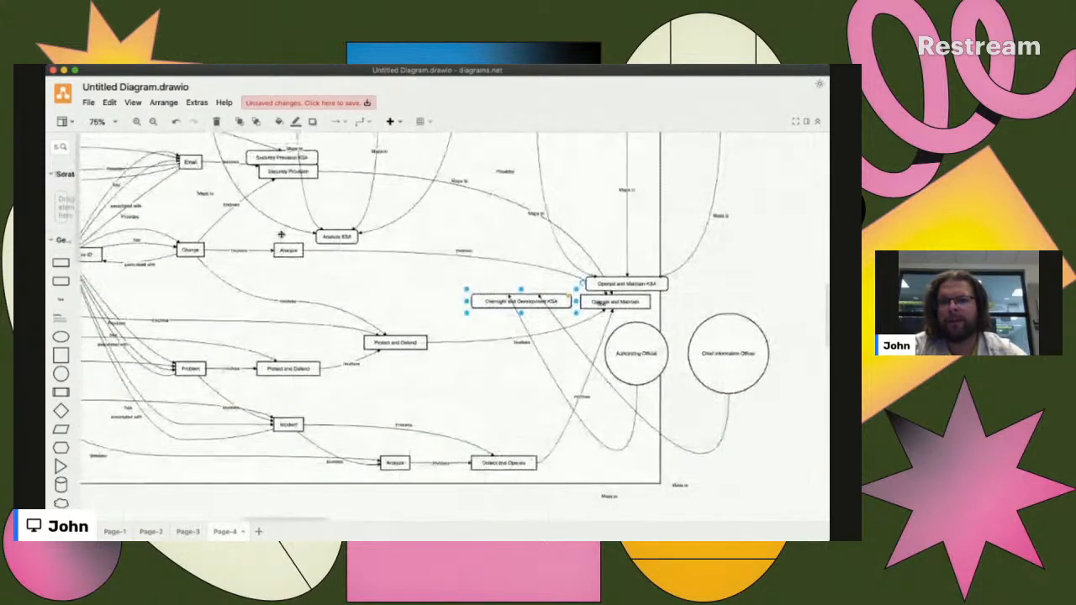
scroll(281, 234, "down", 2)
scroll(281, 235, "left", 2)
left_click_drag(560, 245, 327, 337)
left_click(389, 341)
left_click(424, 323)
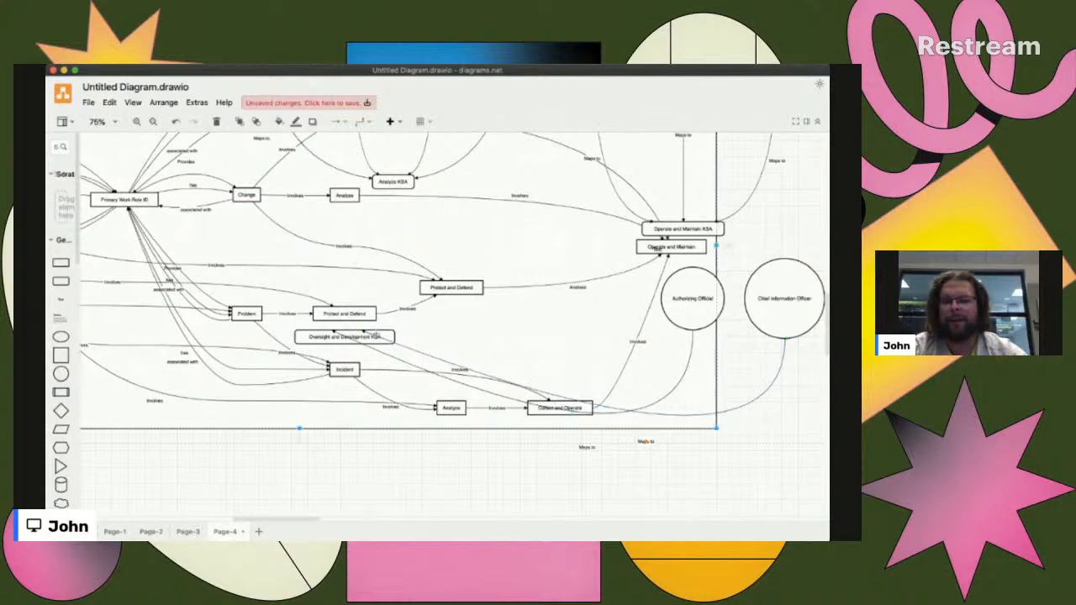
- Shift the NICE Framework frame and its contained boxes to the right, keeping Oversight and Development KSA beneath Protect and Defend
left_click_drag(381, 330, 459, 326)
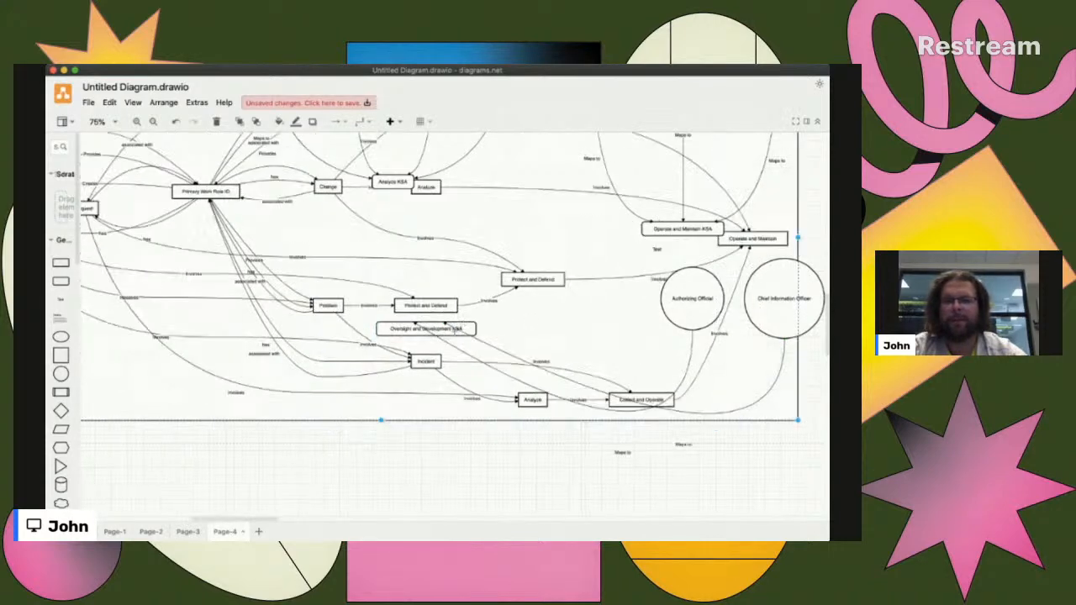
left_click(607, 458)
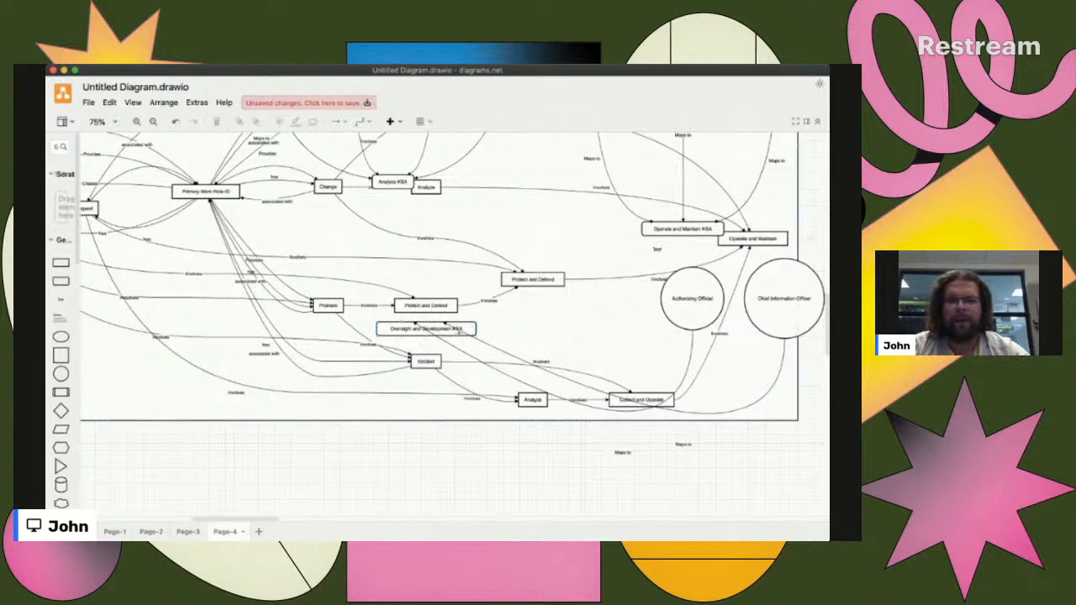
left_click_drag(465, 323, 477, 334)
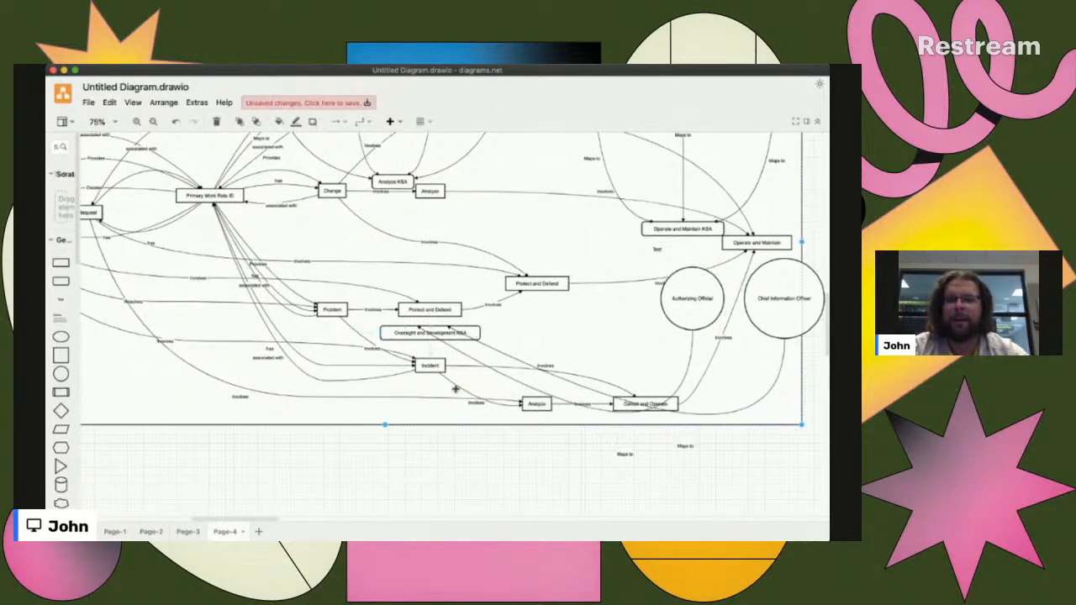
scroll(456, 384, "up", 5)
scroll(455, 388, "down", 5)
left_click(429, 358)
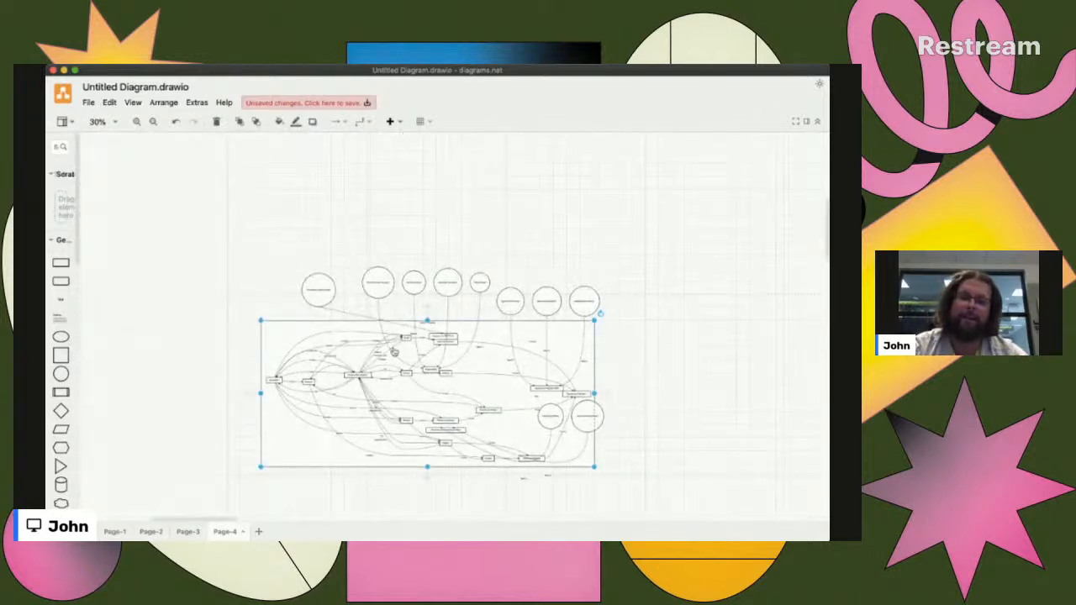
key("super+Tab")
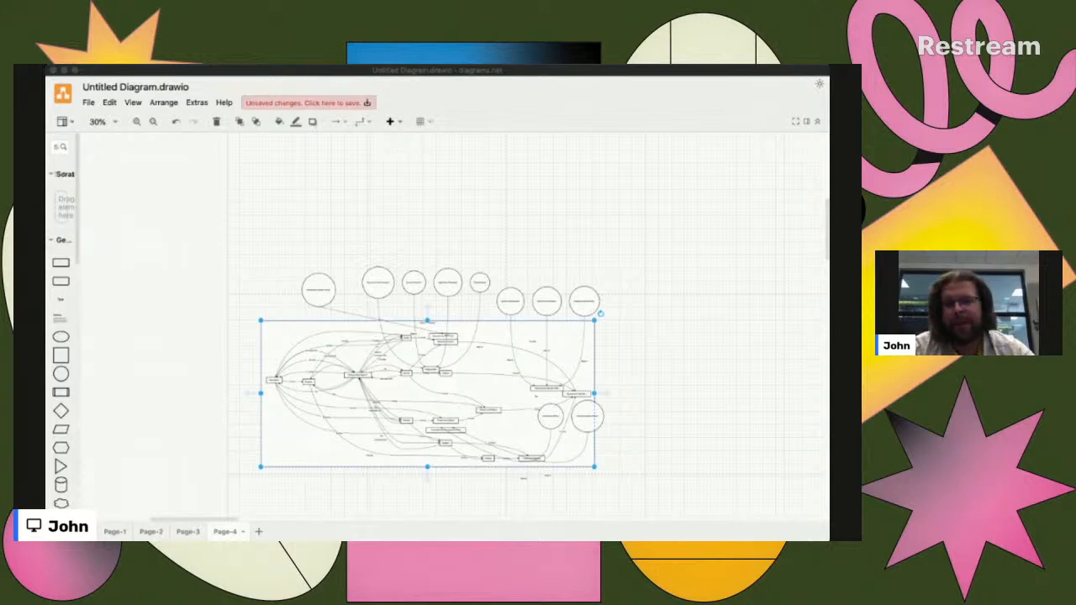
key("super+Tab")
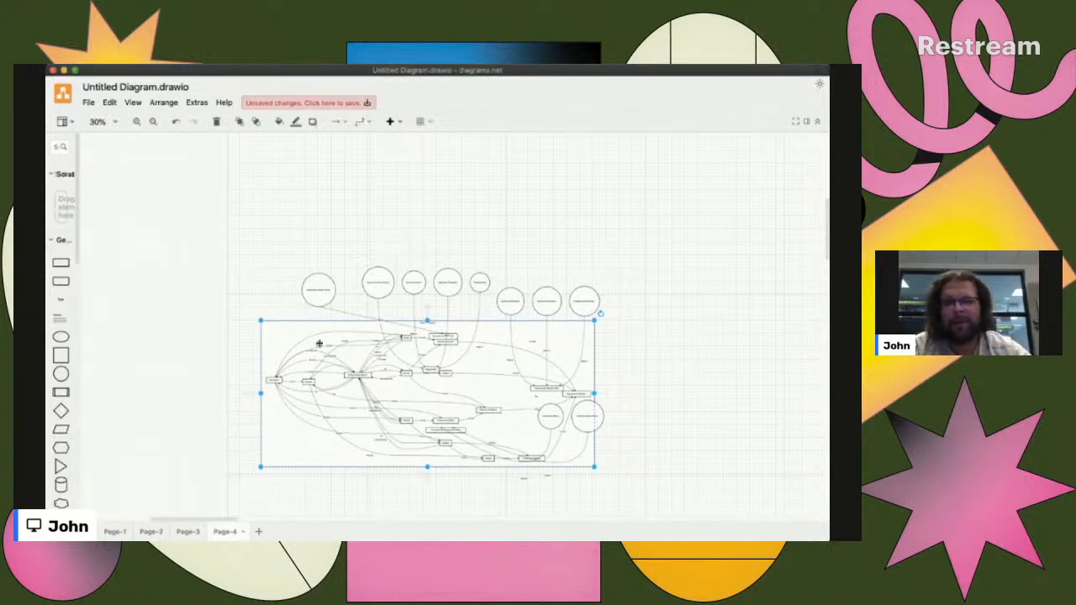
- Review the Page-1 diagram and its "has" links from Primary Work Role ID to Description, Email, Problem, Change, Request and Incident
left_click(114, 532)
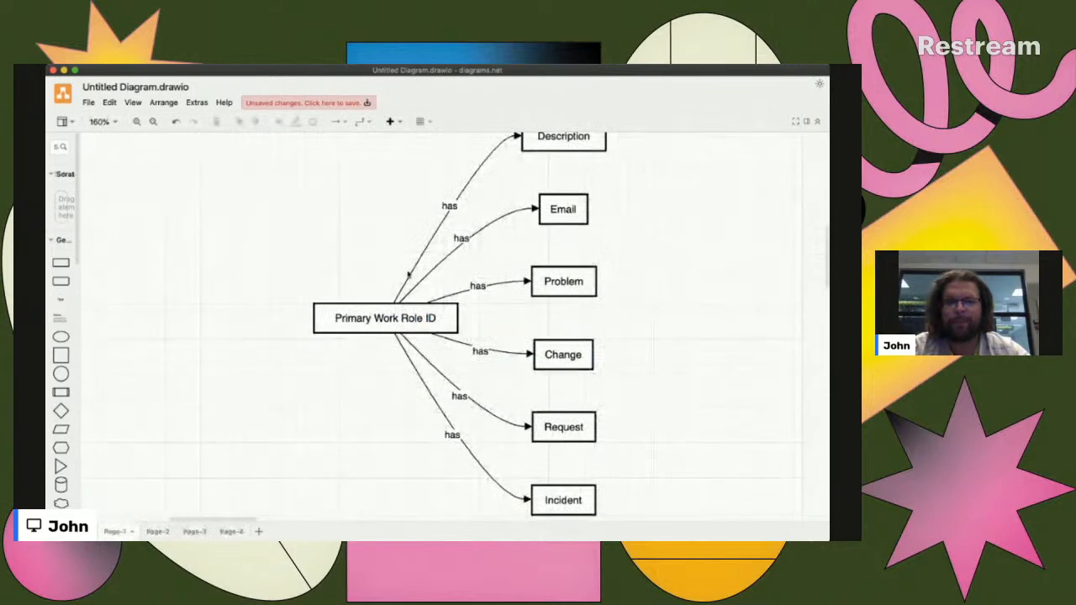
scroll(363, 302, "up", 6)
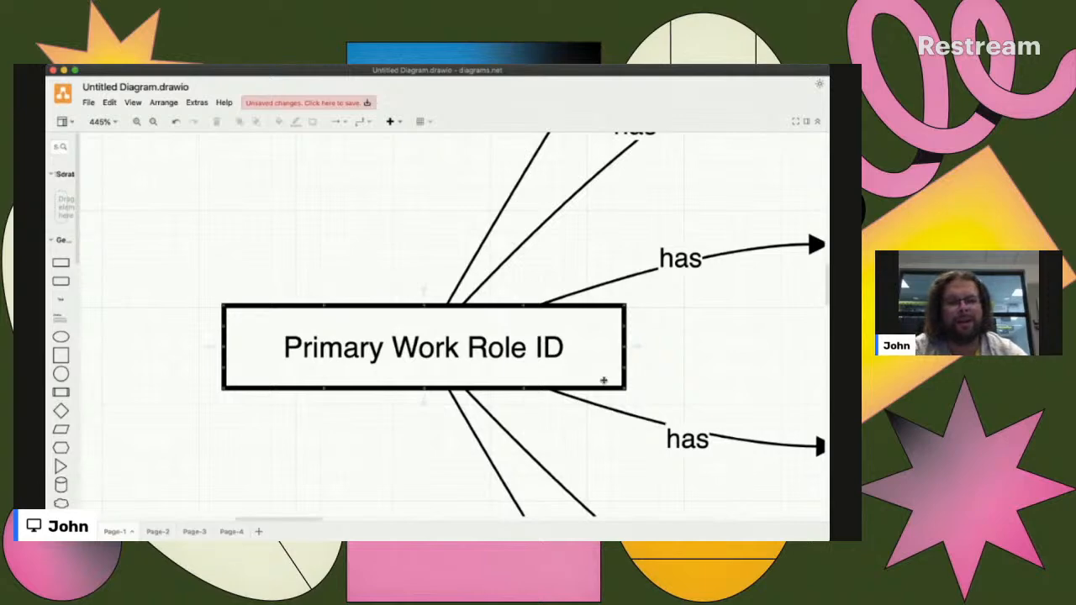
scroll(602, 378, "right", 5)
scroll(402, 389, "down", 4)
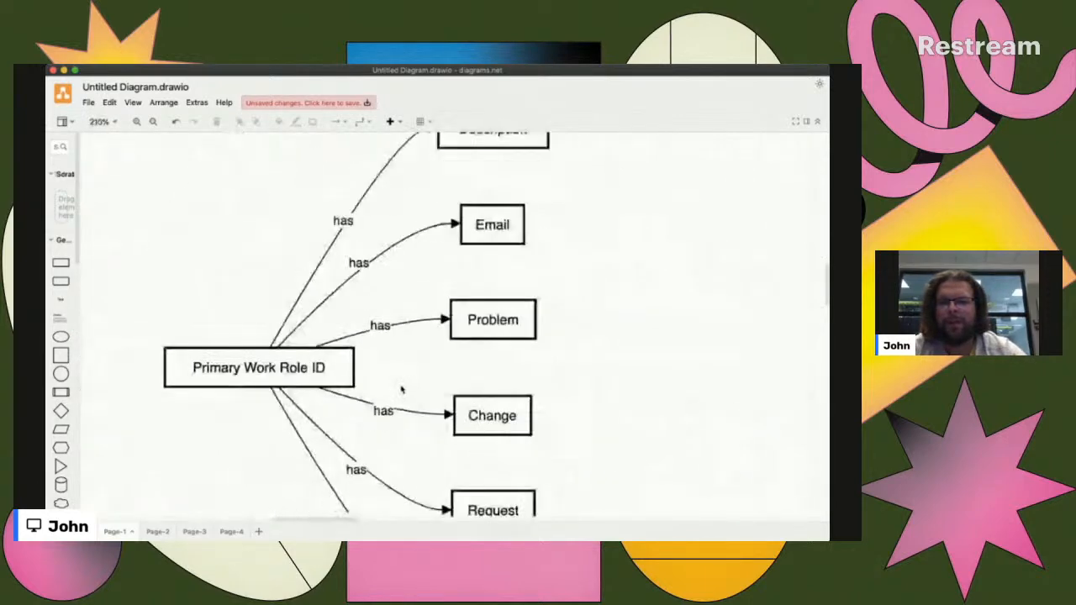
scroll(507, 224, "up", 2)
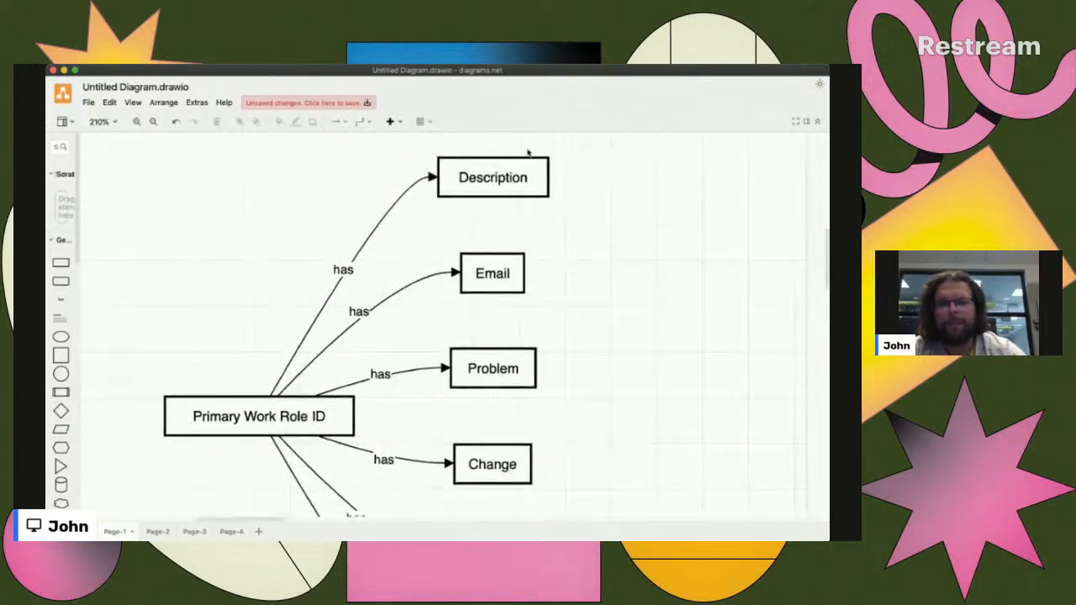
scroll(530, 286, "down", 3)
scroll(527, 295, "down", 2)
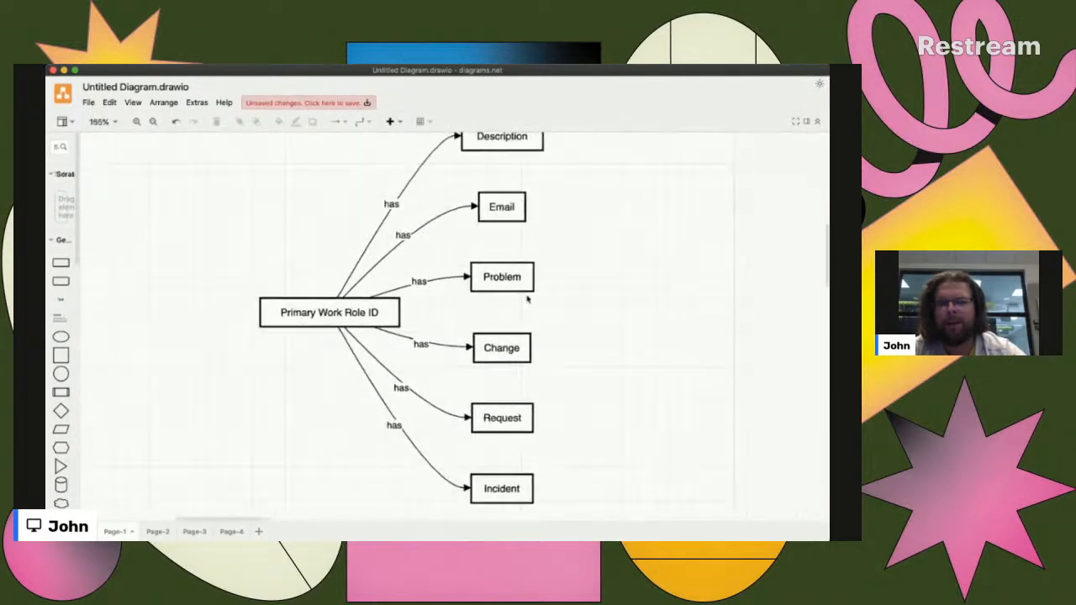
scroll(527, 294, "up", 1)
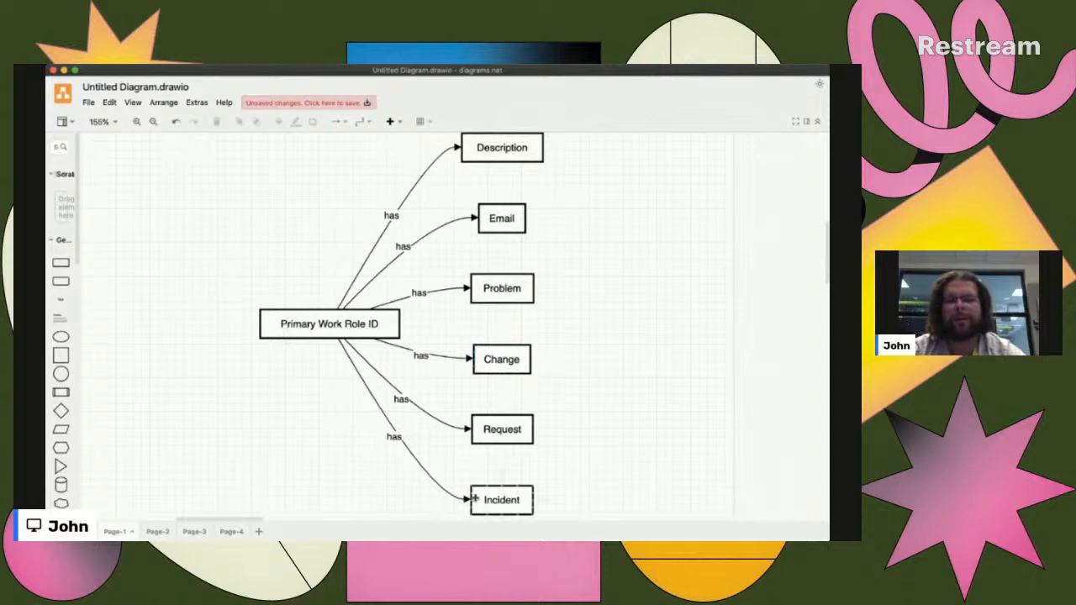
- Review the two-way "has" and "associated with" links on Page-2, followed by the ticket mapping diagram on Page-3
left_click(156, 531)
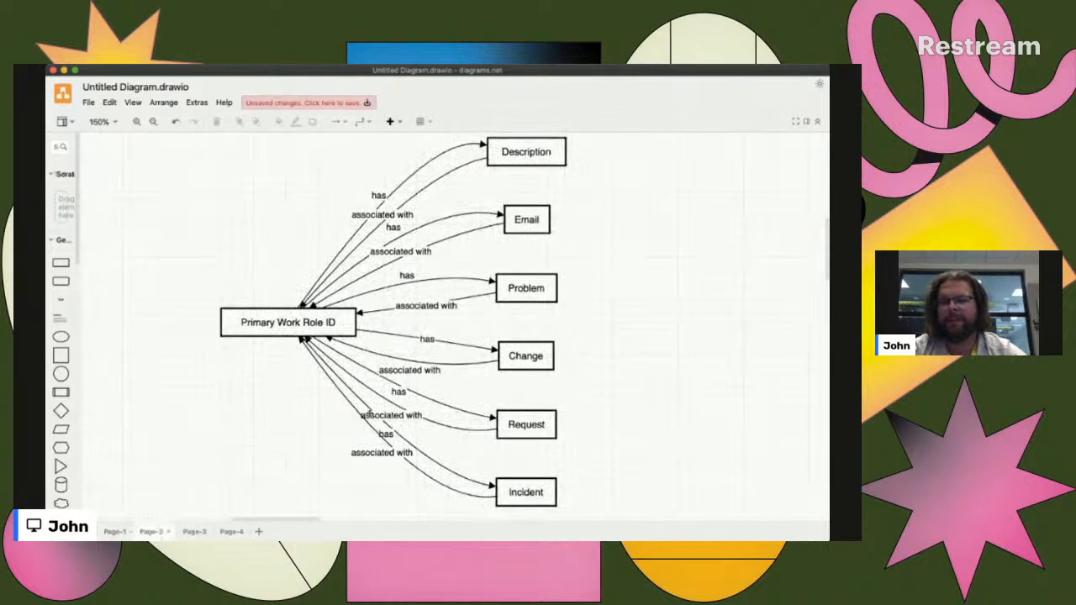
scroll(395, 391, "down", 4)
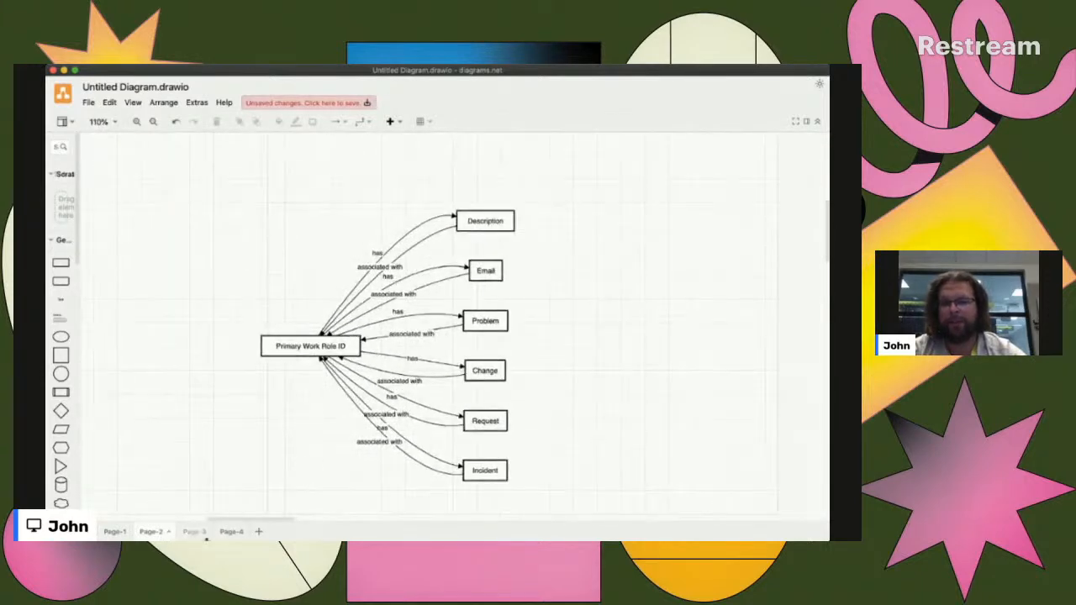
left_click(195, 532)
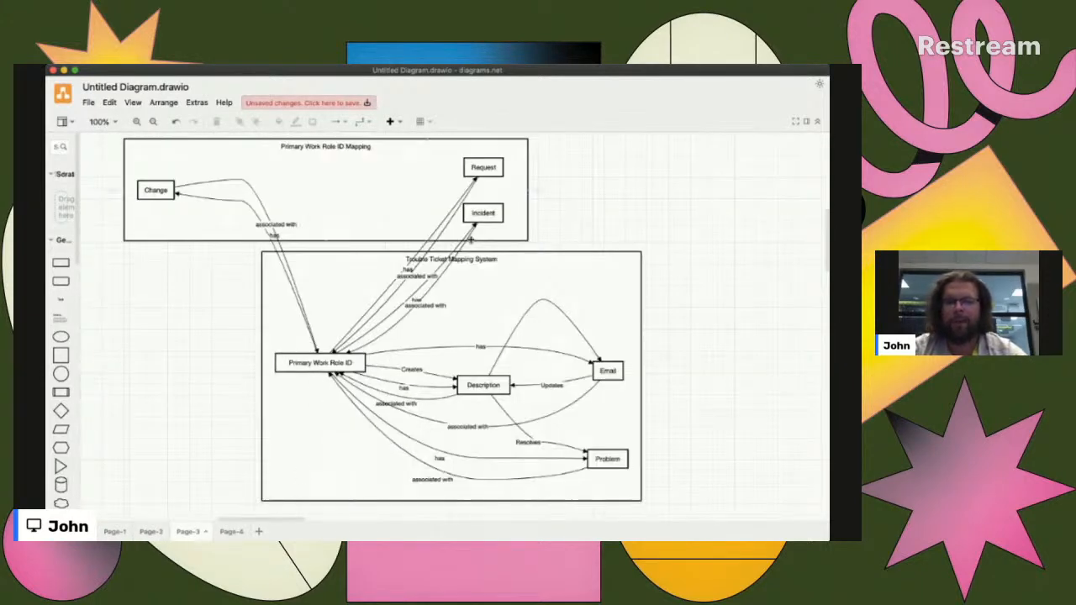
- Return to Page-4 and examine the Primary Work Role ID box and the Security Control Assessor circle up close
left_click(228, 531)
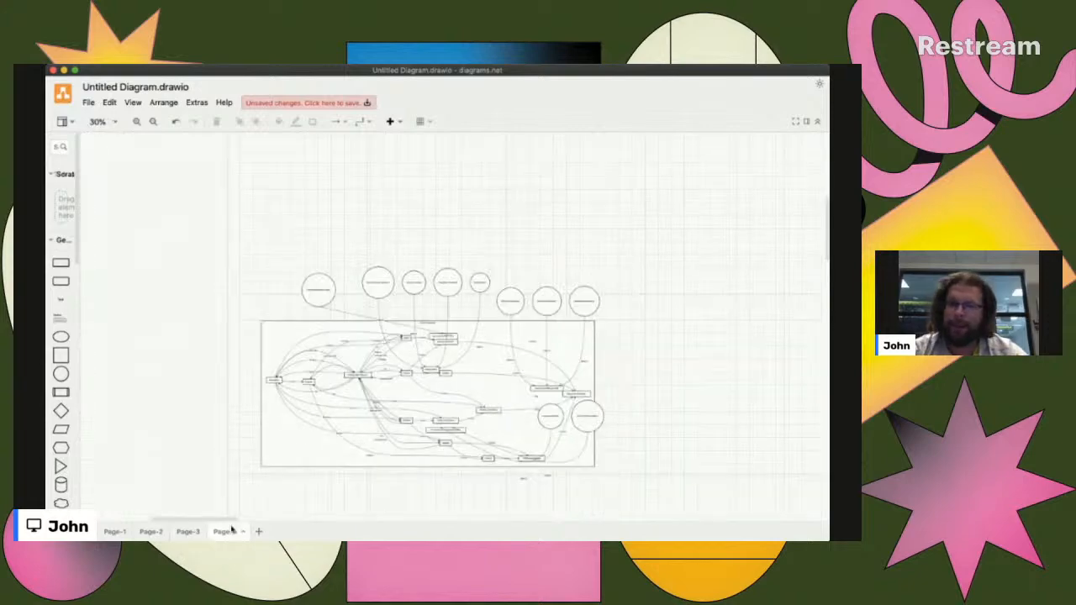
scroll(359, 380, "up", 10)
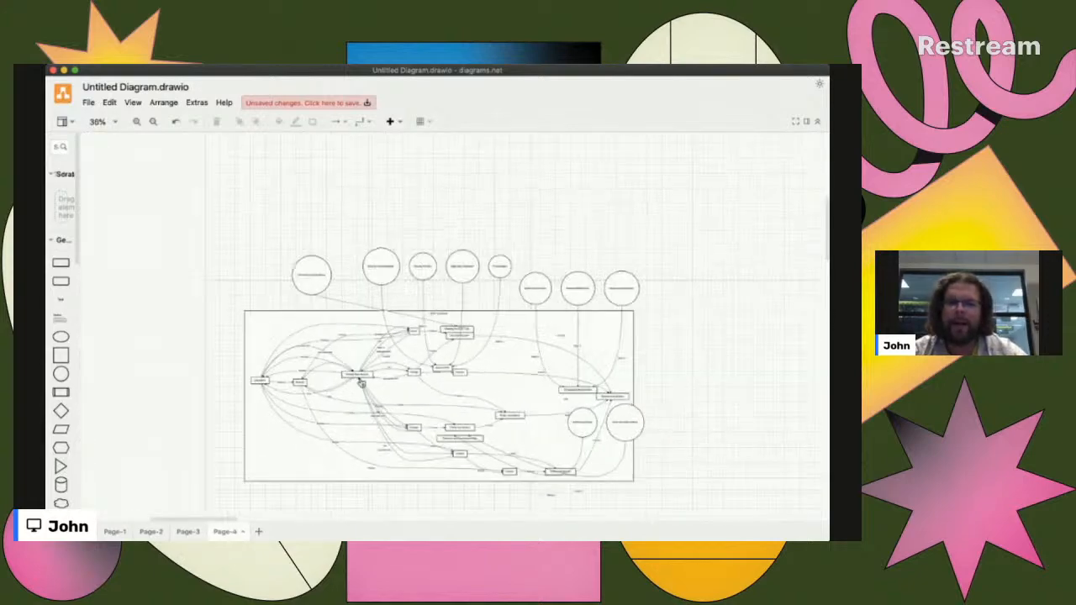
scroll(359, 379, "up", 8)
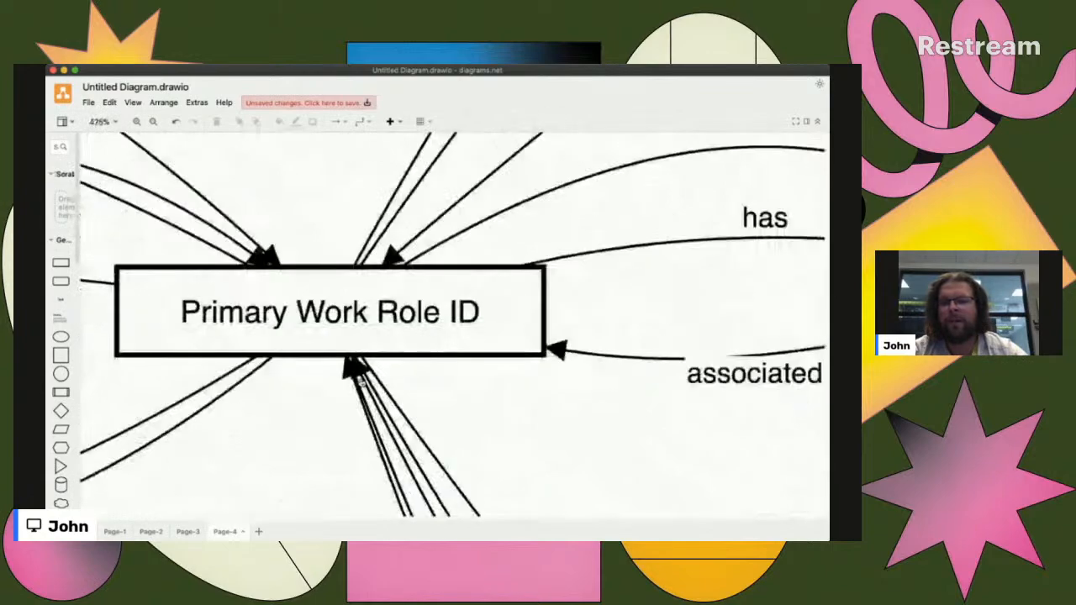
scroll(359, 377, "down", 5)
scroll(360, 377, "up", 5)
scroll(406, 425, "up", 5)
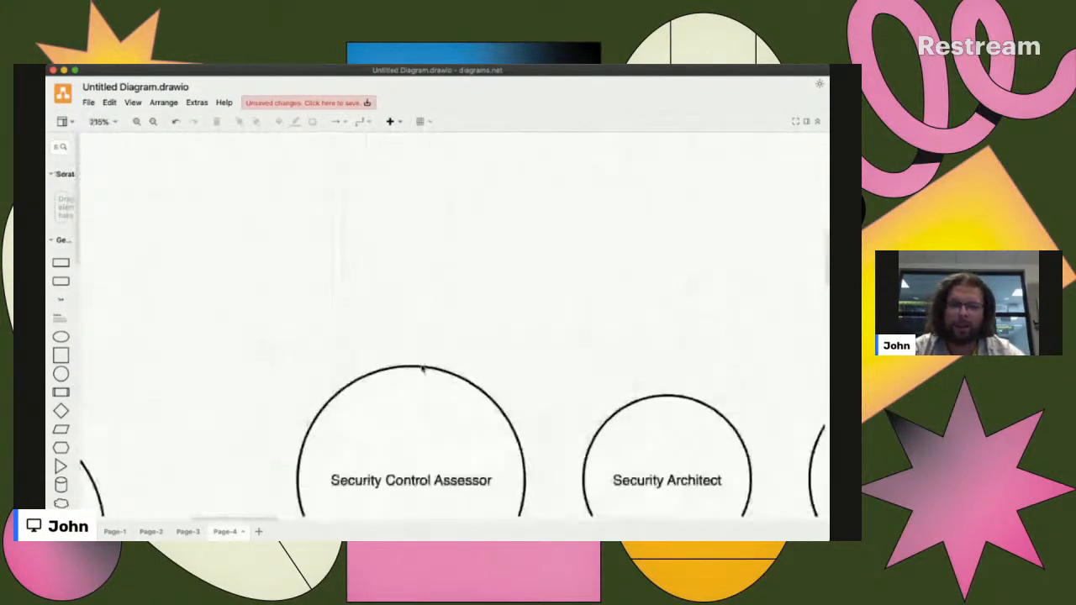
scroll(411, 382, "down", 10)
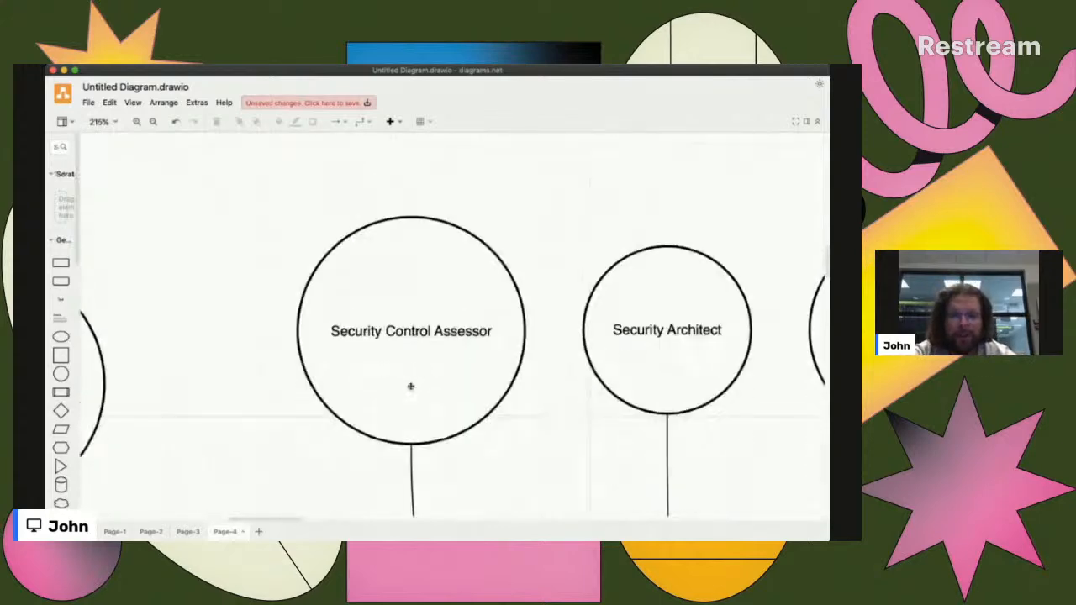
- Examine how the role circles above the NICE Framework frame map to the Securely Provision, Analyze, and Operate and Maintain KSA boxes
scroll(411, 385, "down", 8)
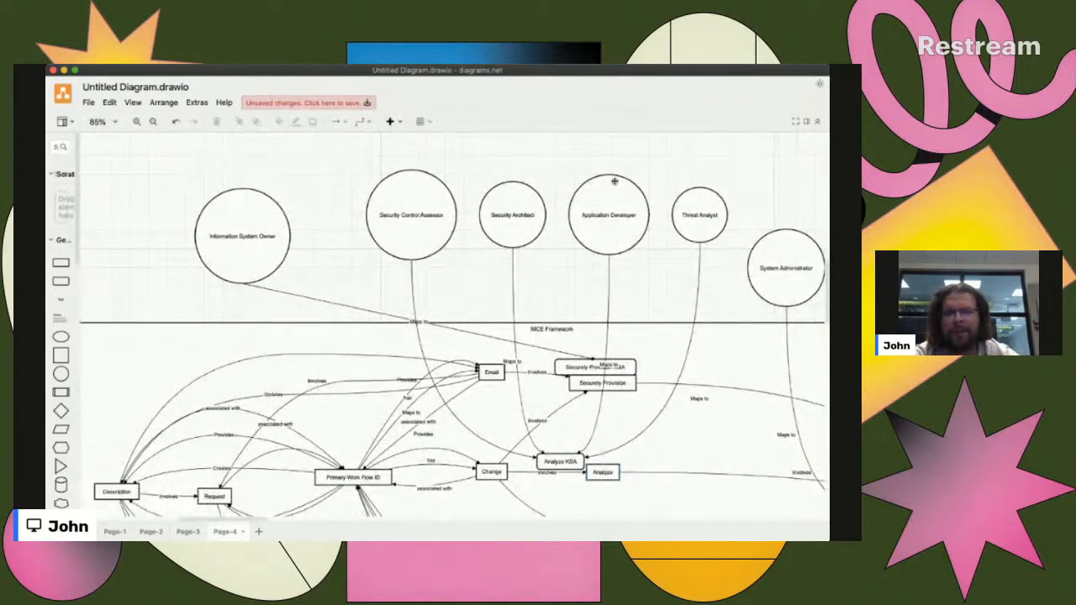
scroll(509, 244, "right", 5)
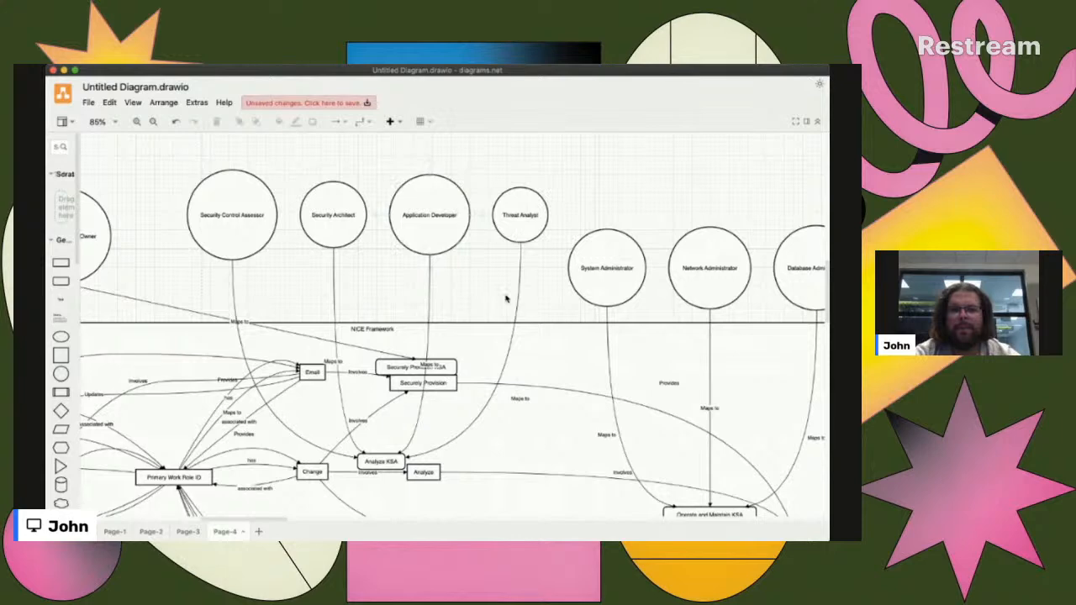
scroll(351, 275, "left", 5)
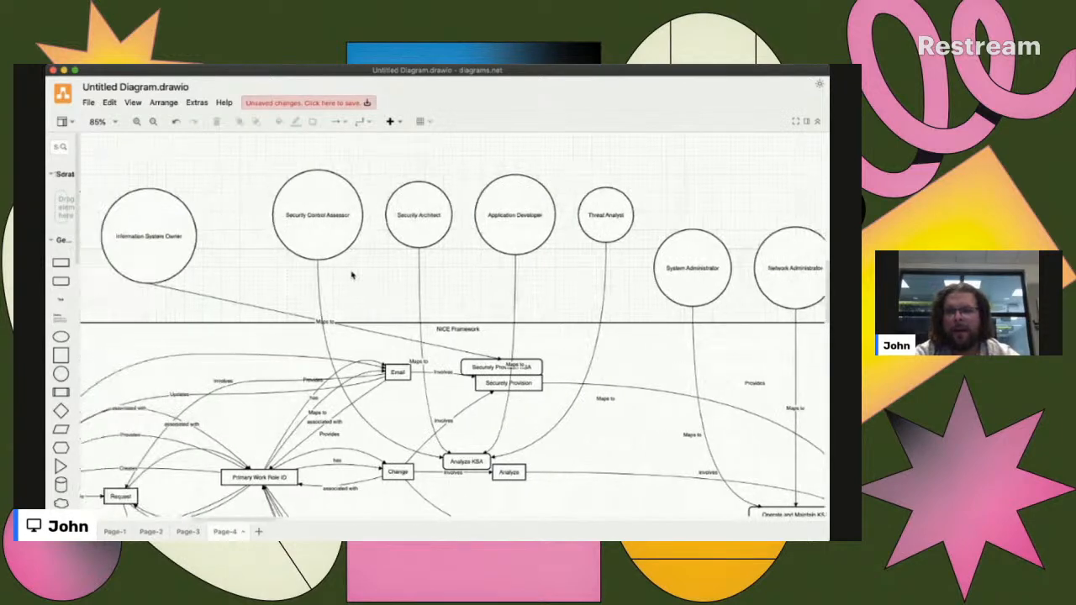
scroll(351, 276, "right", 10)
scroll(490, 360, "down", 3)
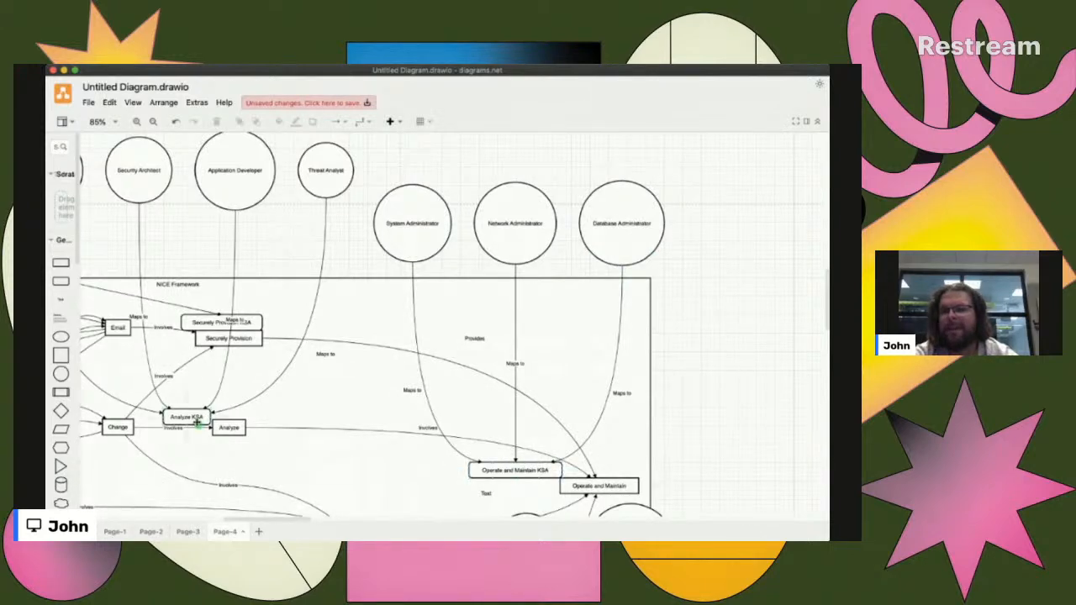
scroll(373, 419, "left", 2)
scroll(373, 420, "left", 4)
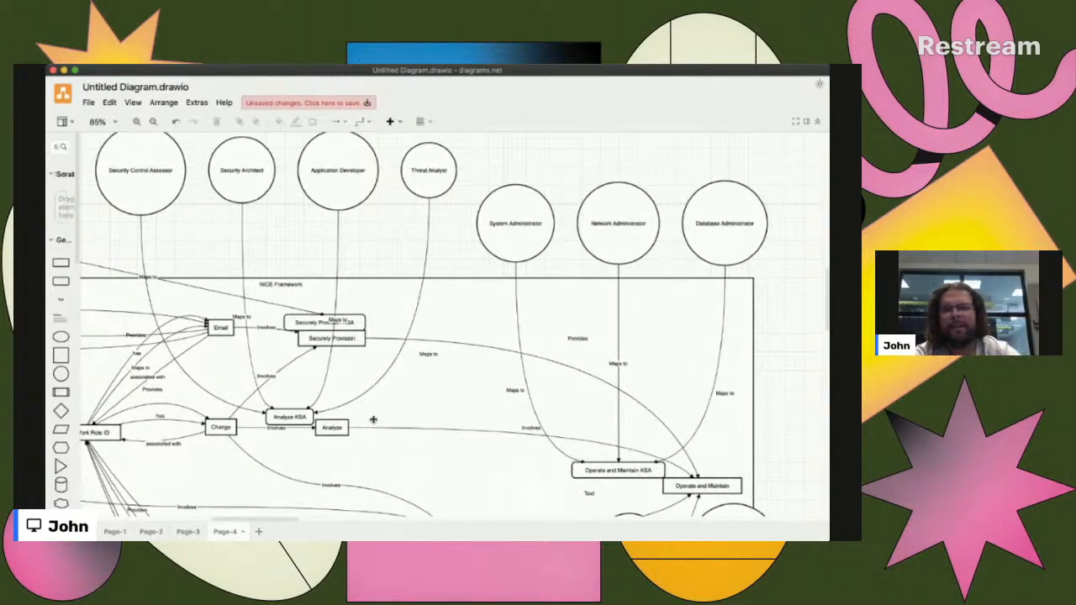
scroll(374, 420, "up", 2)
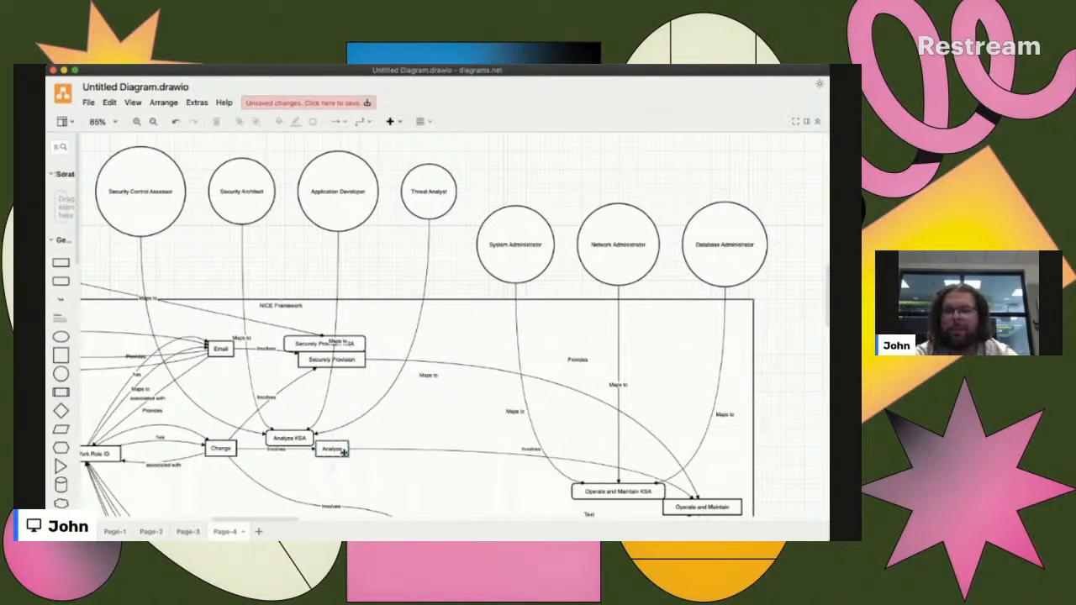
- Examine the links from Description, Request and Primary Work Role ID to the ticket and category boxes within the NICE Framework frame
scroll(339, 453, "left", 4)
scroll(338, 453, "left", 2)
scroll(339, 453, "down", 2)
scroll(338, 453, "left", 2)
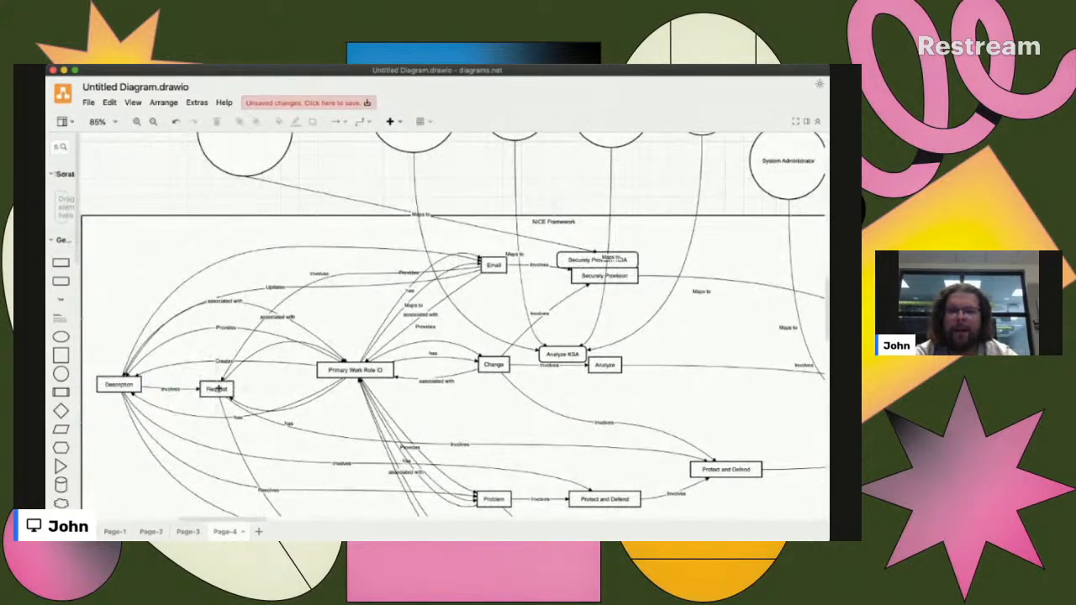
scroll(228, 383, "down", 3)
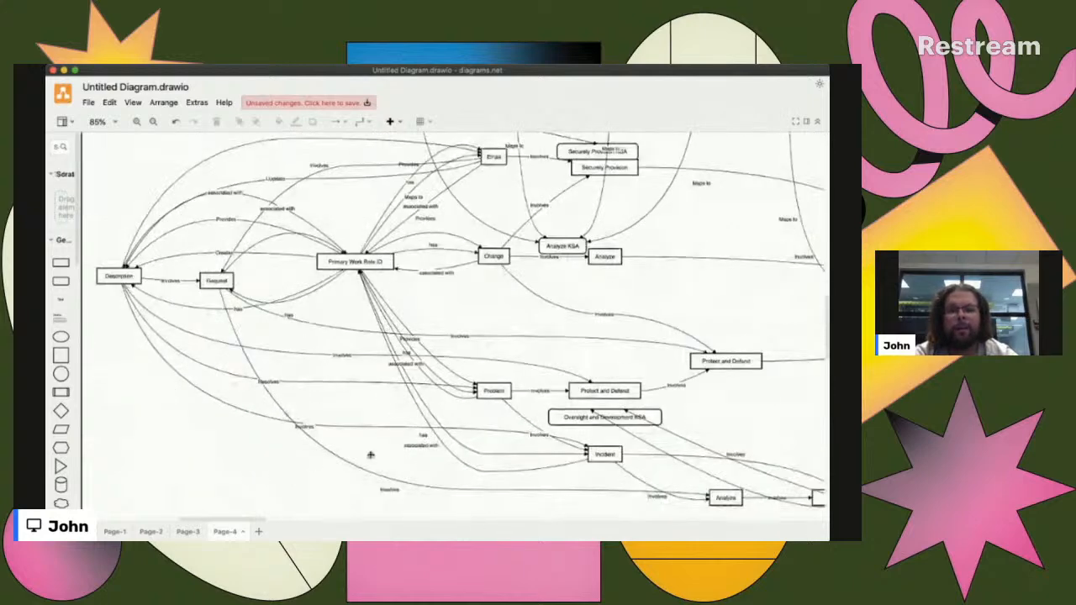
- Examine how the Change, Problem and Incident tickets lead through the Protect and Defend and Analyze categories towards Operate and Maintain on Page-4
scroll(476, 451, "down", 1)
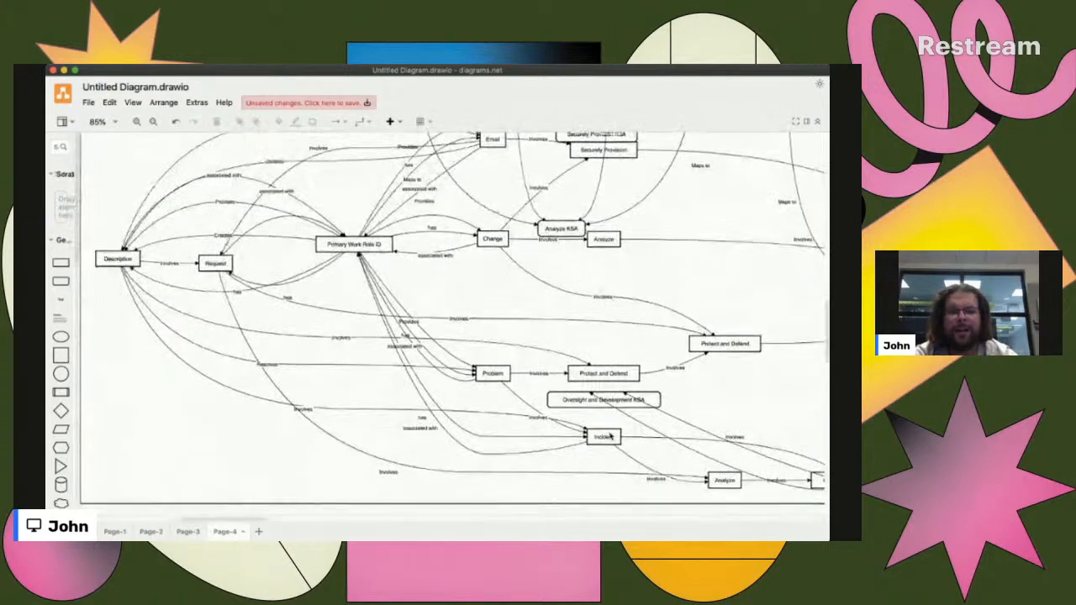
scroll(686, 483, "up", 2)
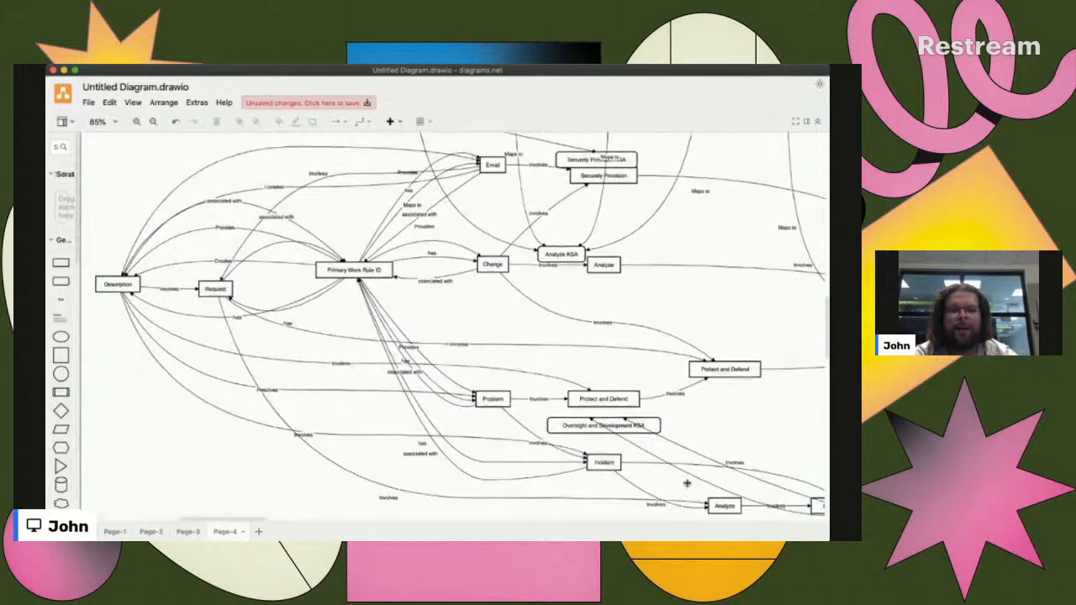
scroll(687, 482, "up", 1)
scroll(686, 485, "right", 2)
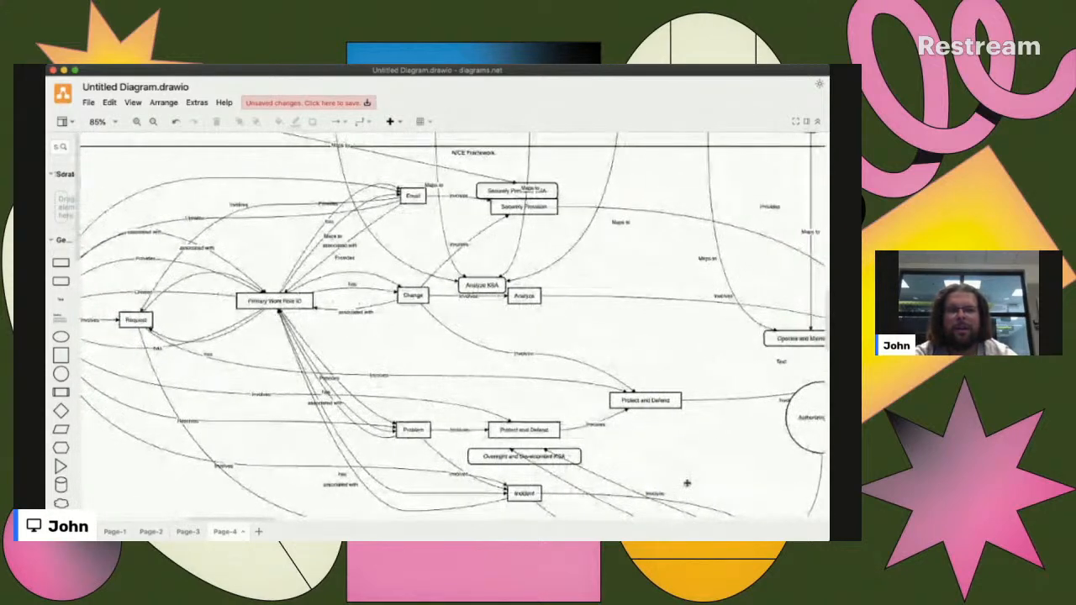
scroll(610, 442, "down", 4)
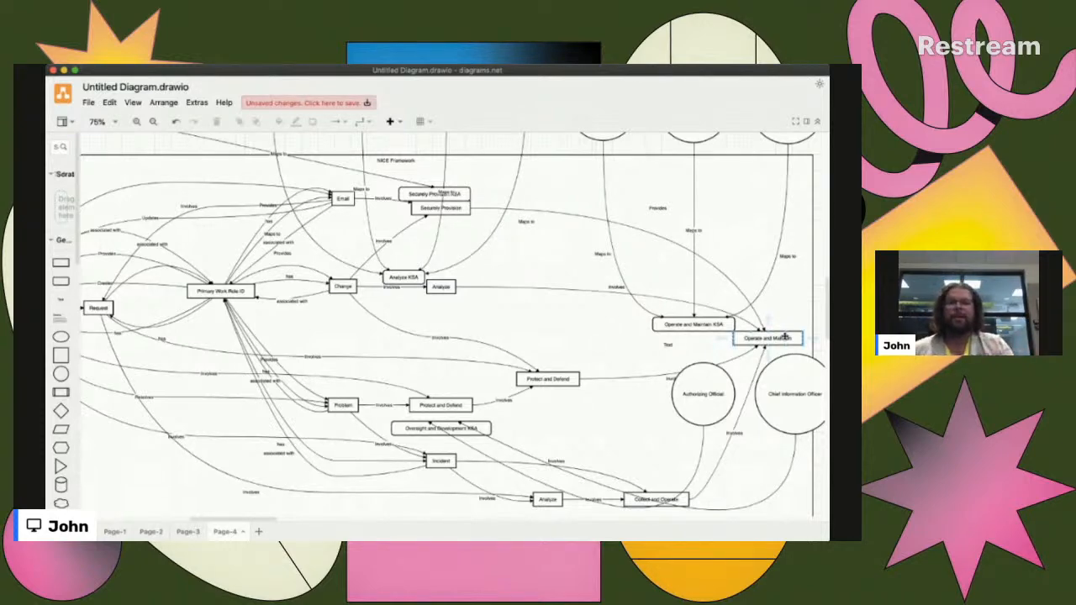
- Review the role circles from Information System Owner to Database Administrator and their links into the NICE Framework frame, and leave the diagram window
scroll(677, 333, "up", 2)
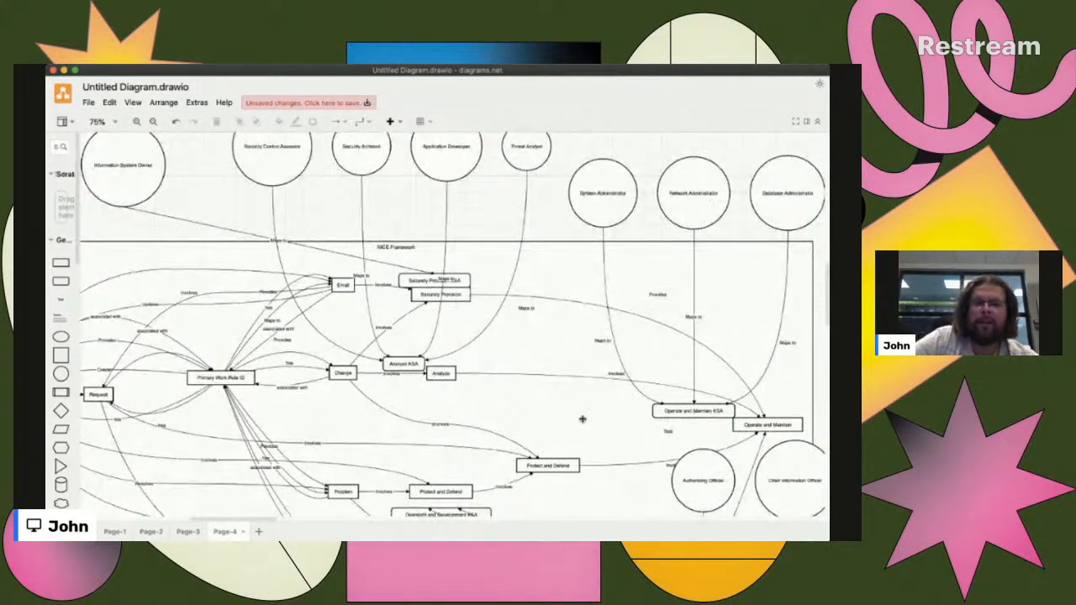
scroll(582, 418, "left", 3)
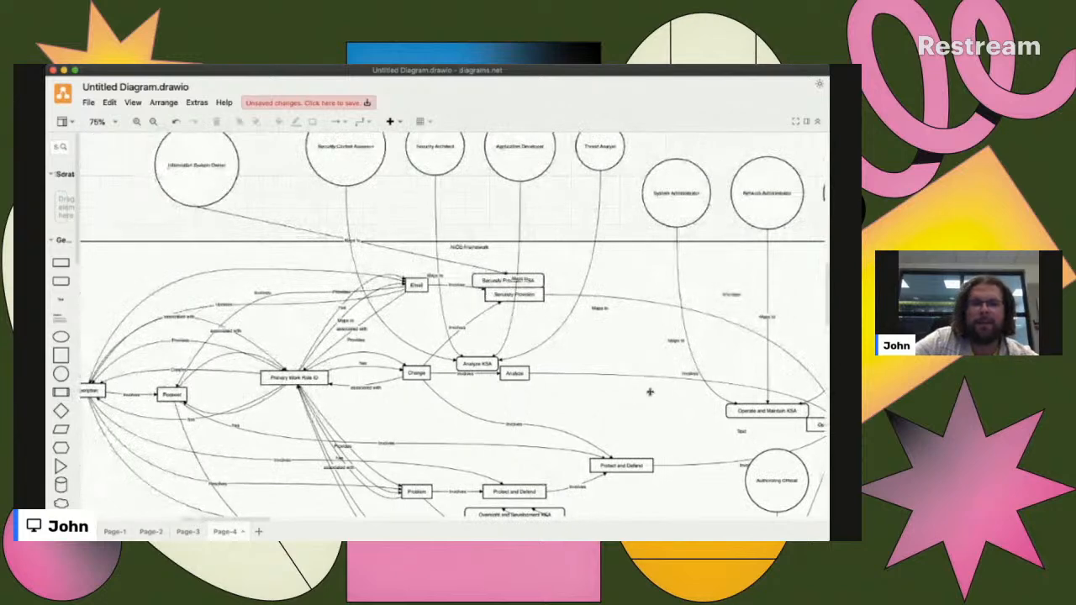
scroll(655, 389, "up", 1)
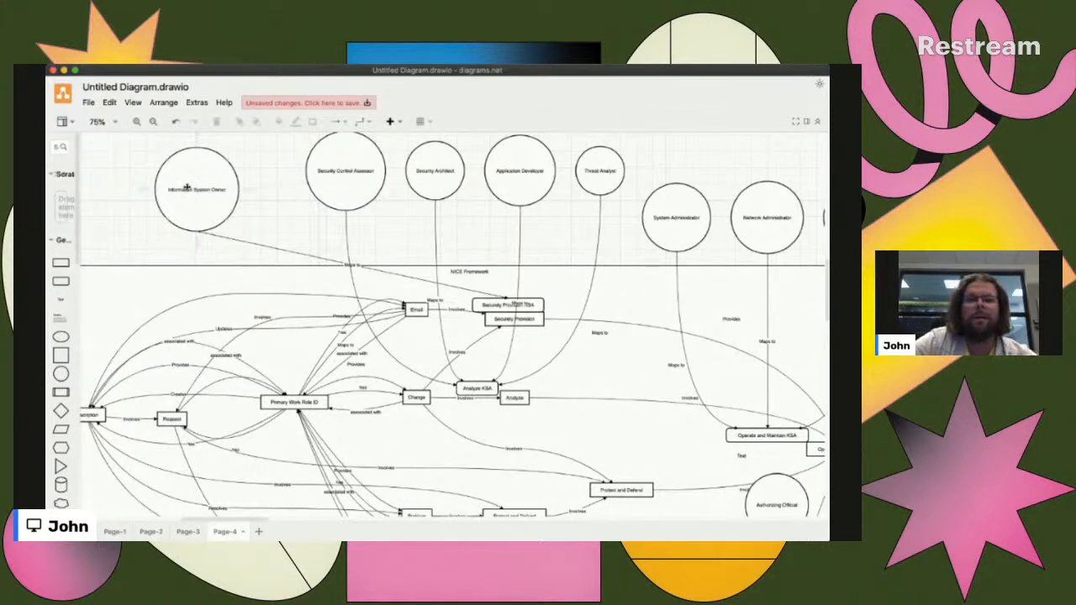
scroll(598, 318, "right", 2)
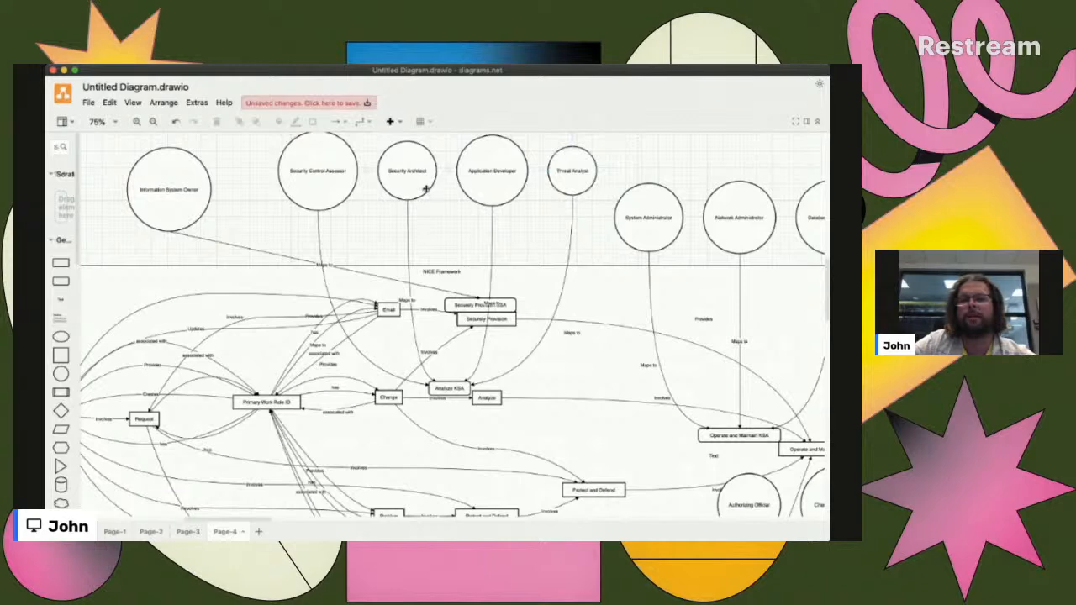
scroll(460, 345, "right", 2)
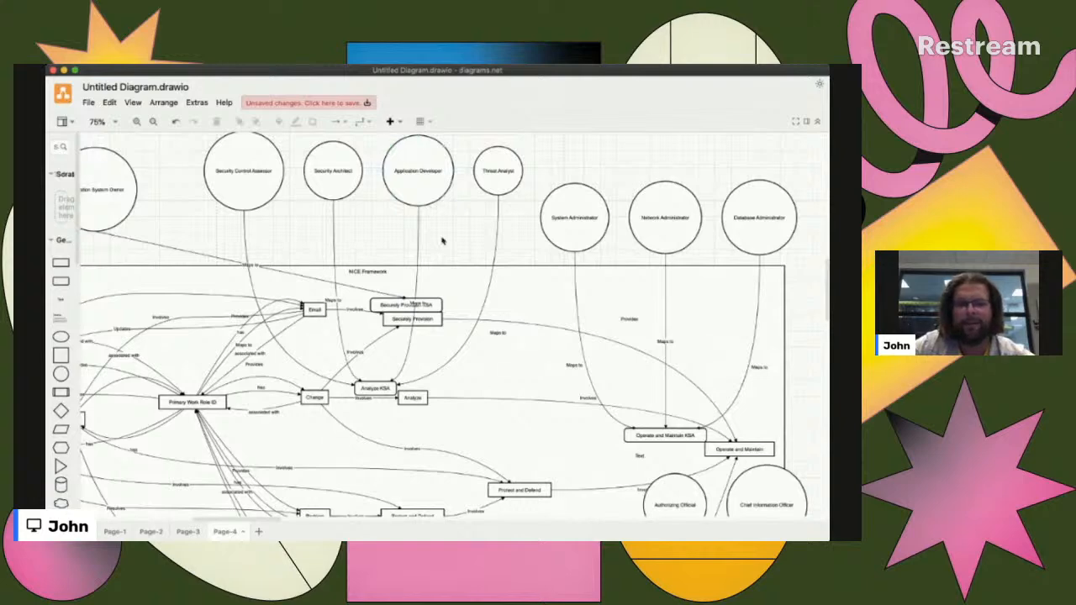
scroll(442, 241, "left", 2)
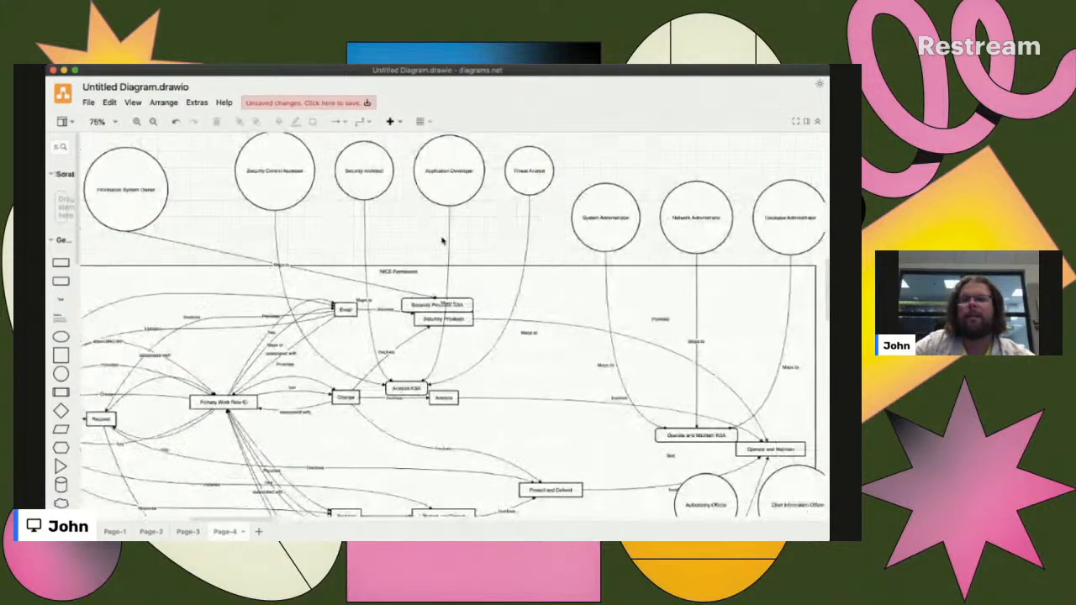
scroll(442, 241, "up", 1)
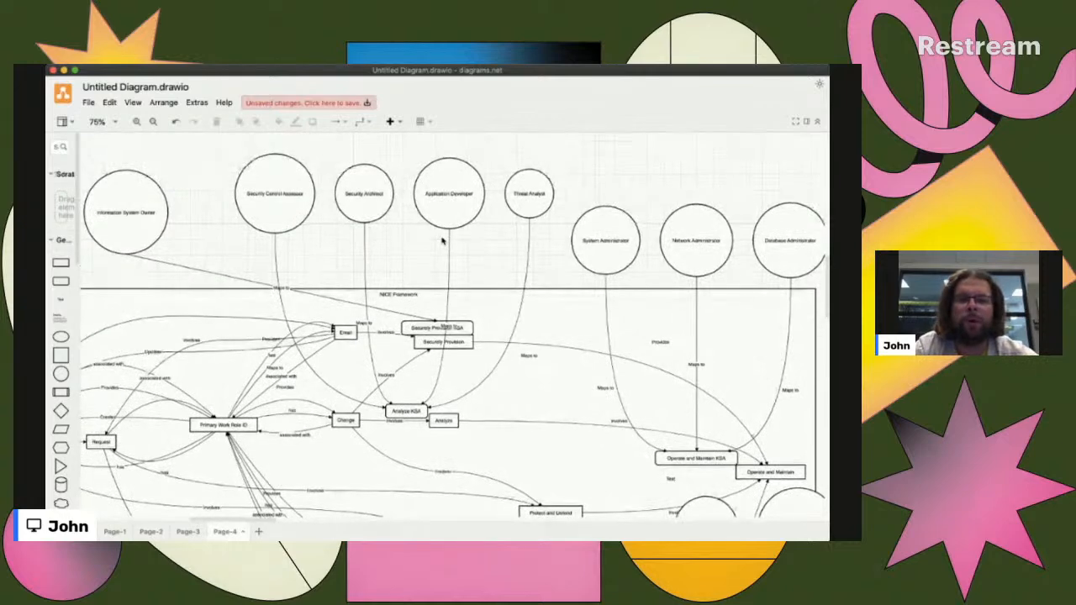
key("super+Tab")
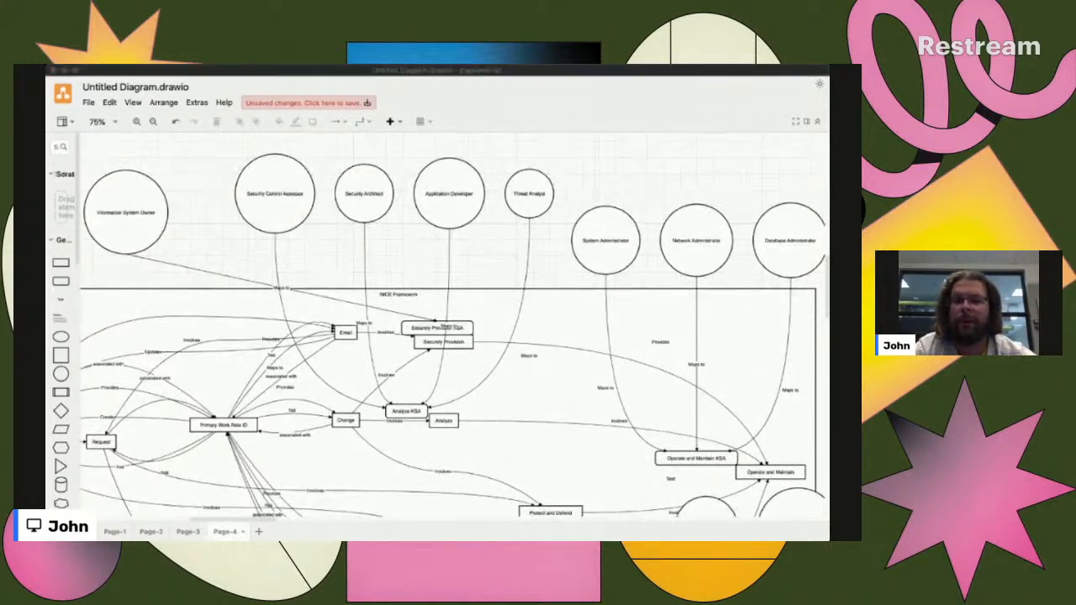